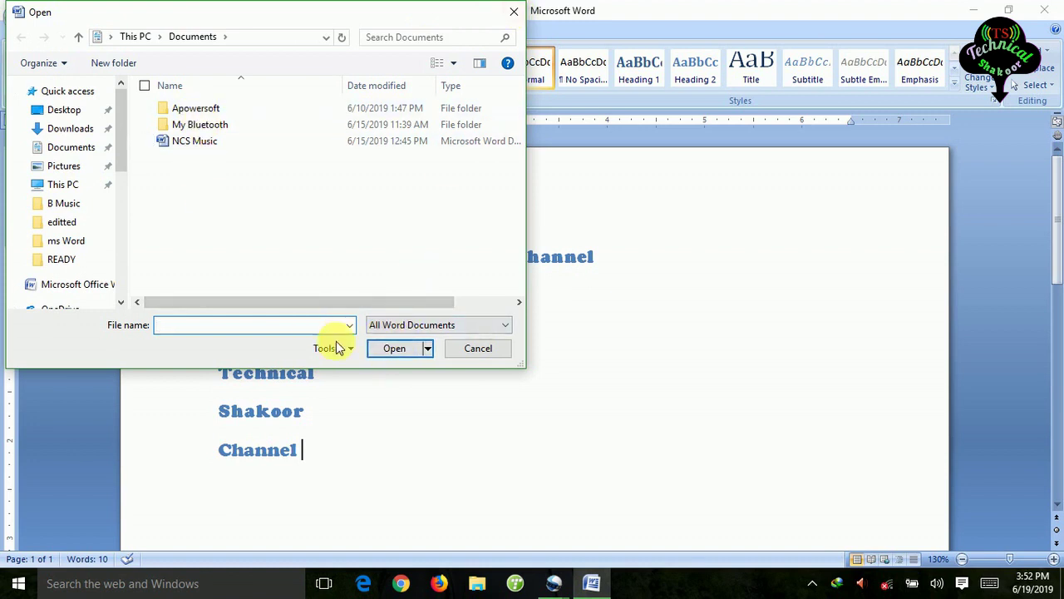
click(517, 12)
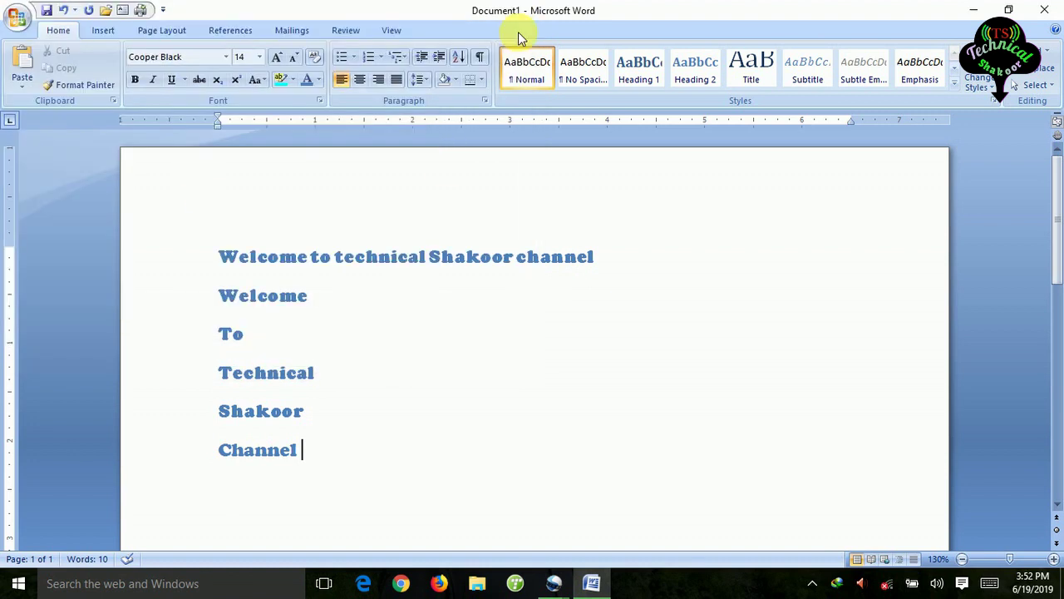
click(17, 16)
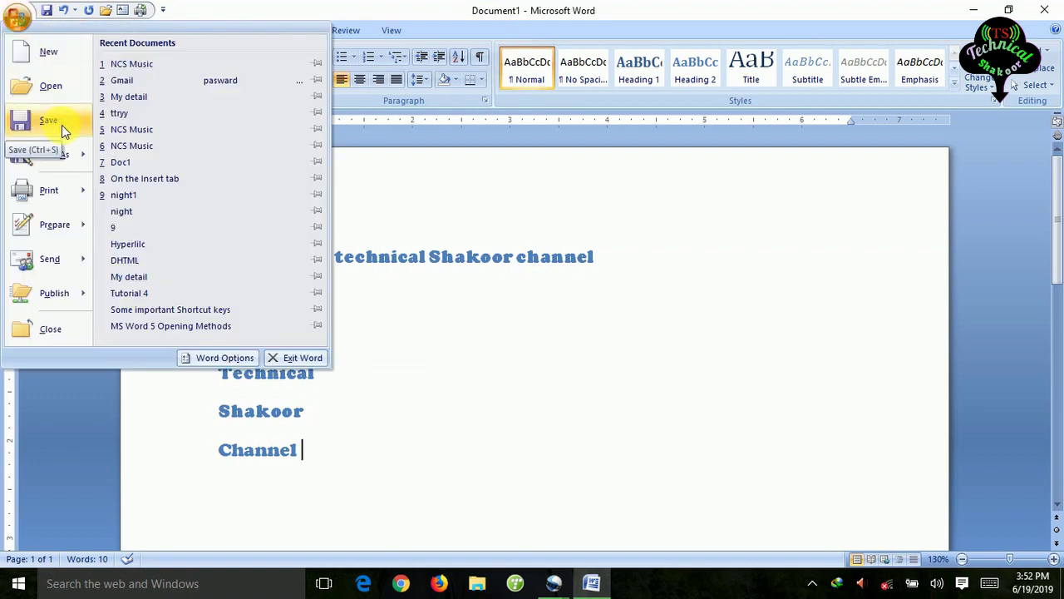
click(494, 408)
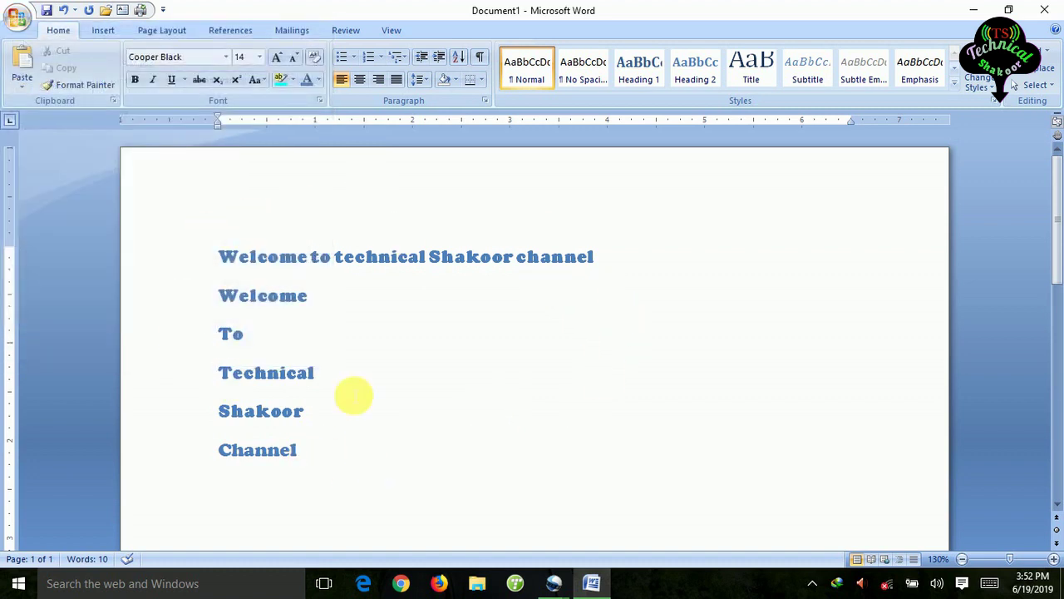
click(17, 17)
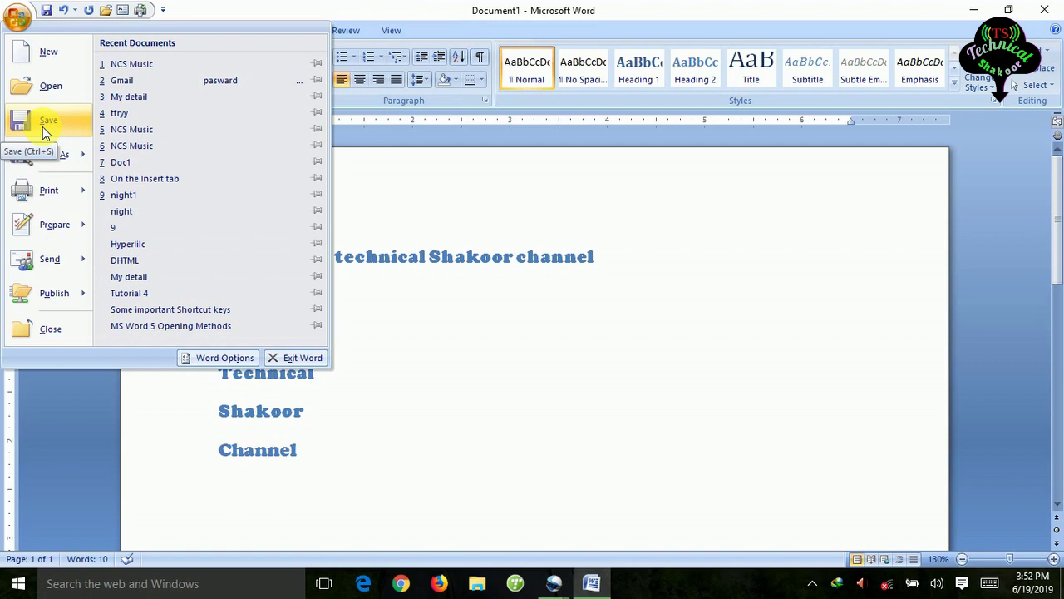
key(Escape)
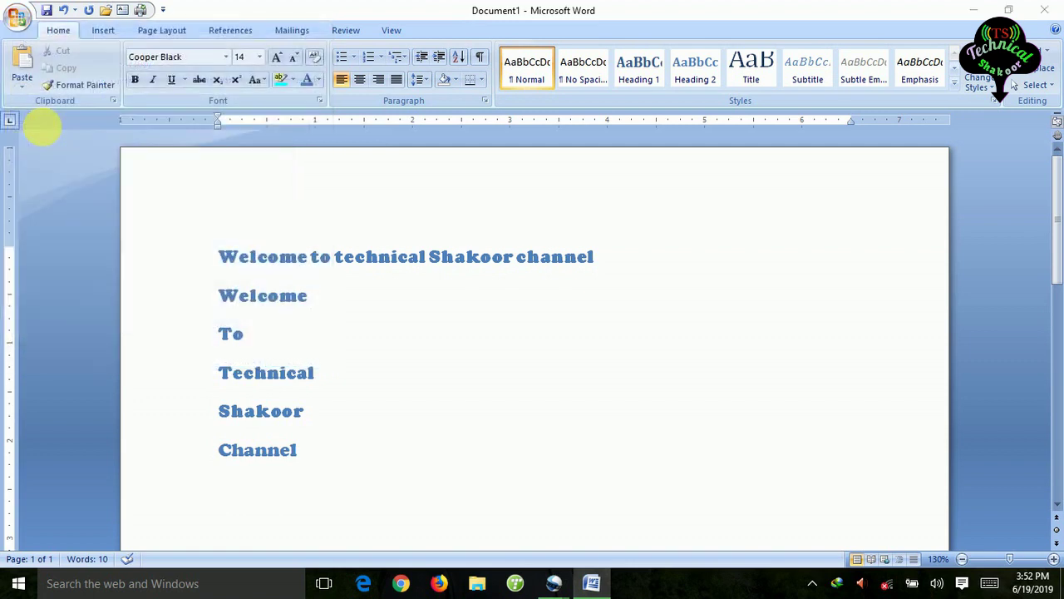
Save the document to the Desktop as a Word Document, keeping the suggested file name.
key(ctrl+s)
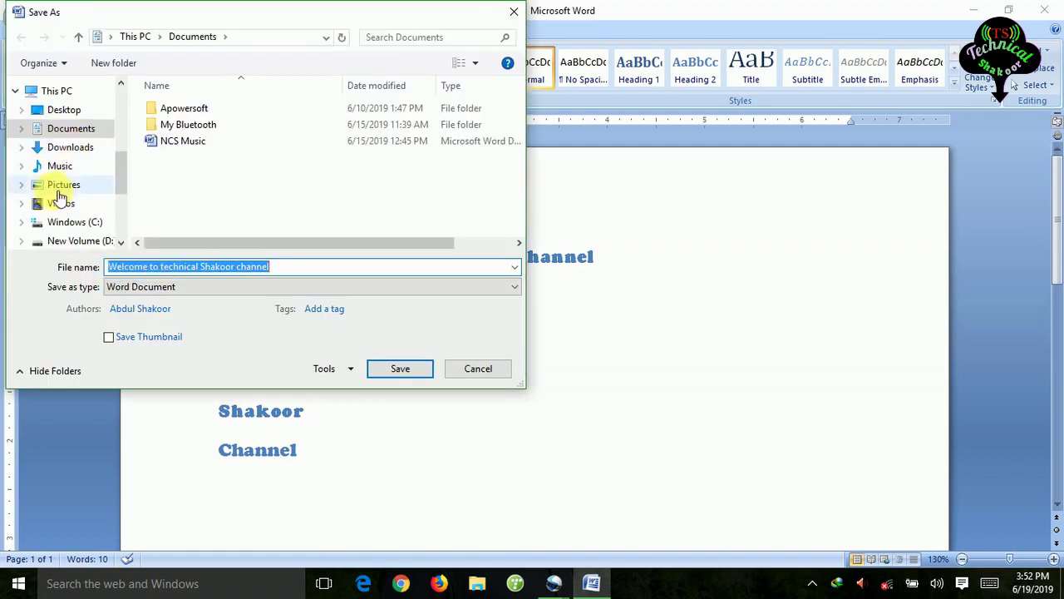
scroll(71, 158, up, 5)
scroll(71, 155, down, 5)
scroll(75, 154, up, 3)
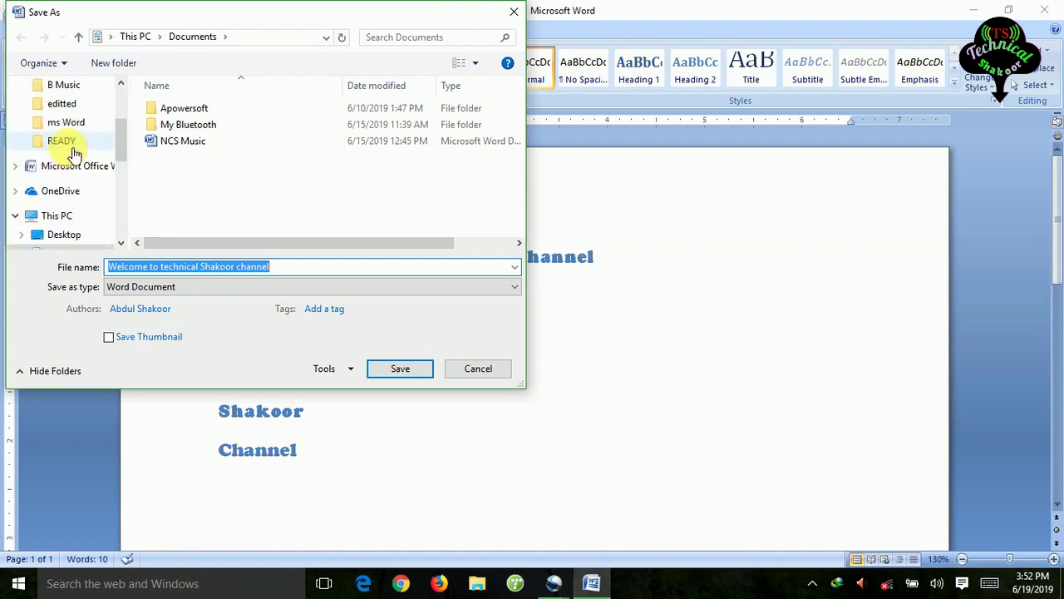
scroll(73, 149, up, 3)
click(75, 110)
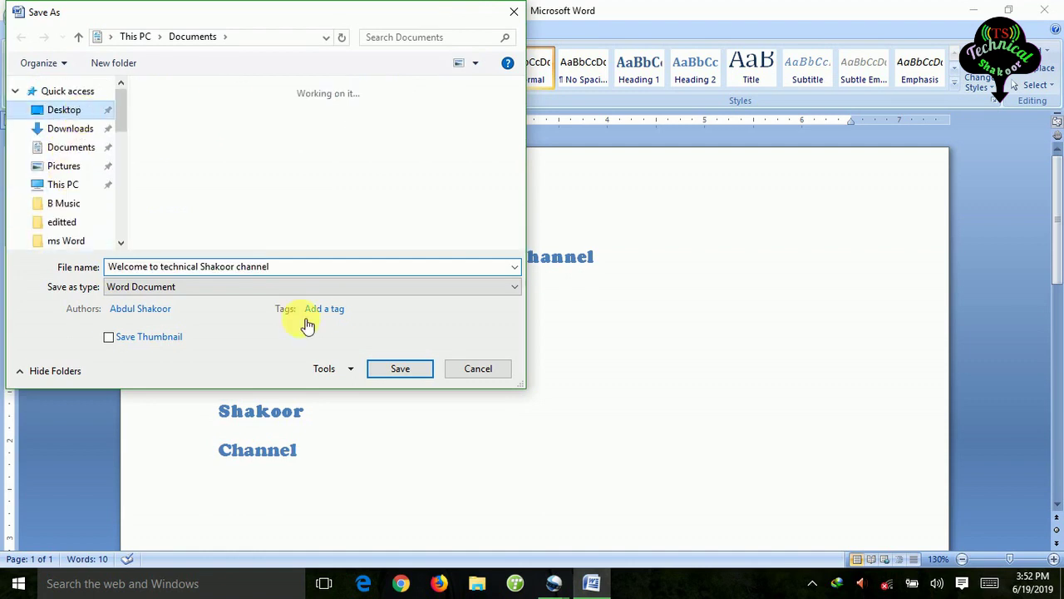
click(304, 266)
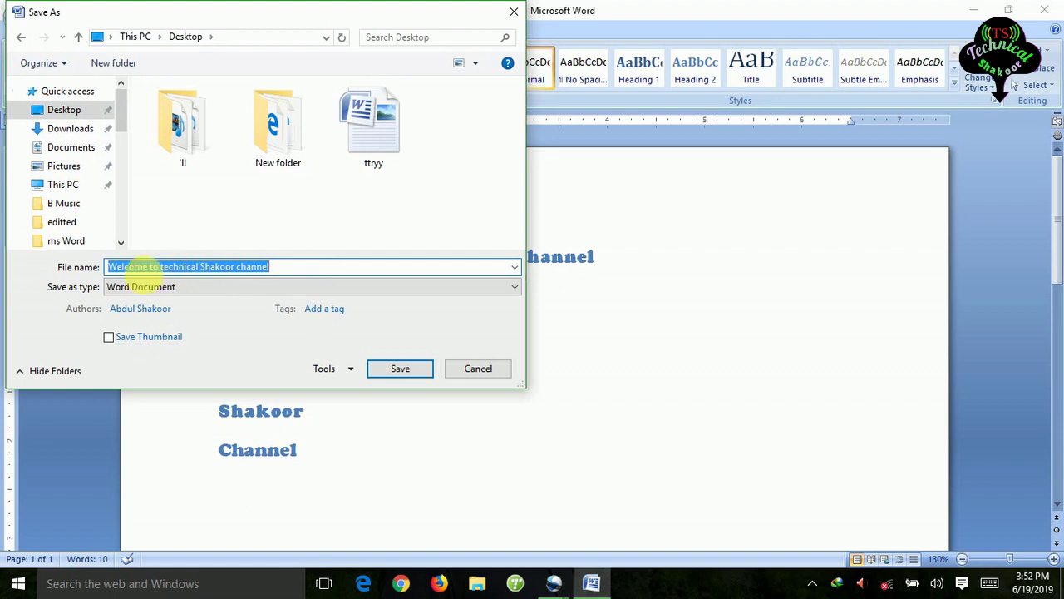
click(392, 371)
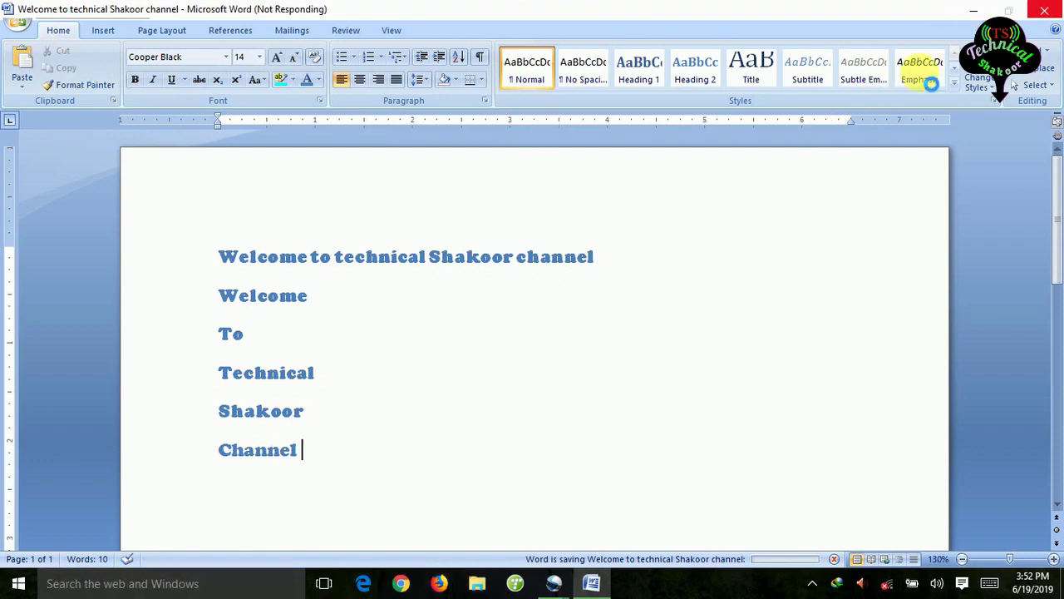
Switch to File Explorer and open the saved document from the Desktop folder to check it.
click(478, 585)
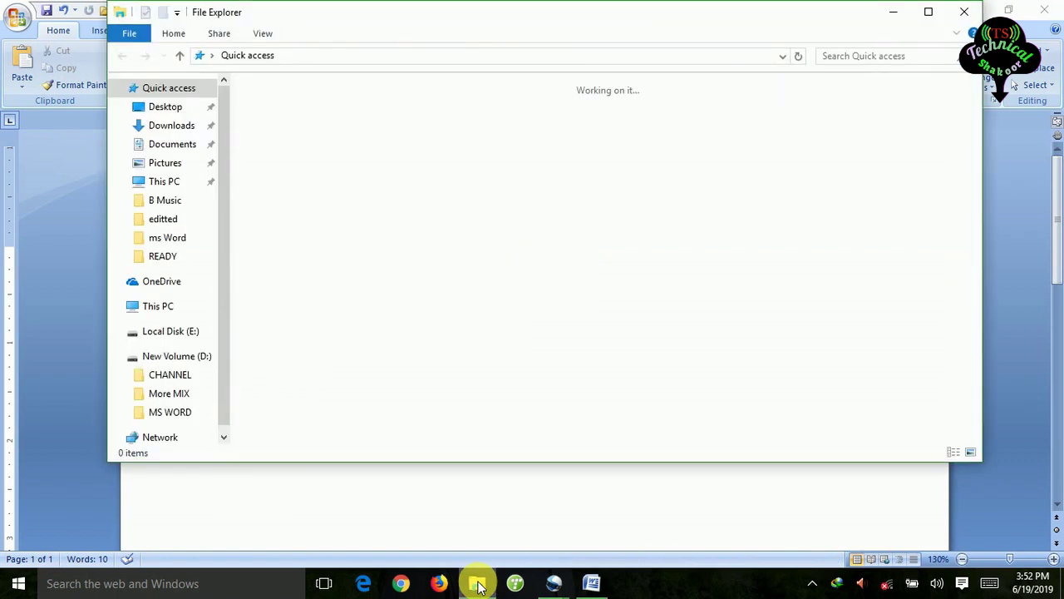
click(179, 108)
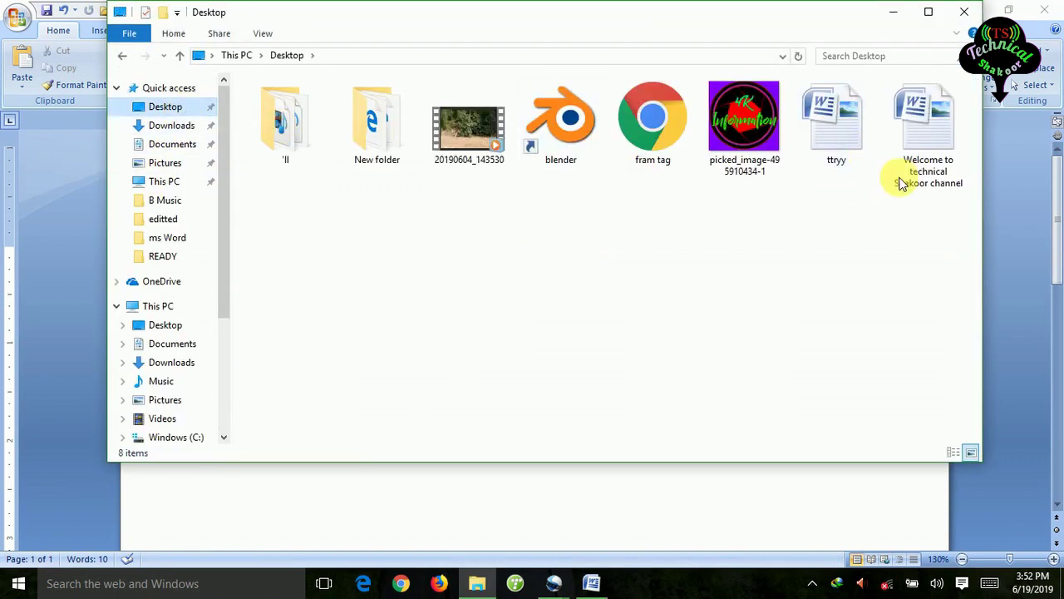
double_click(934, 143)
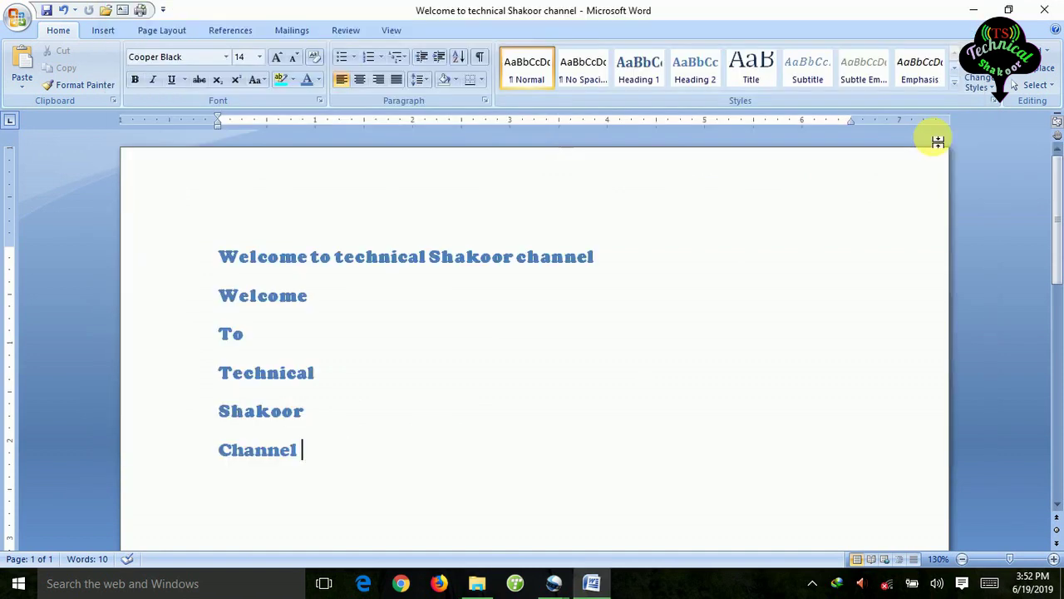
click(16, 17)
mouse_move(65, 163)
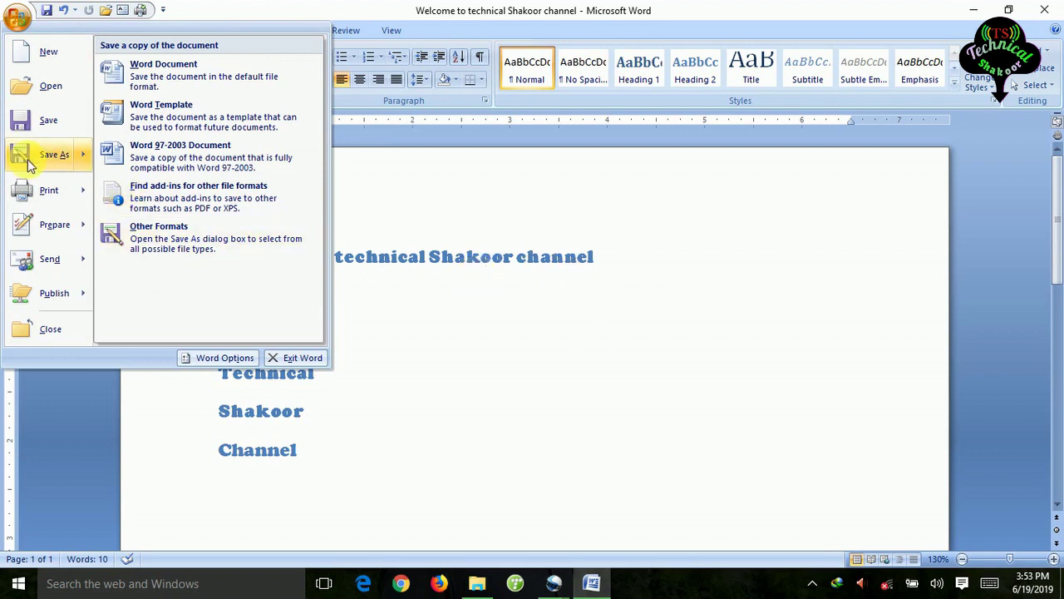
click(422, 298)
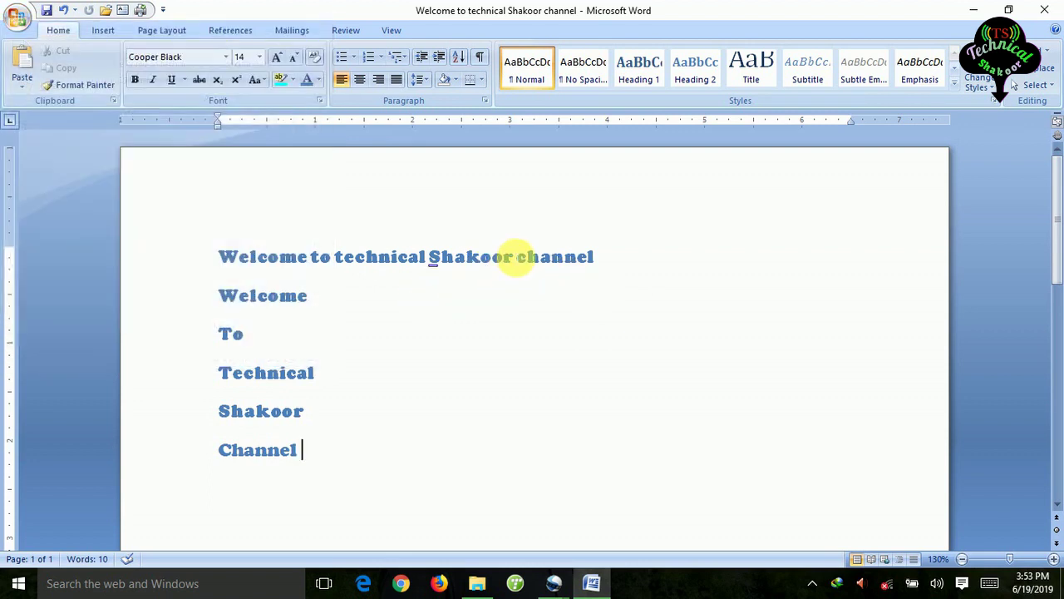
Replace the name between "technical" and "channel" in the first line with a different first name.
key(BackSpace)
key(BackSpace)
key(BackSpace)
key(BackSpace)
key(BackSpace)
key(BackSpace)
key(BackSpace)
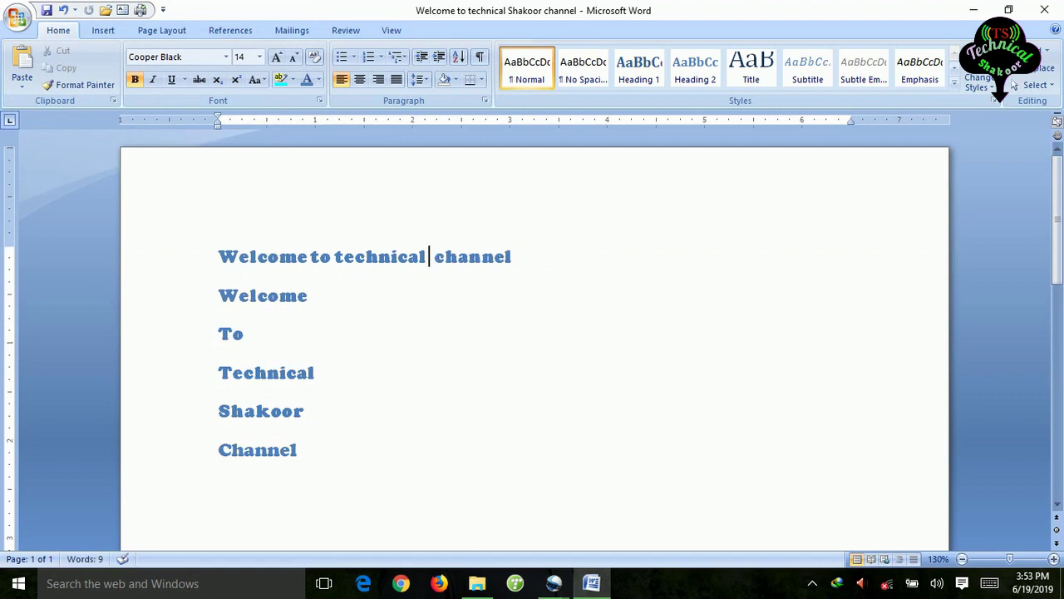
text(Asa )
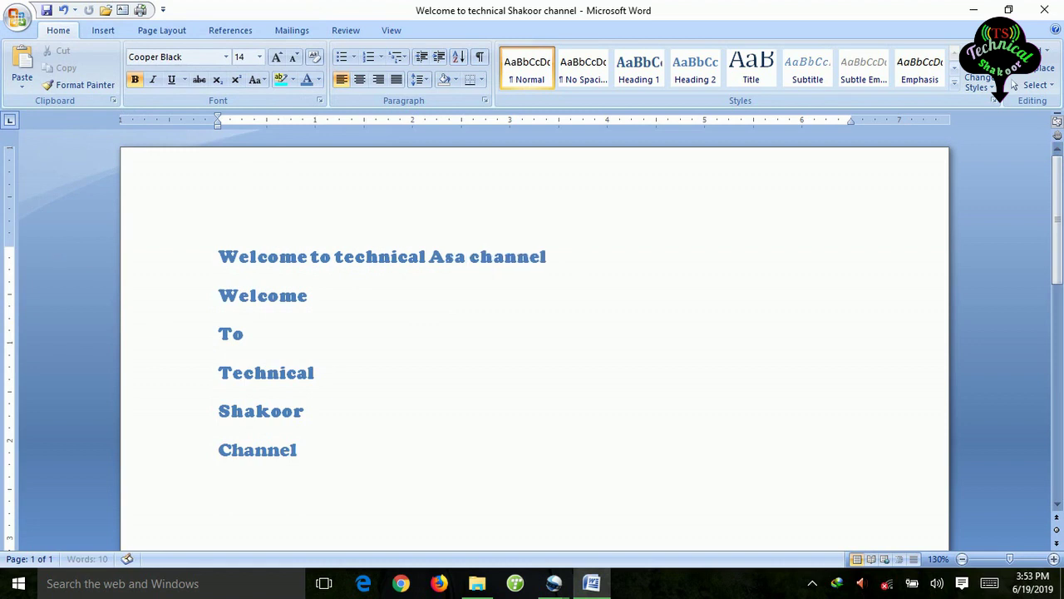
text(d)
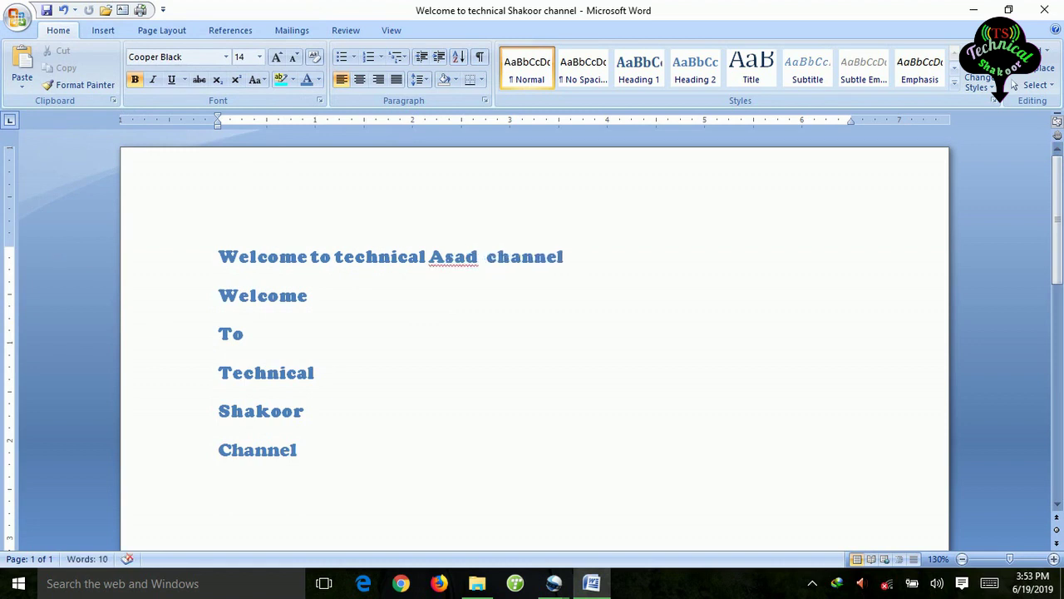
Save the edited document as a separate copy on the Desktop, adding 1 to the end of the file name.
click(23, 23)
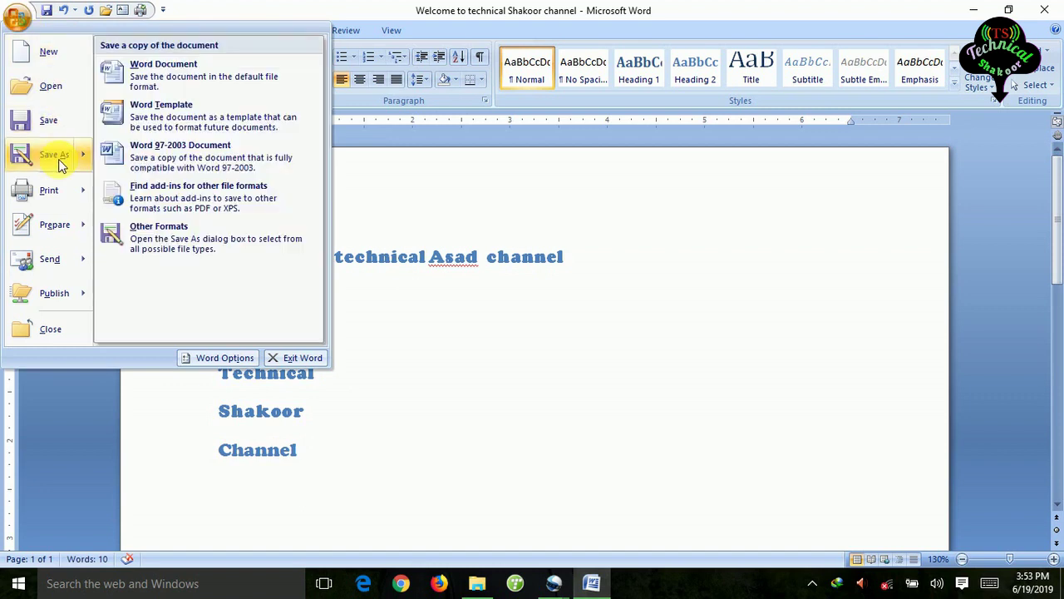
click(58, 163)
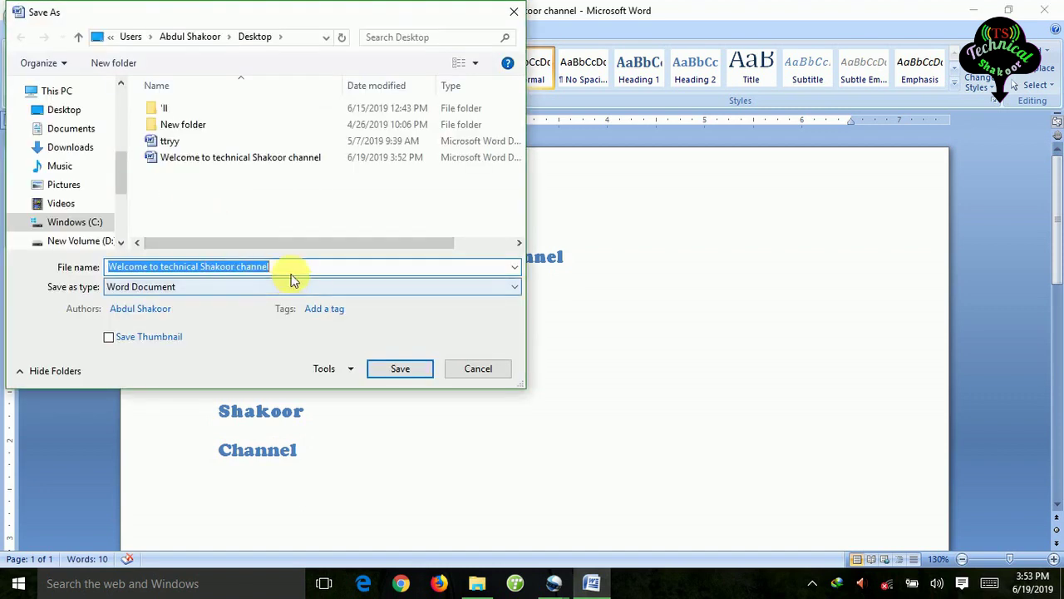
click(73, 115)
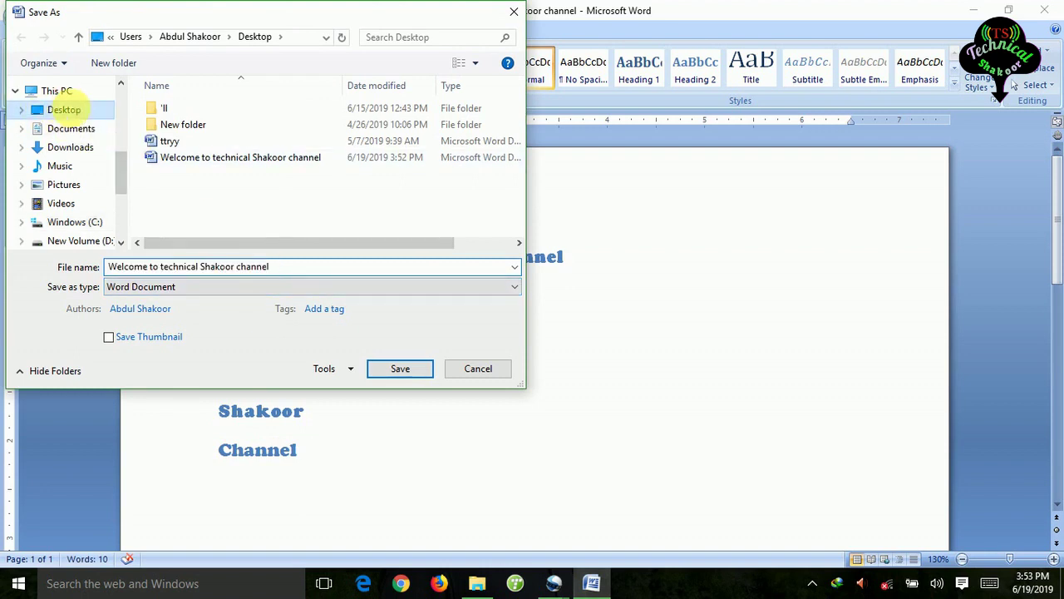
click(303, 270)
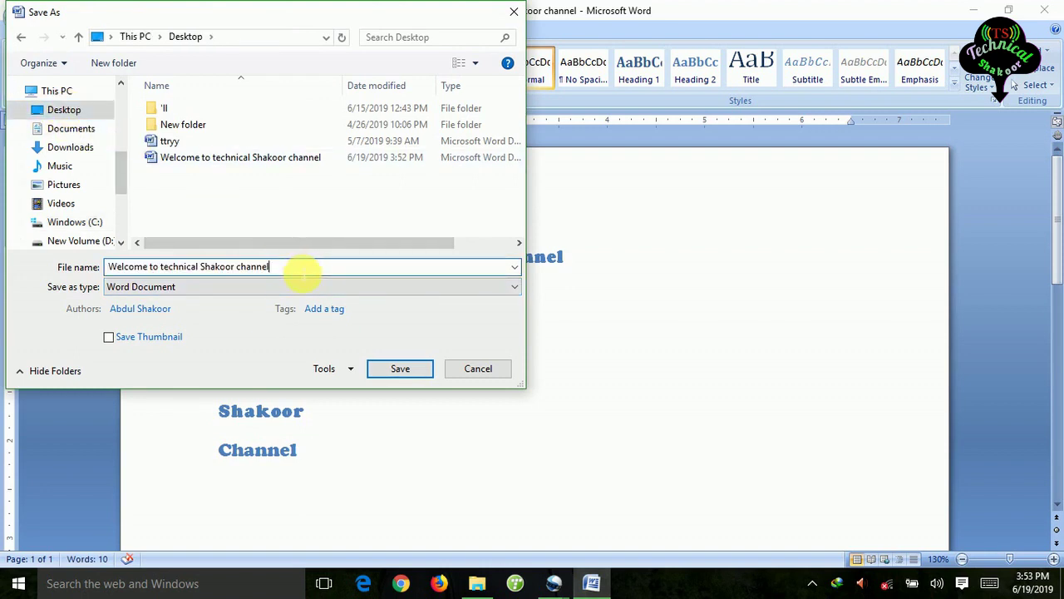
text(1)
click(399, 374)
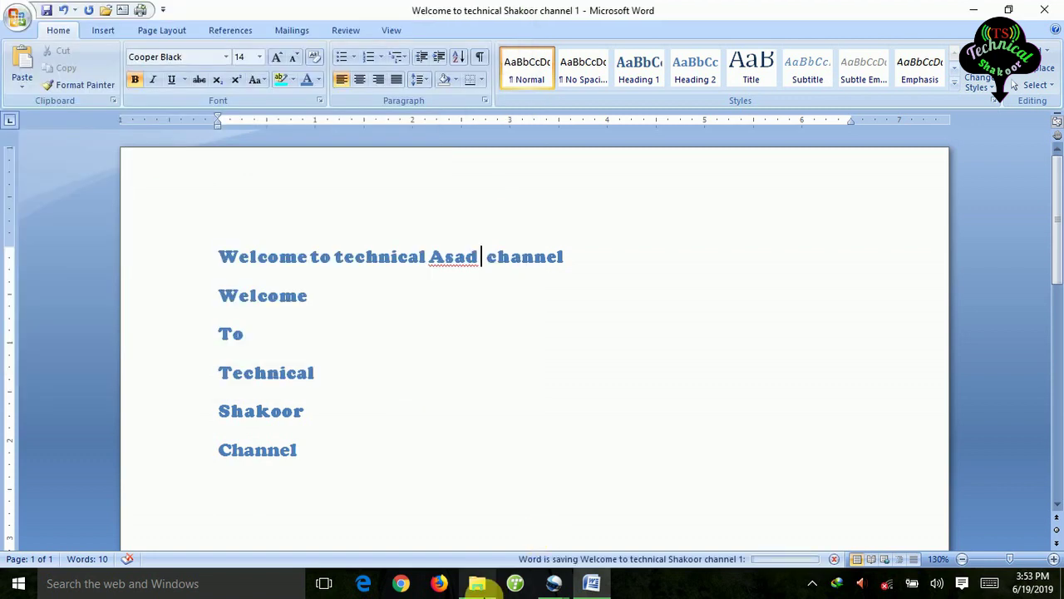
Switch to File Explorer and open the new copy ending in 1 from the Desktop folder to check it.
click(477, 583)
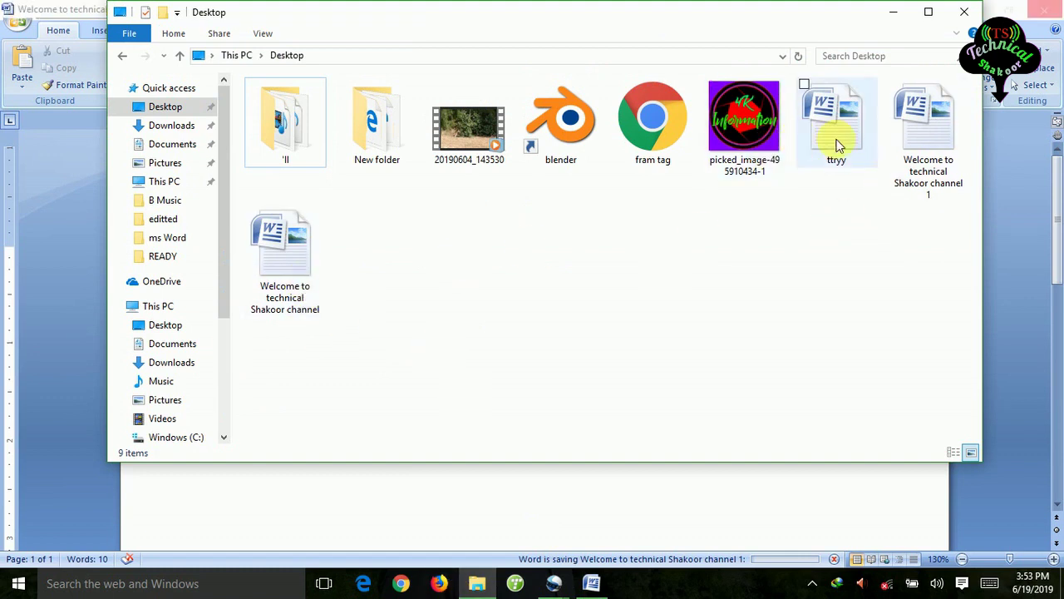
click(940, 156)
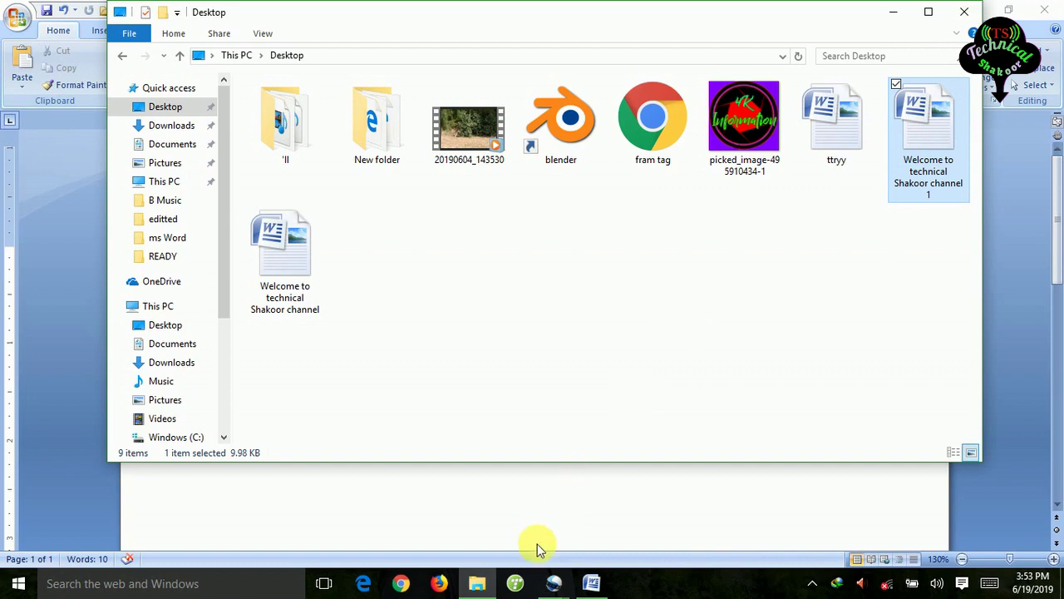
click(589, 583)
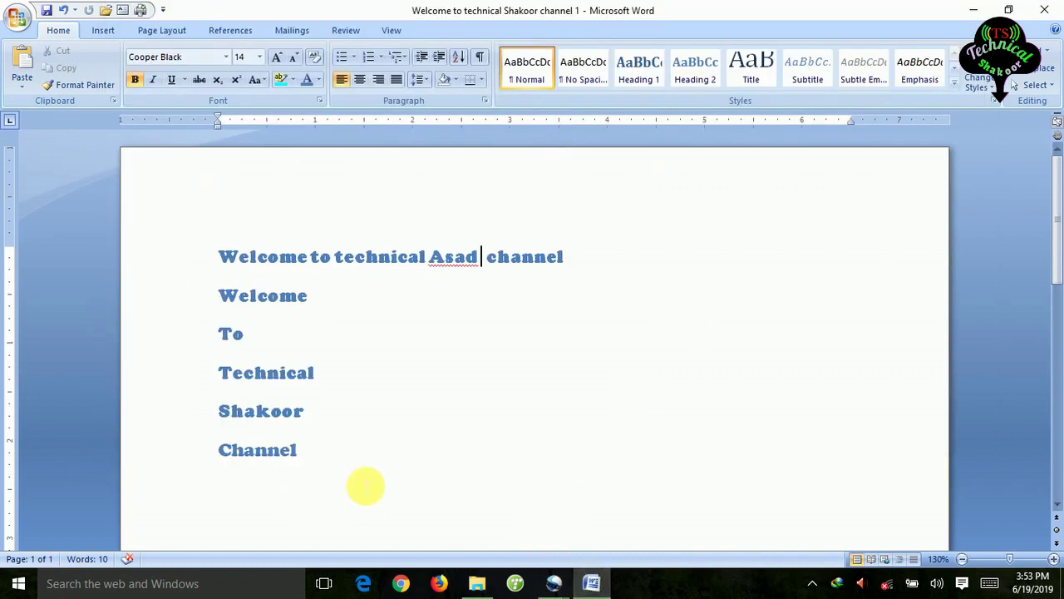
click(466, 585)
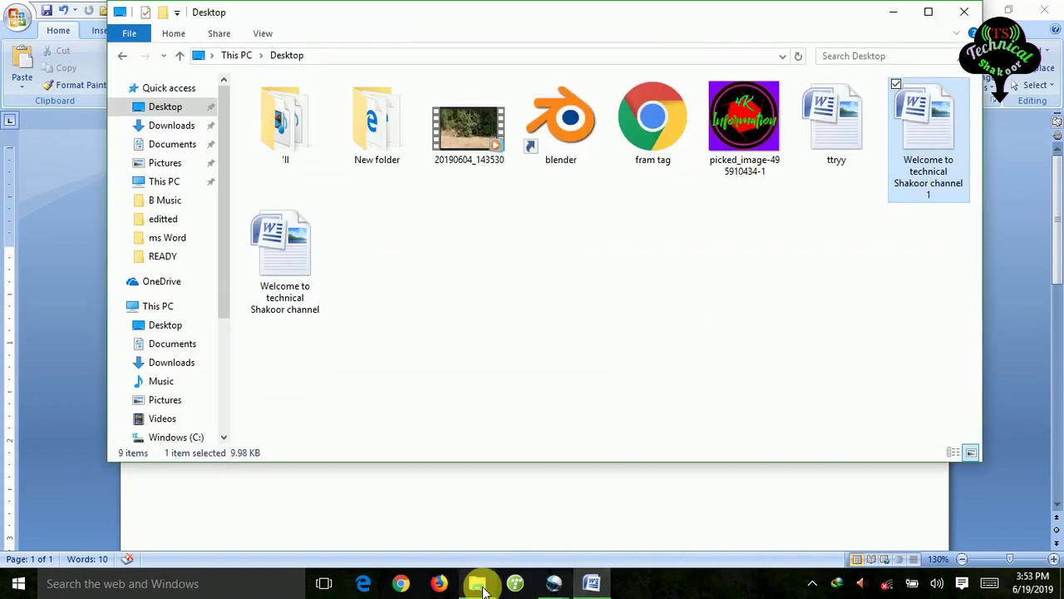
double_click(904, 153)
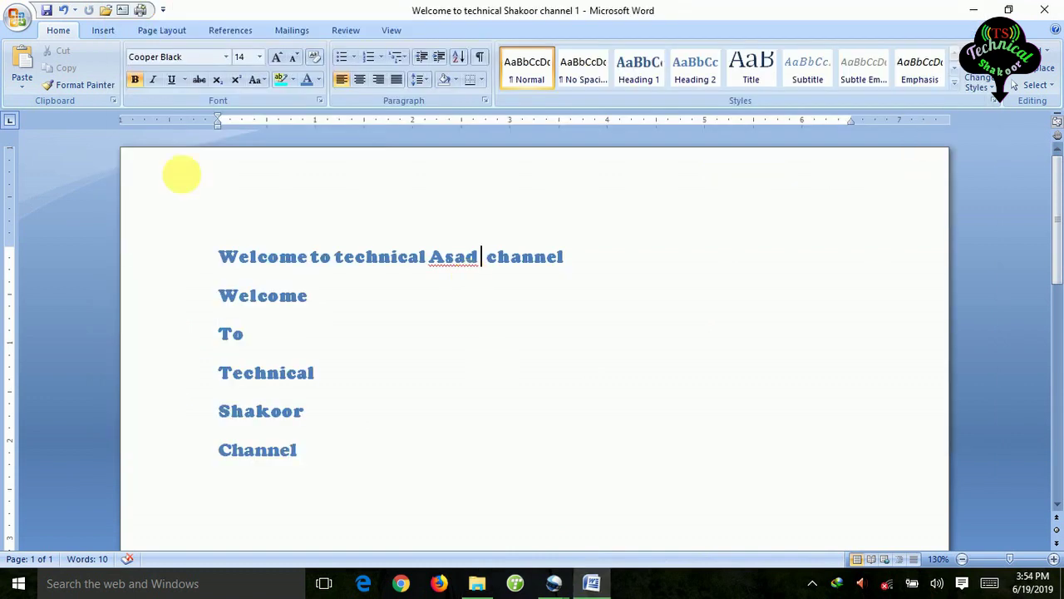
click(18, 16)
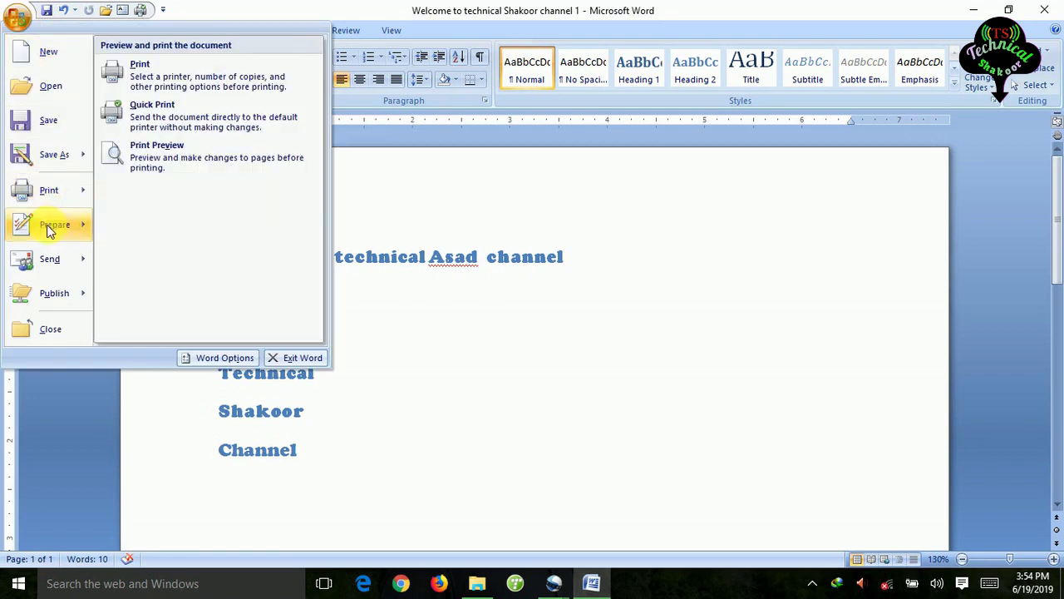
mouse_move(63, 234)
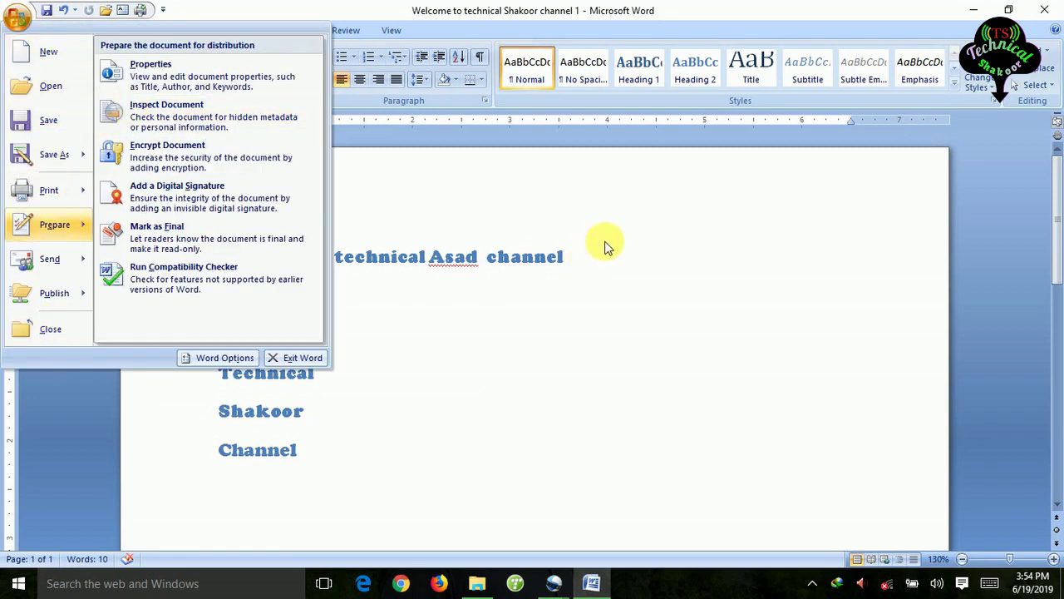
click(358, 231)
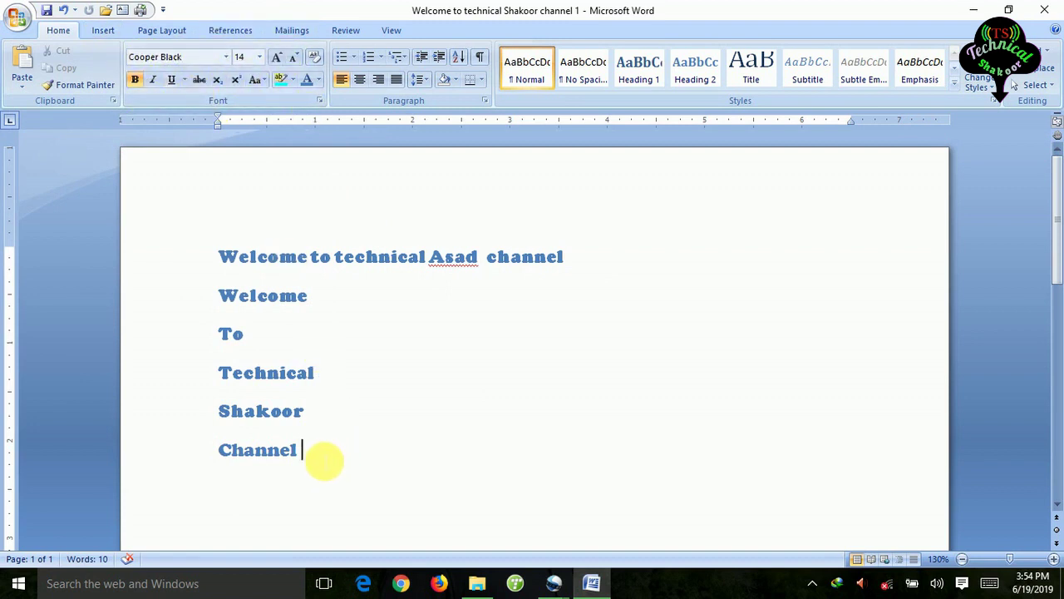
Clear all formatting from the six lines of text in the document.
drag(320, 457, 214, 244)
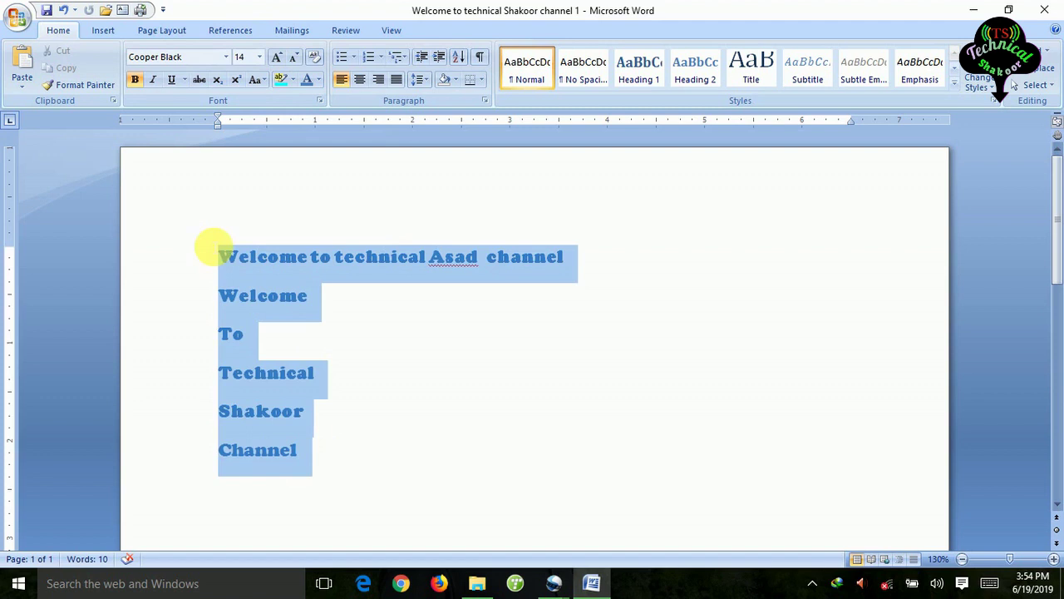
click(314, 60)
click(420, 323)
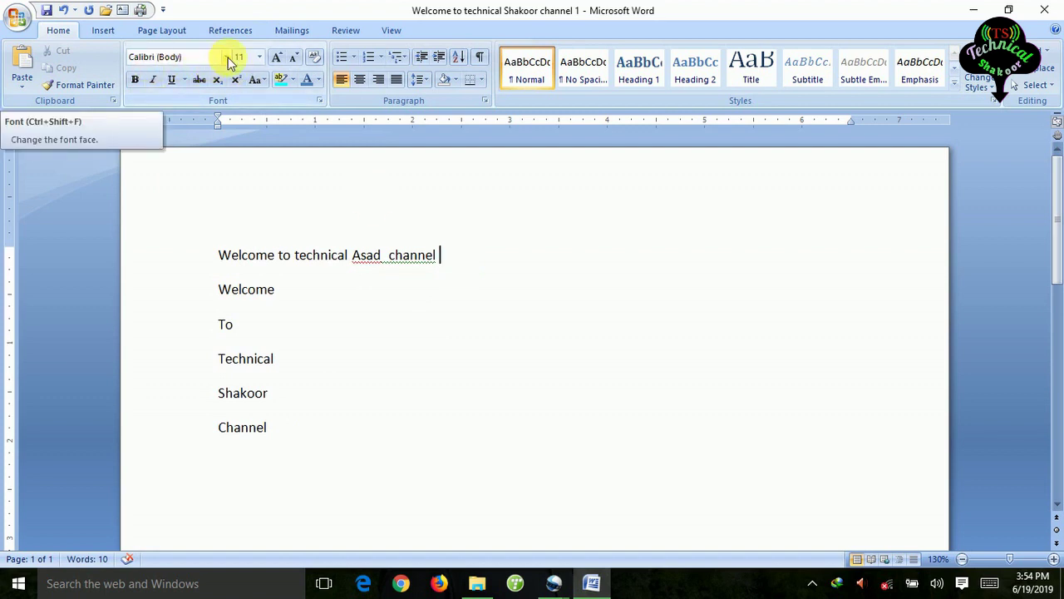
Select the first line of text and preview other fonts and font sizes on it without applying any.
drag(454, 261, 238, 254)
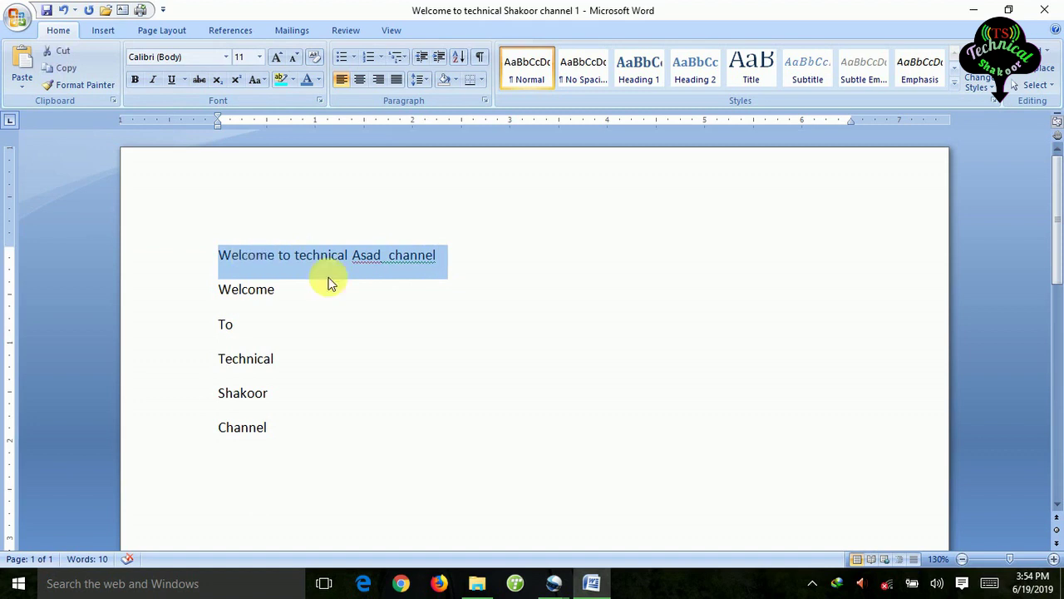
click(225, 57)
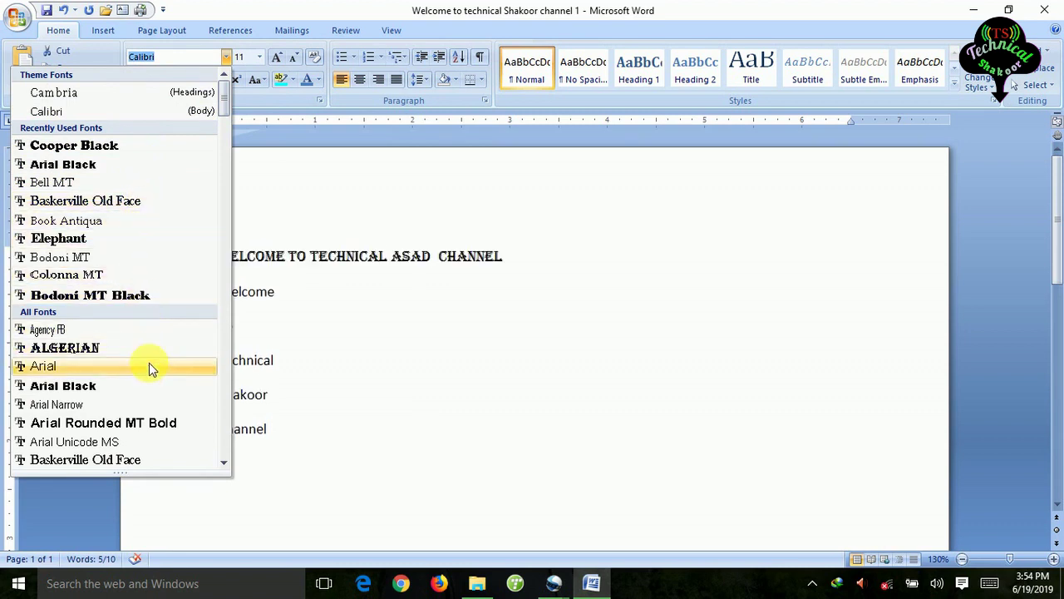
click(299, 212)
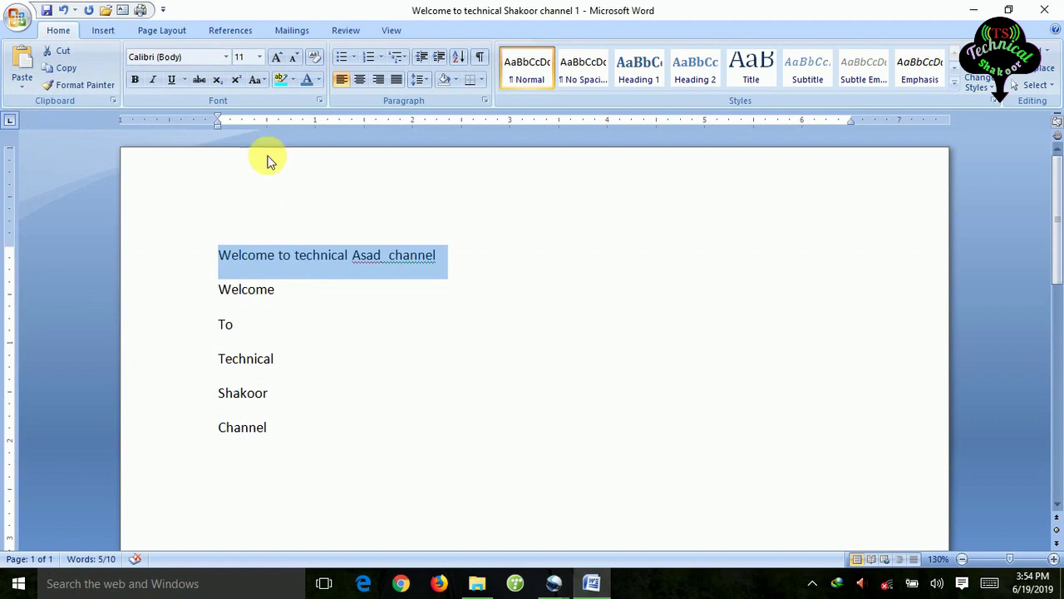
click(262, 57)
click(263, 57)
click(262, 57)
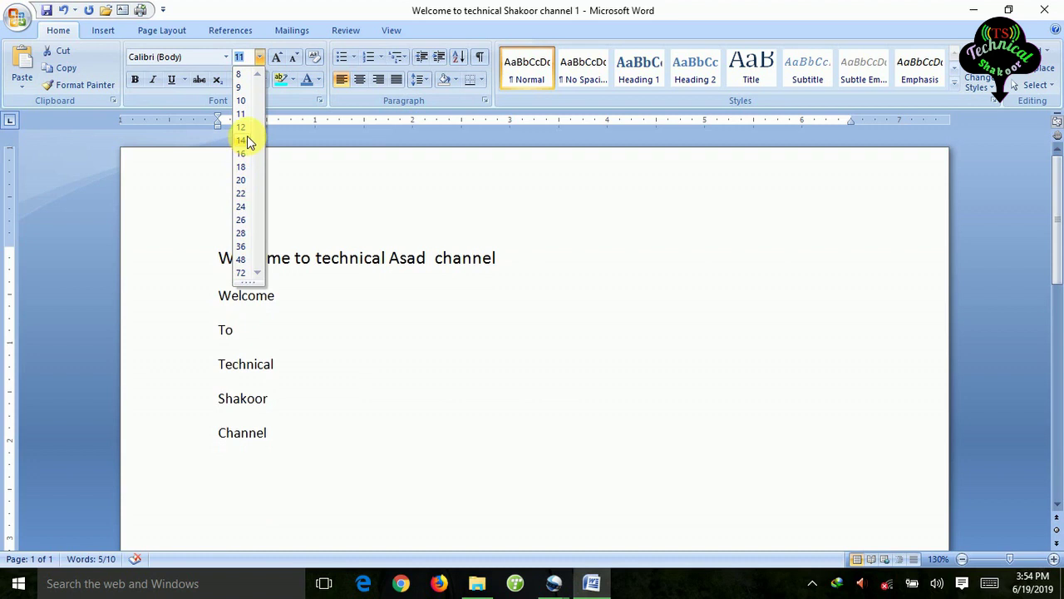
click(335, 159)
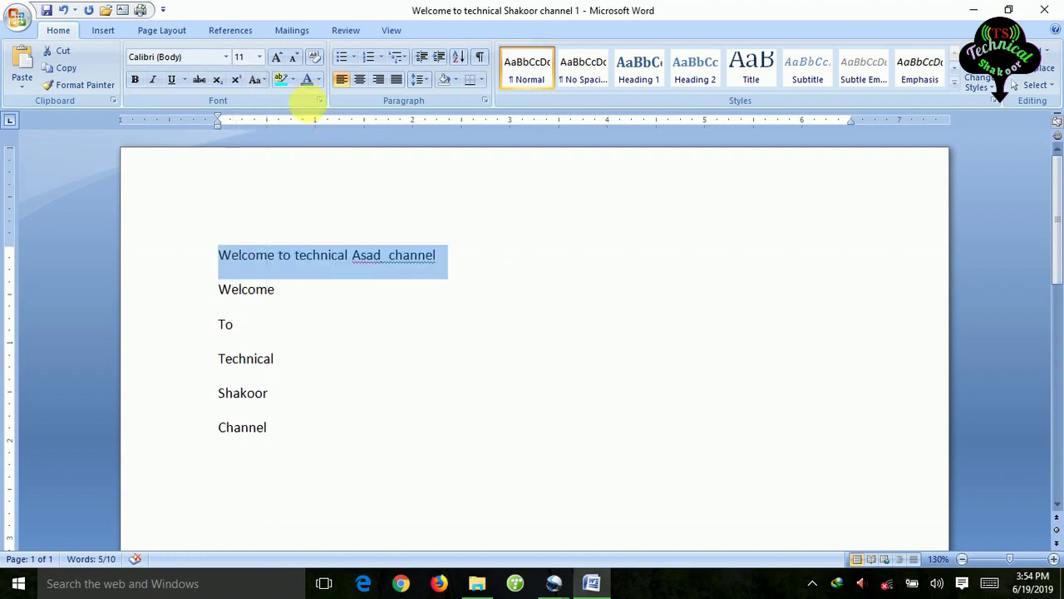
Enlarge the selected first line in steps with Grow Font until it reaches size 24.
click(280, 60)
click(279, 59)
click(279, 60)
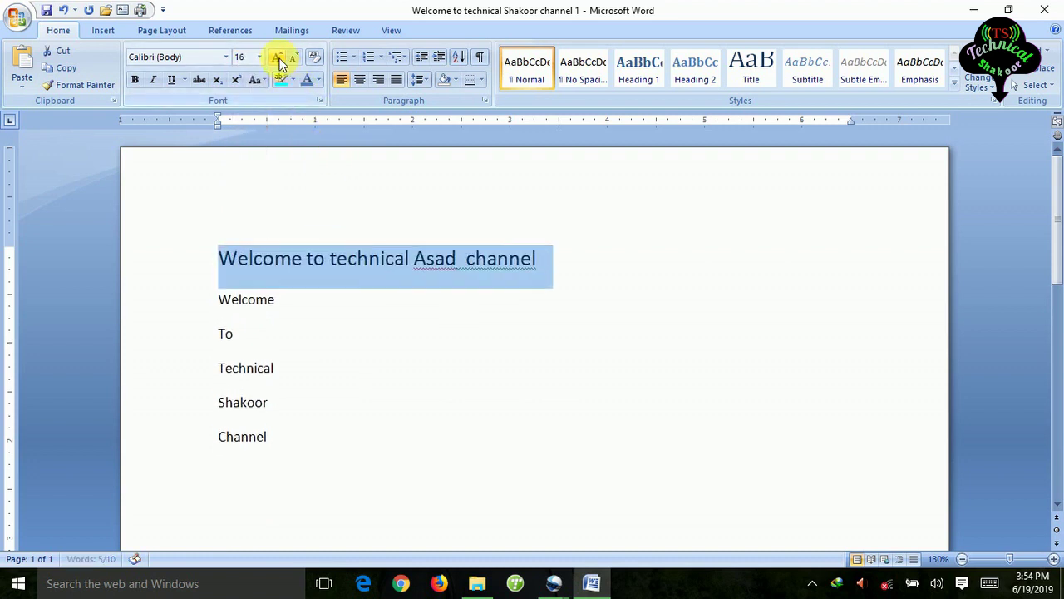
click(279, 60)
click(279, 60)
click(279, 60)
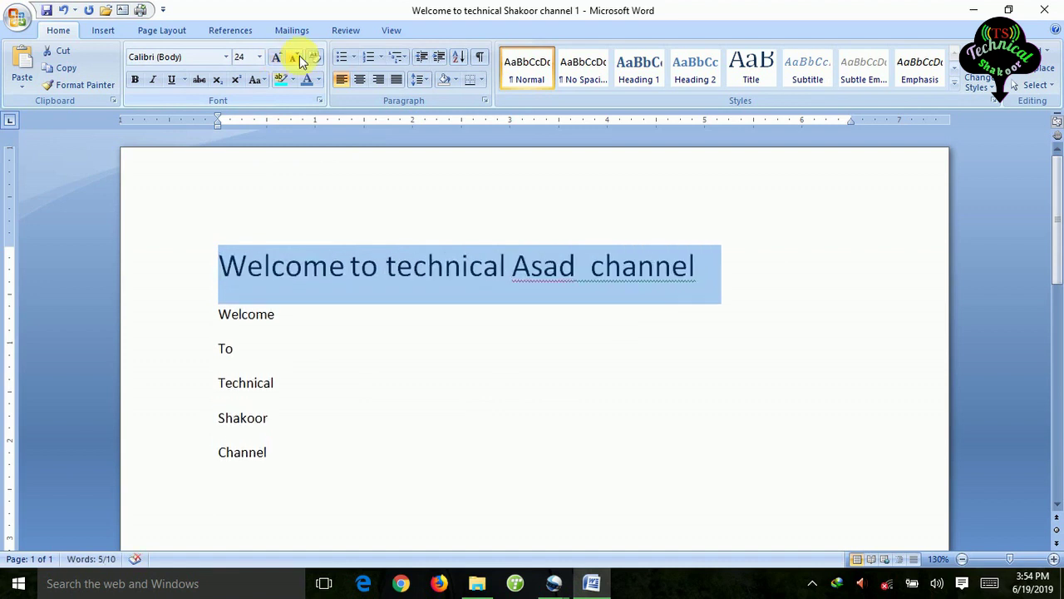
Reduce the first line in steps with Shrink Font until it reaches size 12.
click(293, 58)
click(293, 58)
click(292, 58)
click(293, 58)
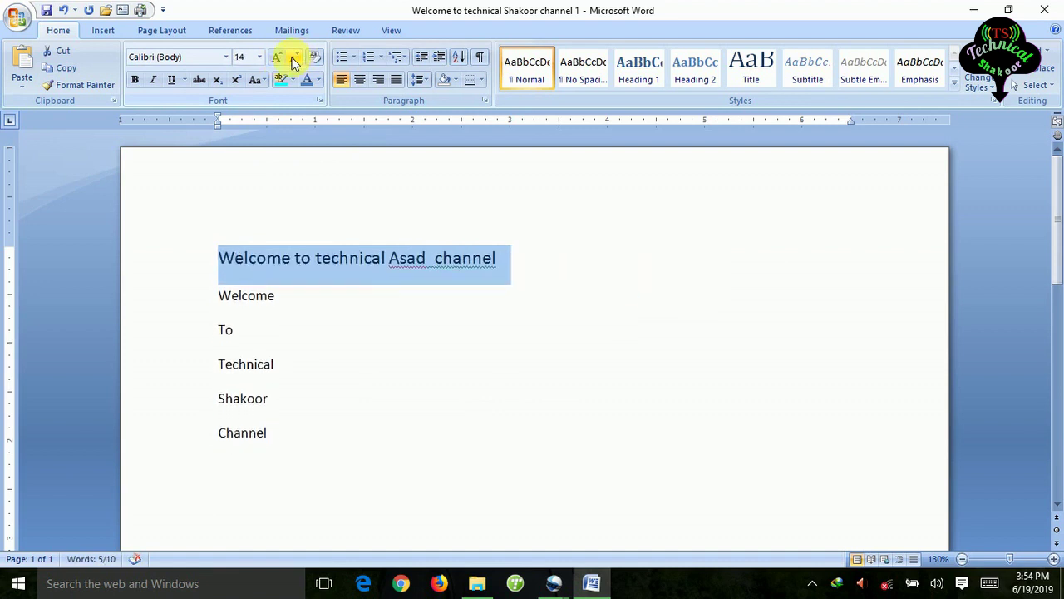
click(293, 60)
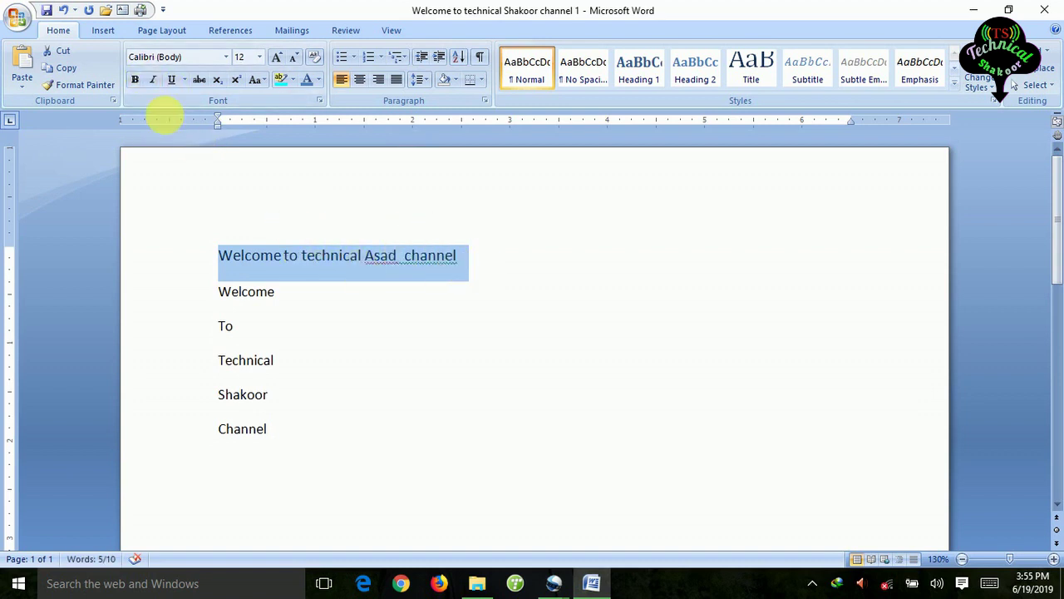
Try bold and italic in turn on the first line, removing each again, and enlarge its text to size 18.
click(135, 84)
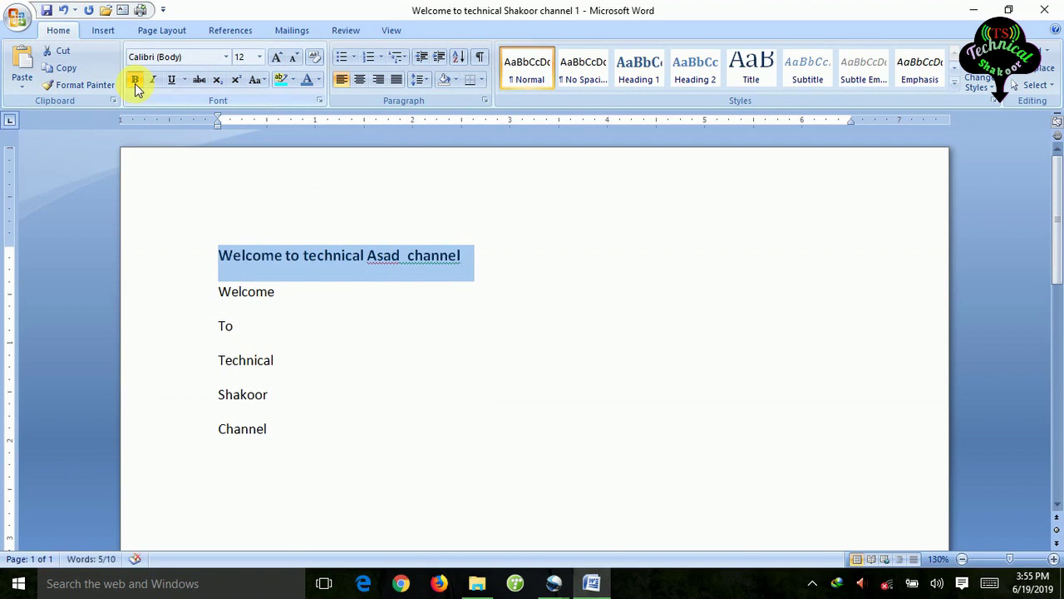
click(135, 84)
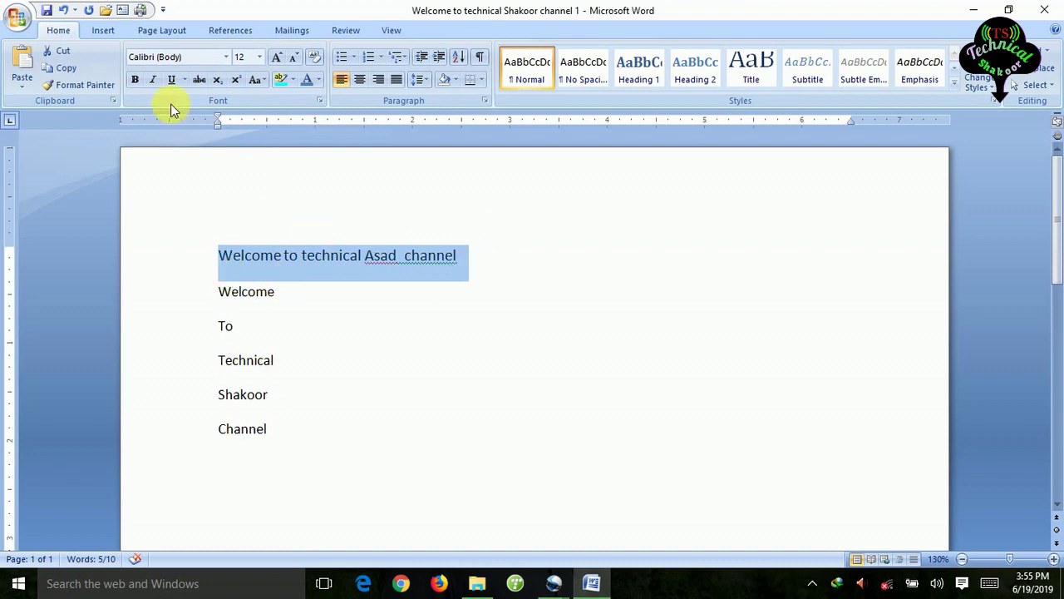
click(153, 82)
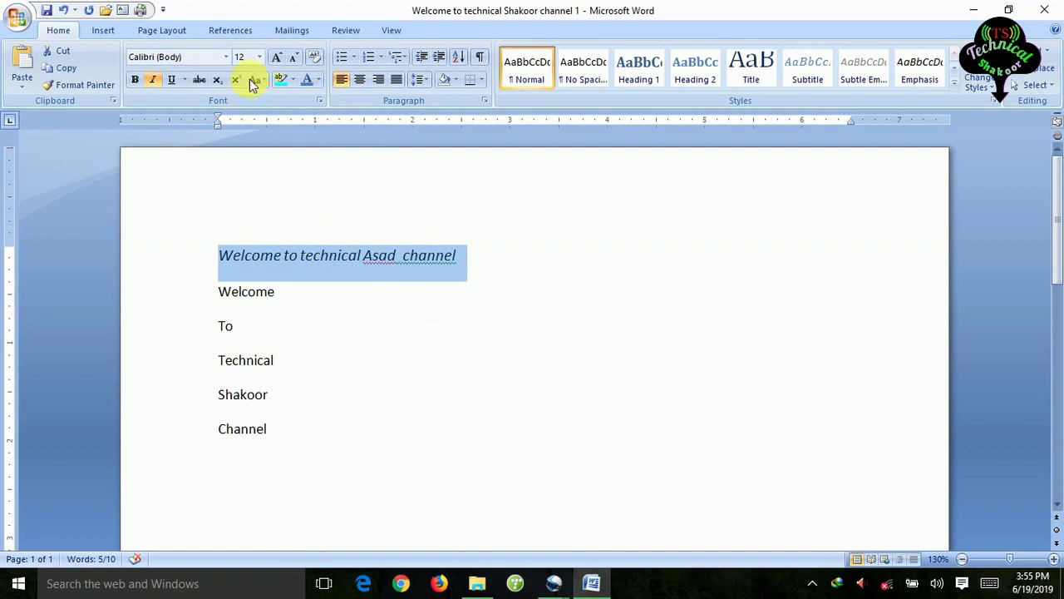
click(276, 58)
click(277, 58)
click(277, 59)
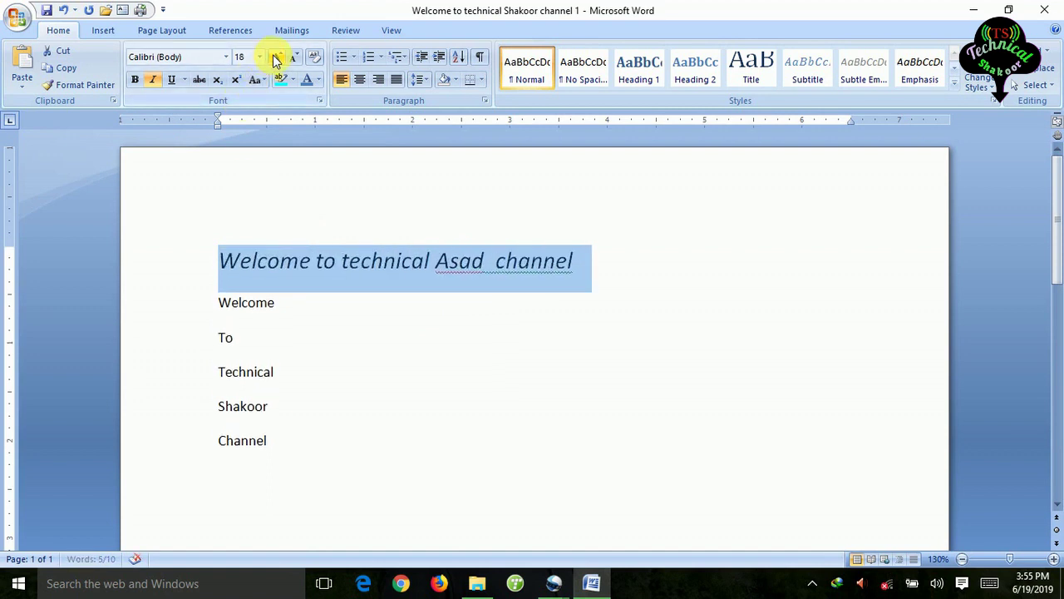
click(153, 81)
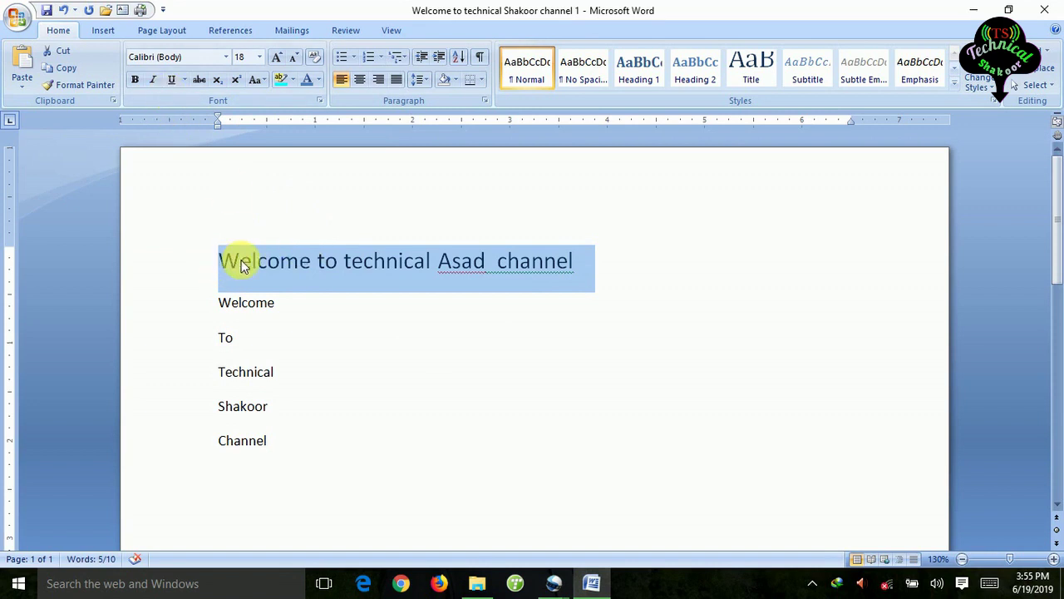
Try underline and strikethrough in turn on the first line, removing each one again.
click(172, 80)
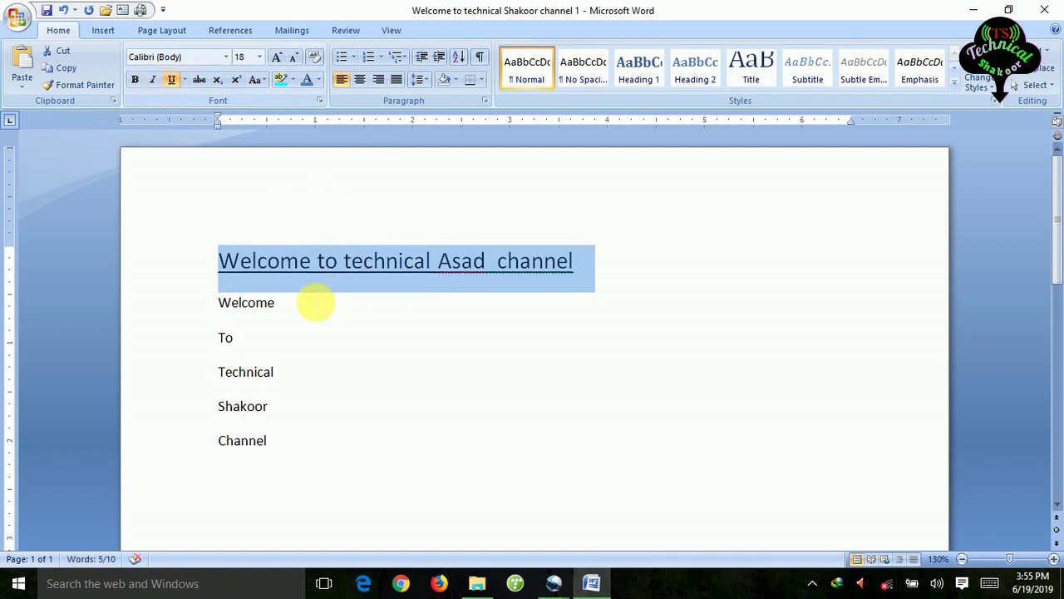
click(171, 80)
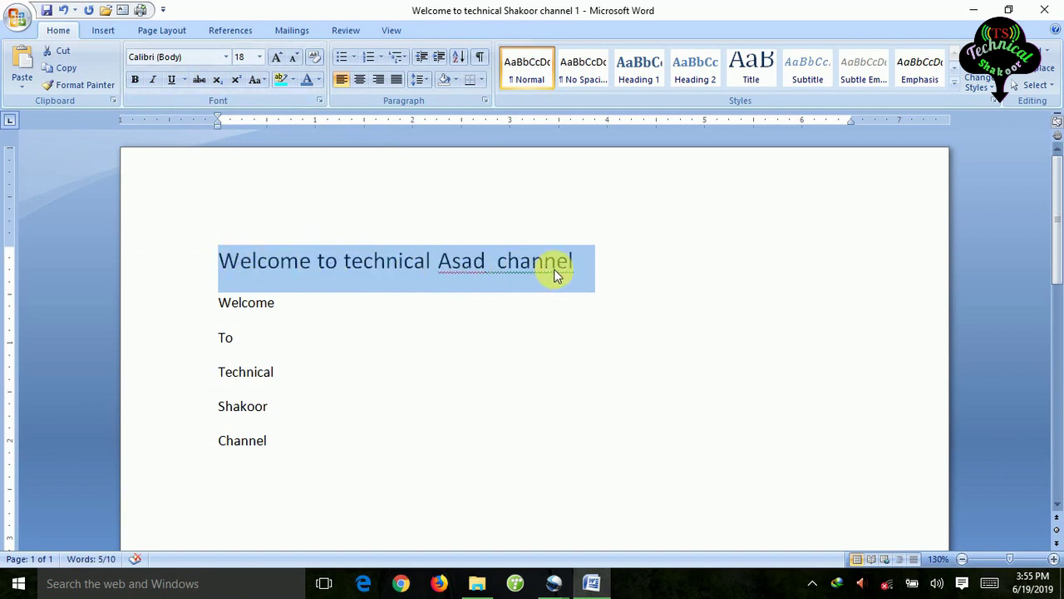
click(200, 81)
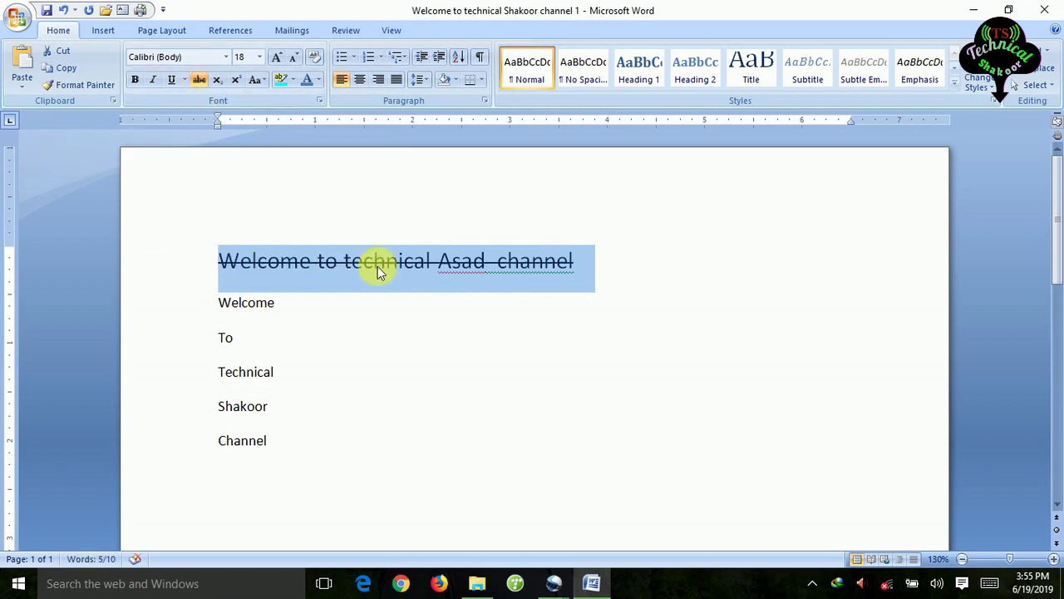
click(199, 80)
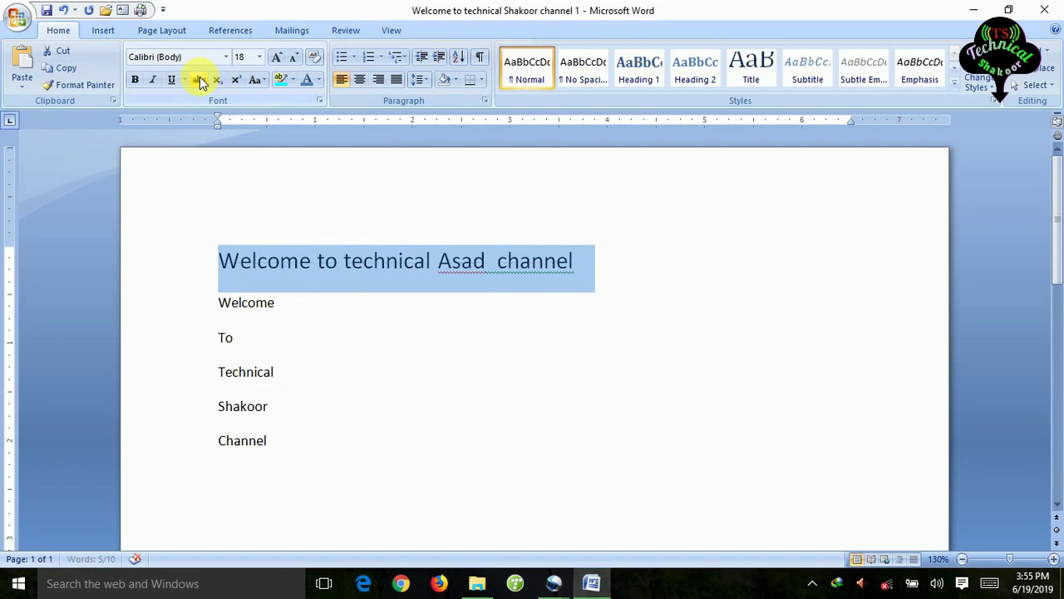
Clear the formatting of all six lines of text and delete them to empty the page.
click(599, 277)
drag(387, 518, 198, 234)
click(314, 57)
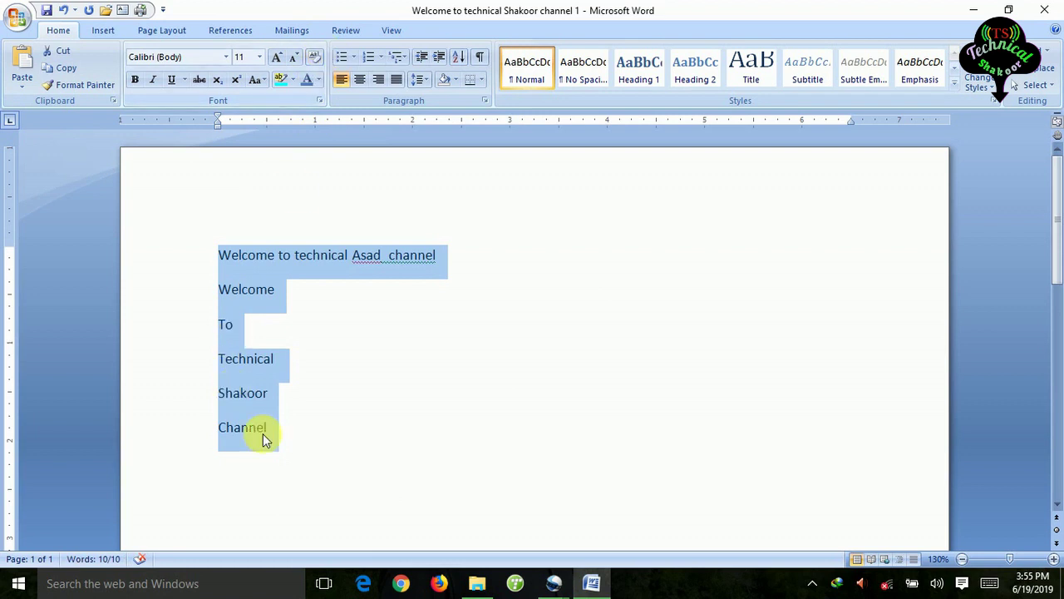
key(Delete)
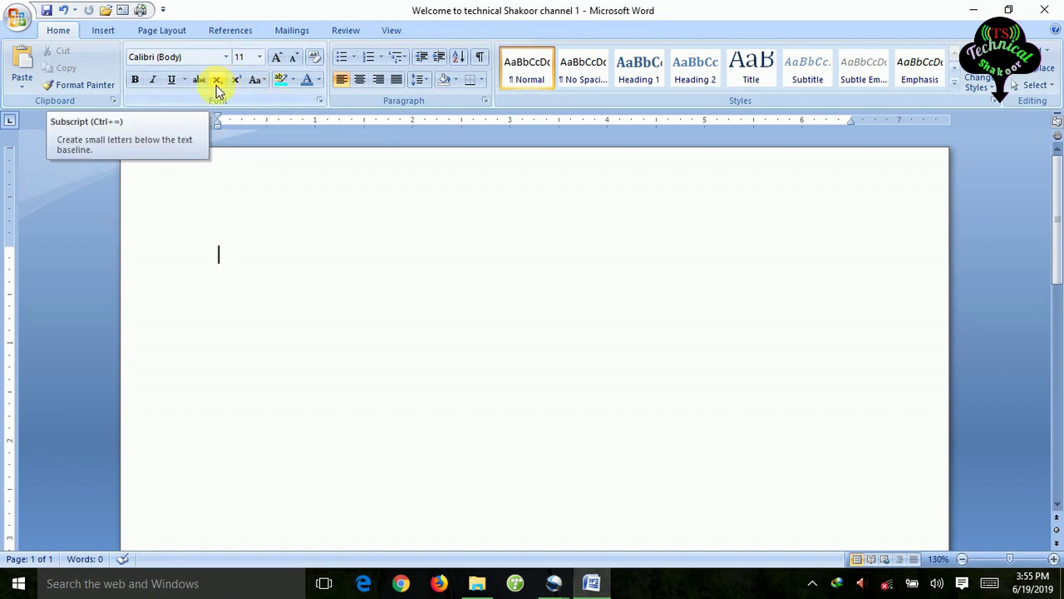
Write H2O on the empty page and format the 2 as subscript.
click(271, 330)
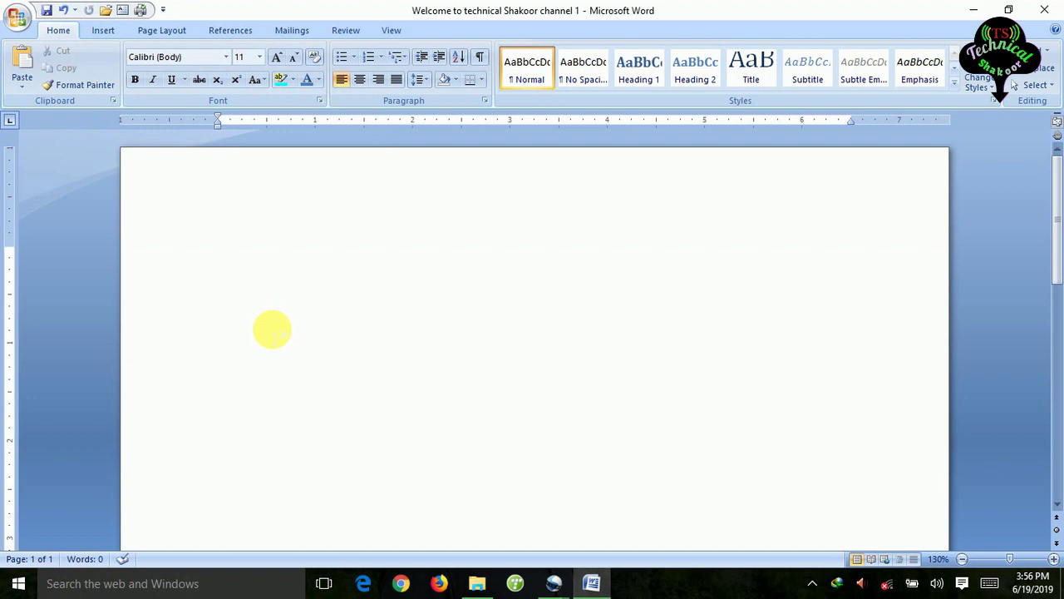
text(H2O)
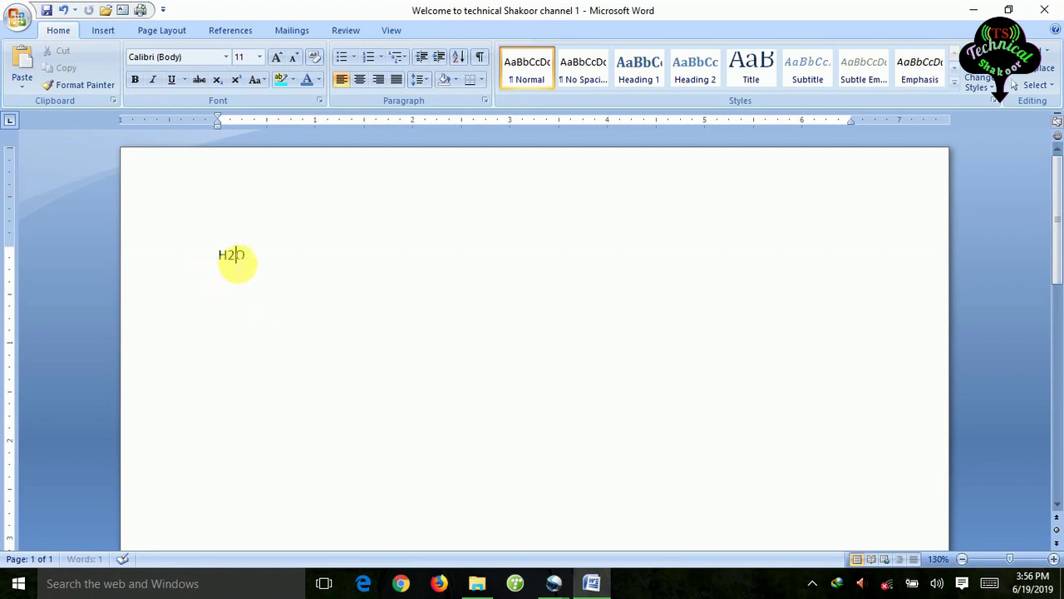
drag(228, 254, 236, 255)
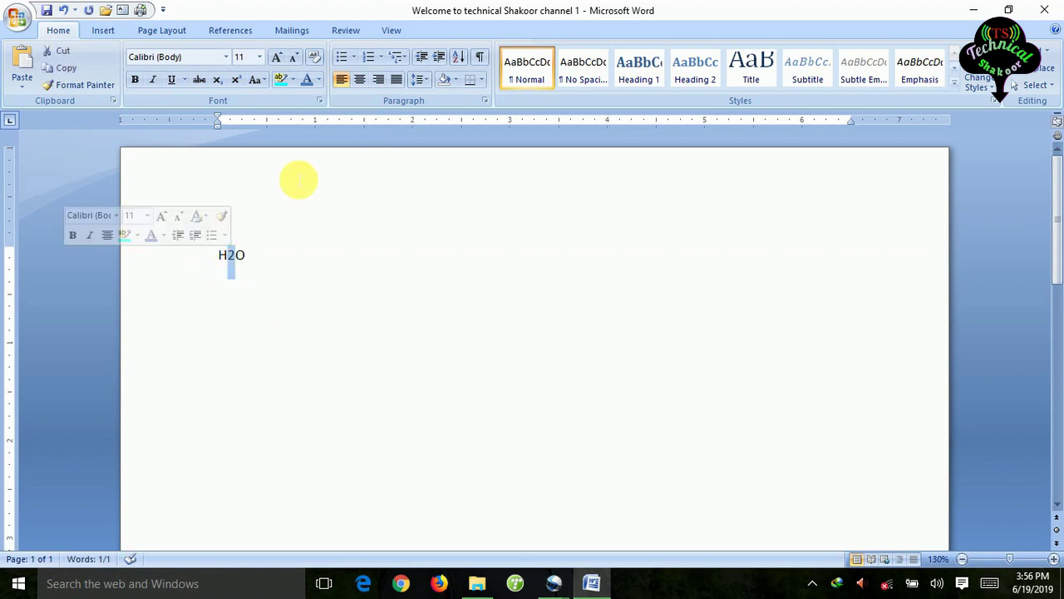
click(219, 82)
click(304, 246)
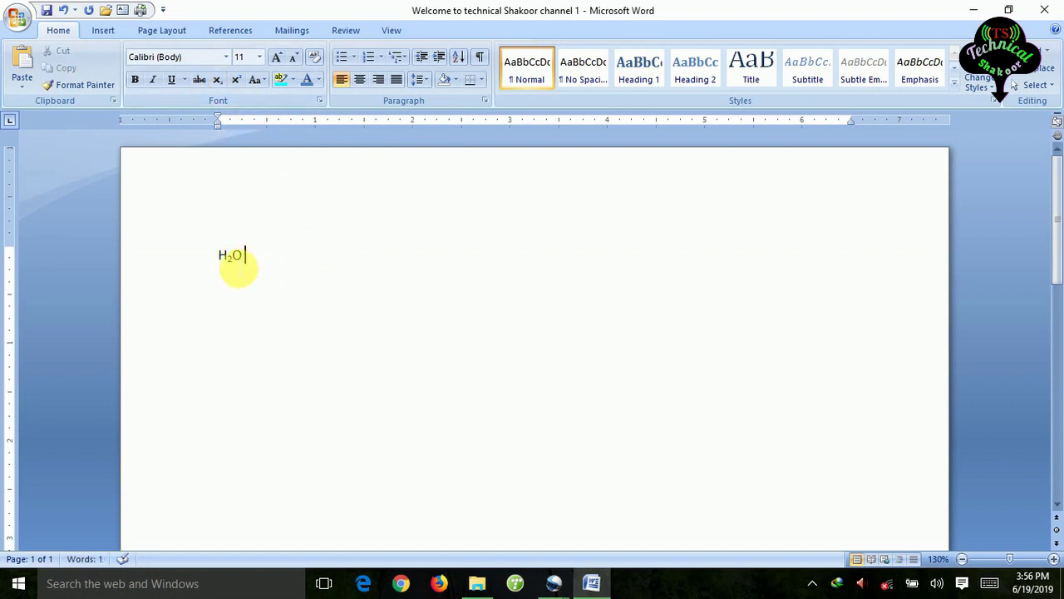
Replace the water formula with O6 and format the 6 as superscript.
drag(256, 262, 219, 261)
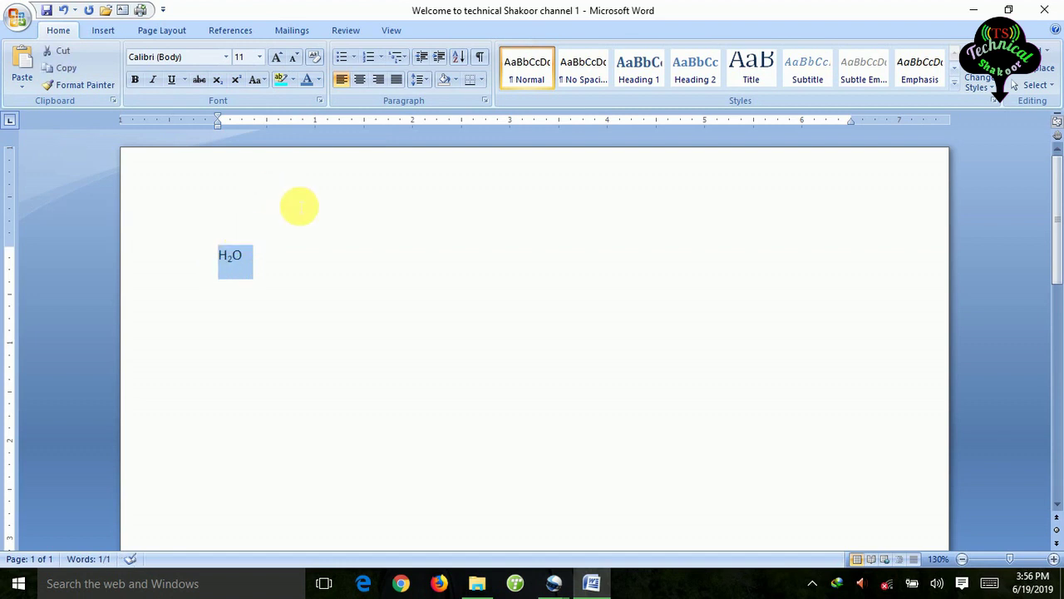
key(Delete)
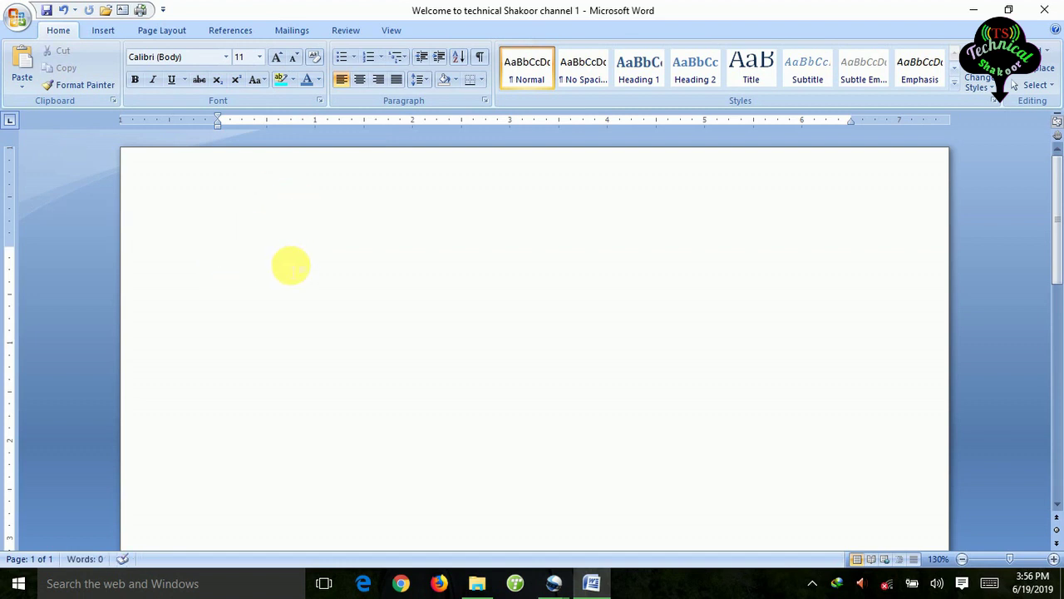
text(O)
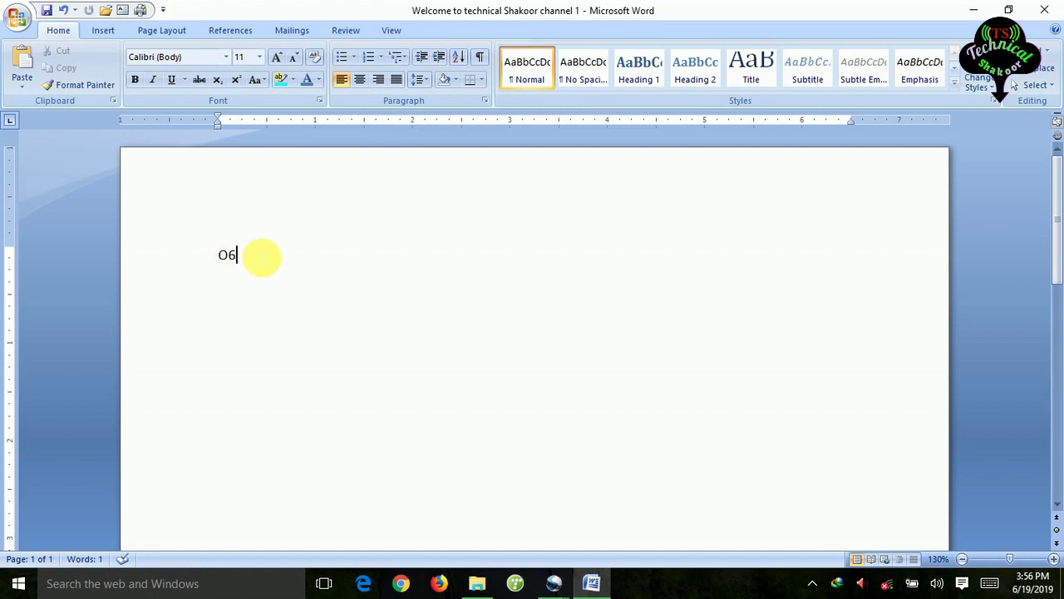
drag(253, 259, 230, 258)
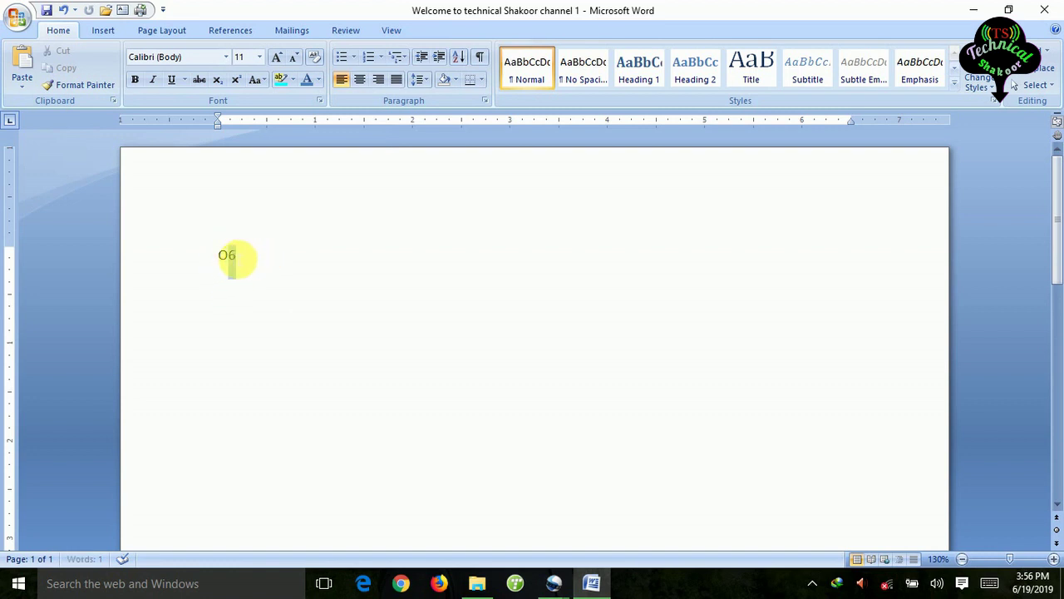
click(238, 79)
click(344, 280)
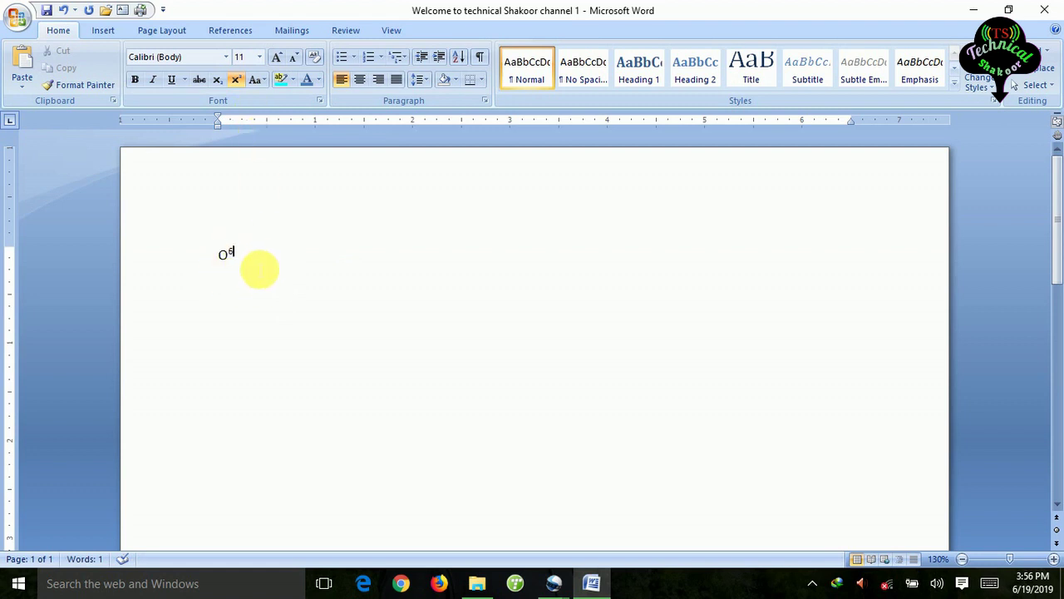
Replace the O6 text with the channel name "Technical Shakoor".
double_click(252, 257)
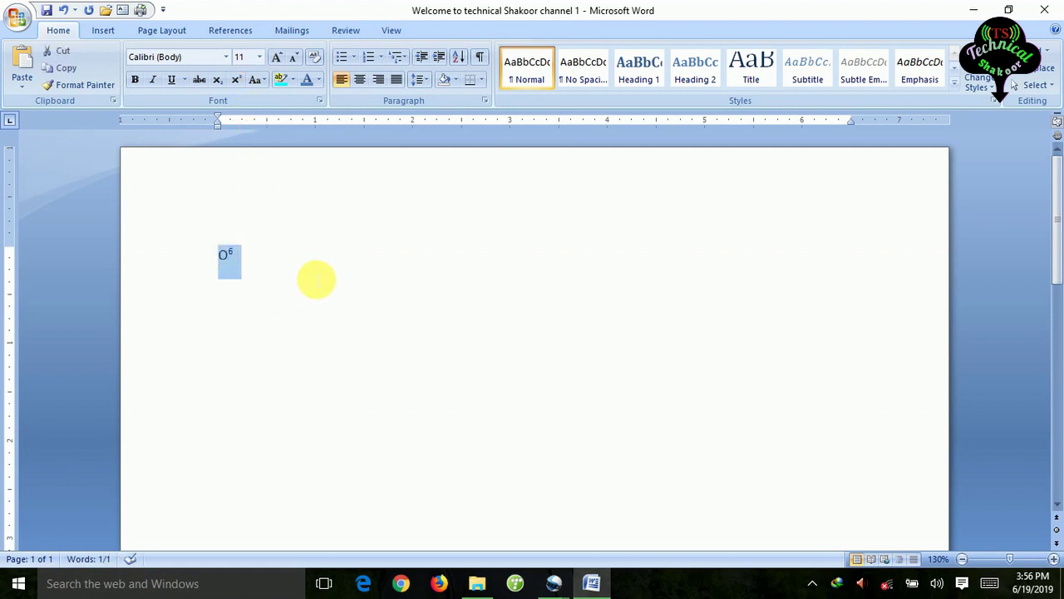
click(314, 277)
key(BackSpace)
key(BackSpace)
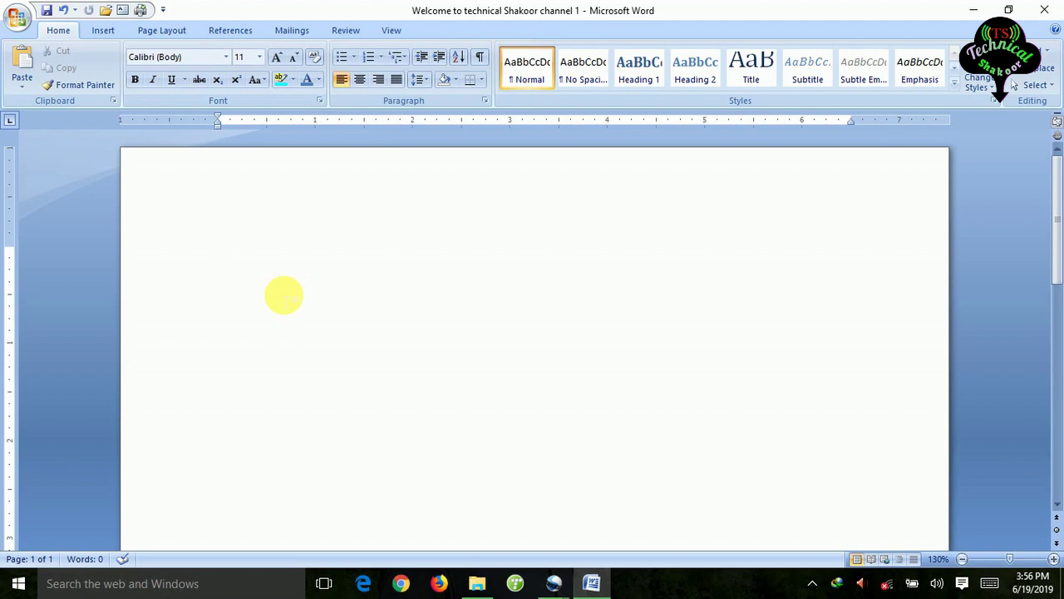
text(Technical Shakoor)
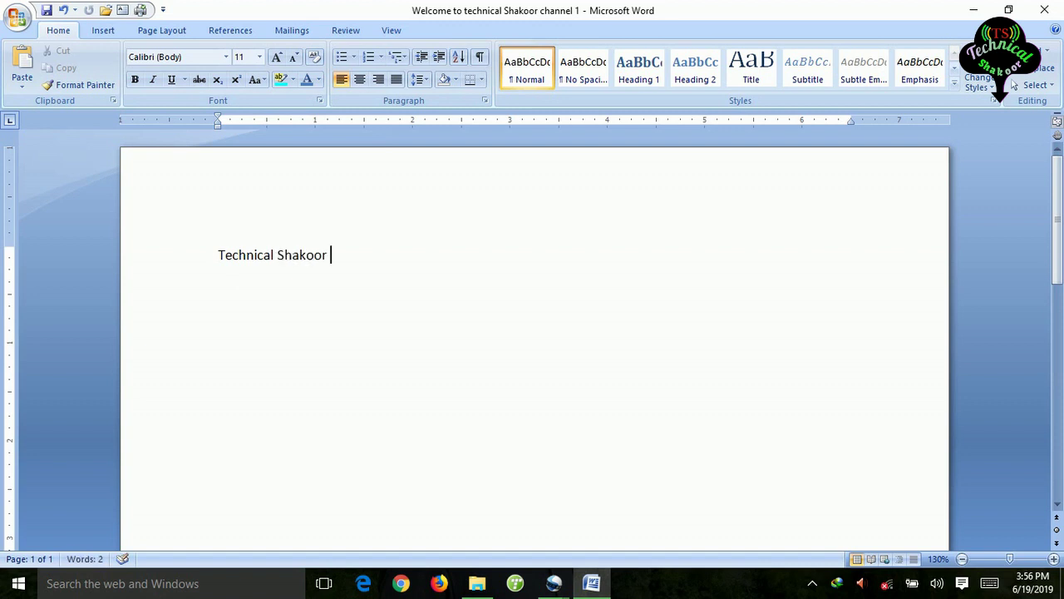
Change the case of the channel name line to UPPERCASE.
drag(335, 261, 258, 247)
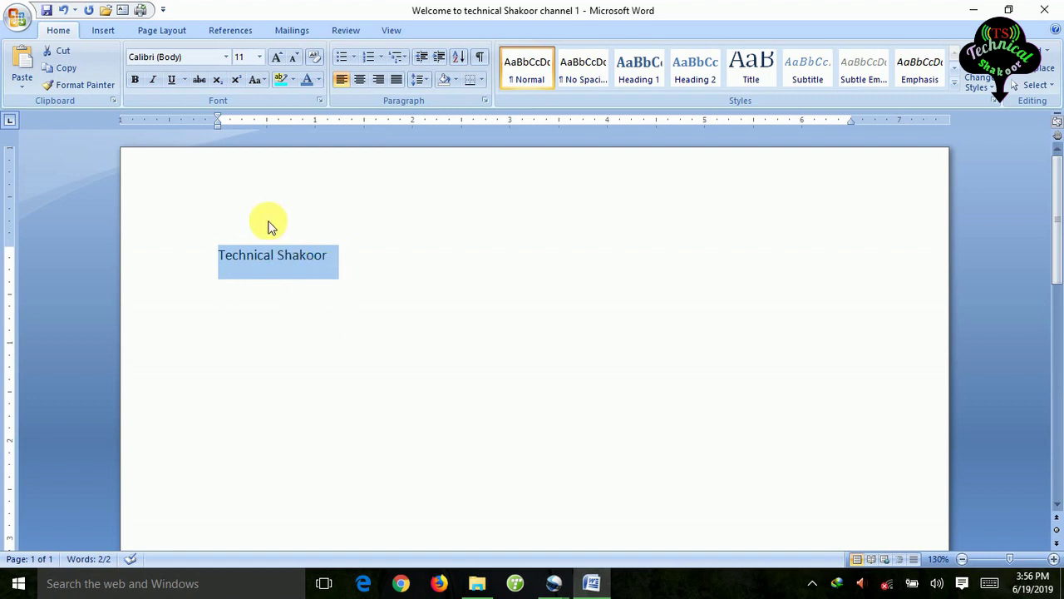
click(262, 79)
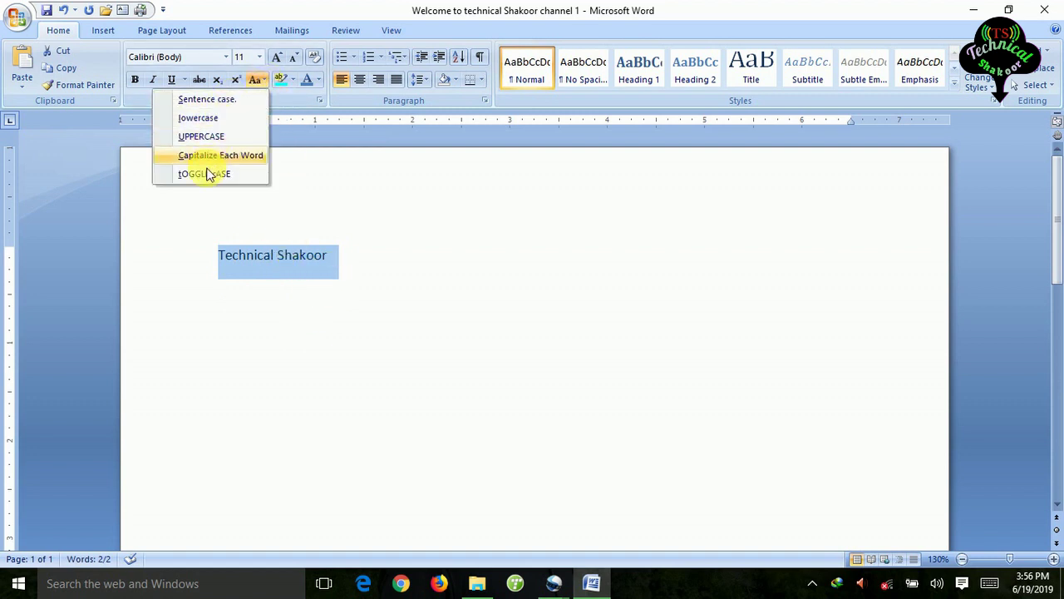
click(223, 136)
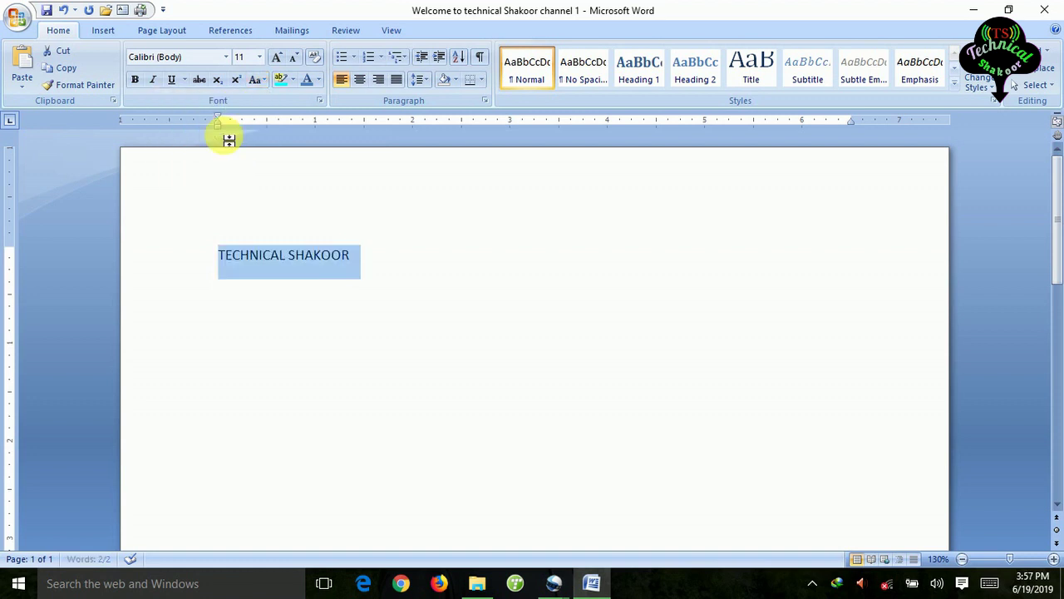
Change the case of the channel name line to Capitalize Each Word and after that to Sentence case.
click(264, 78)
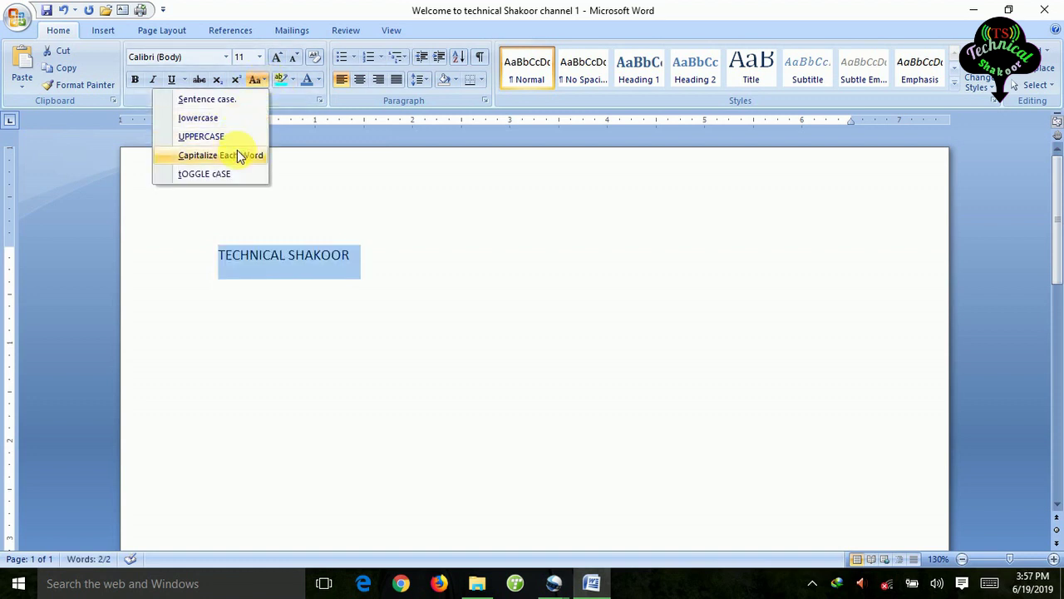
click(237, 151)
click(262, 80)
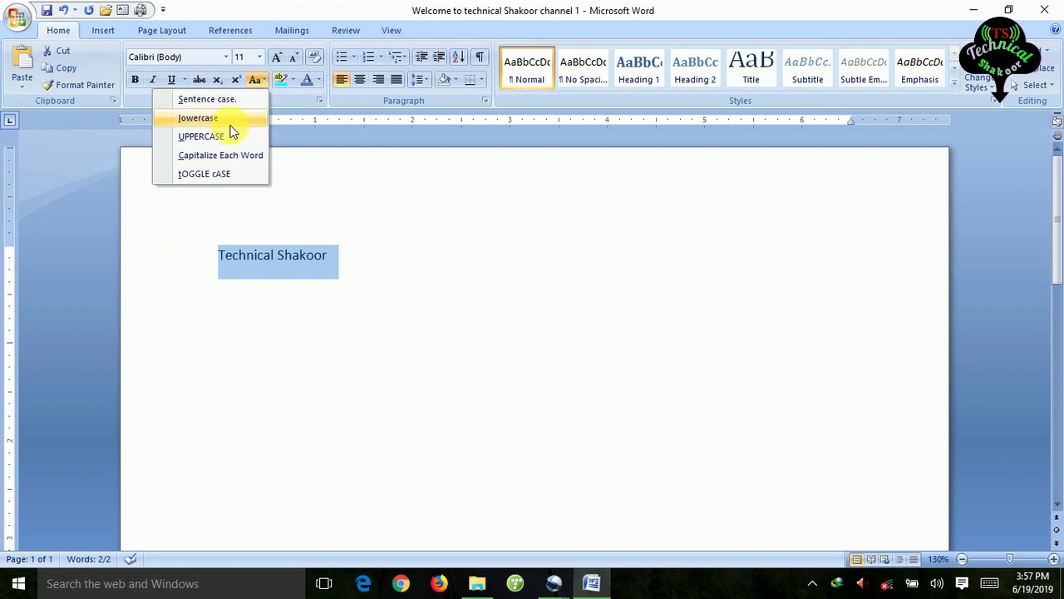
click(230, 103)
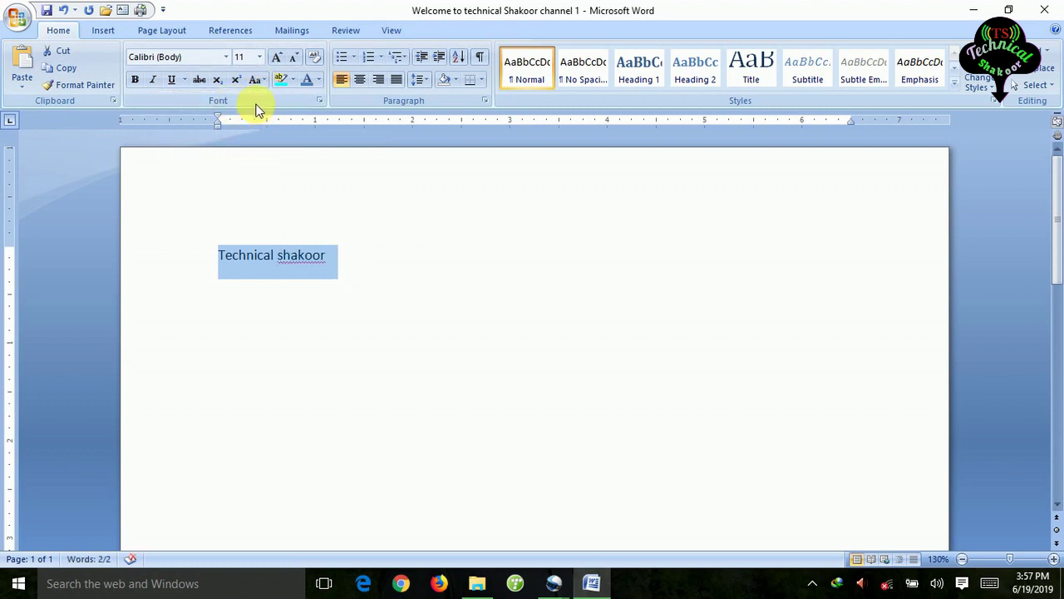
Apply tOGGLE cASE to the channel name line, followed by Sentence case, and deselect the text.
click(265, 79)
click(223, 174)
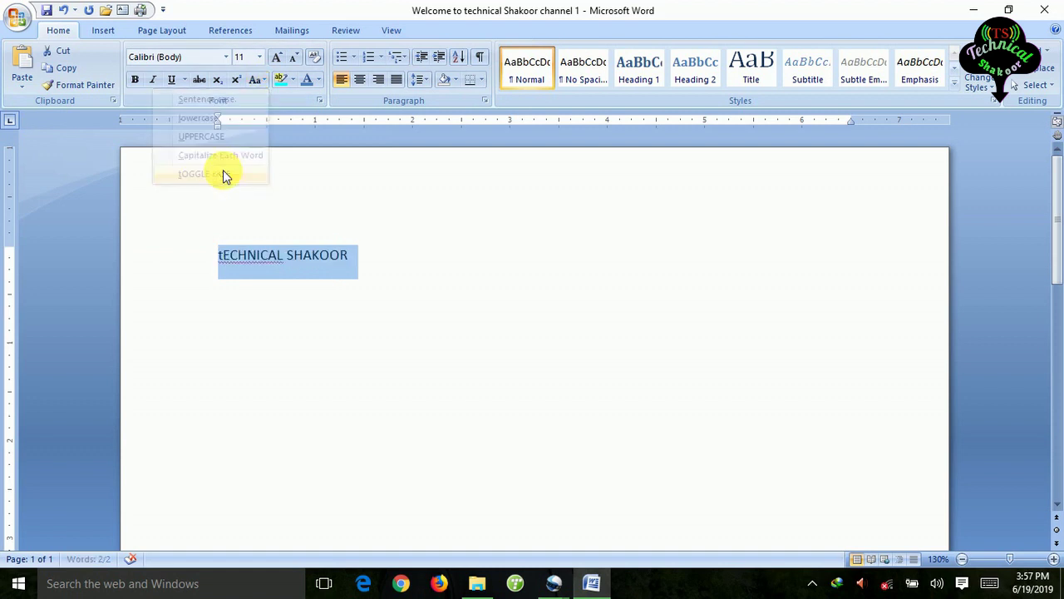
click(265, 80)
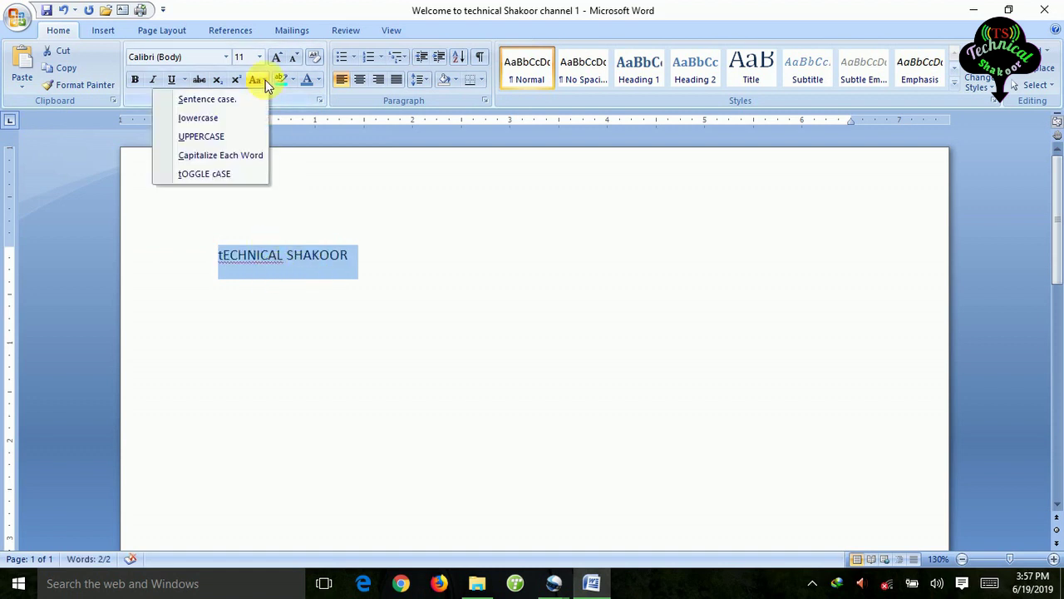
click(240, 99)
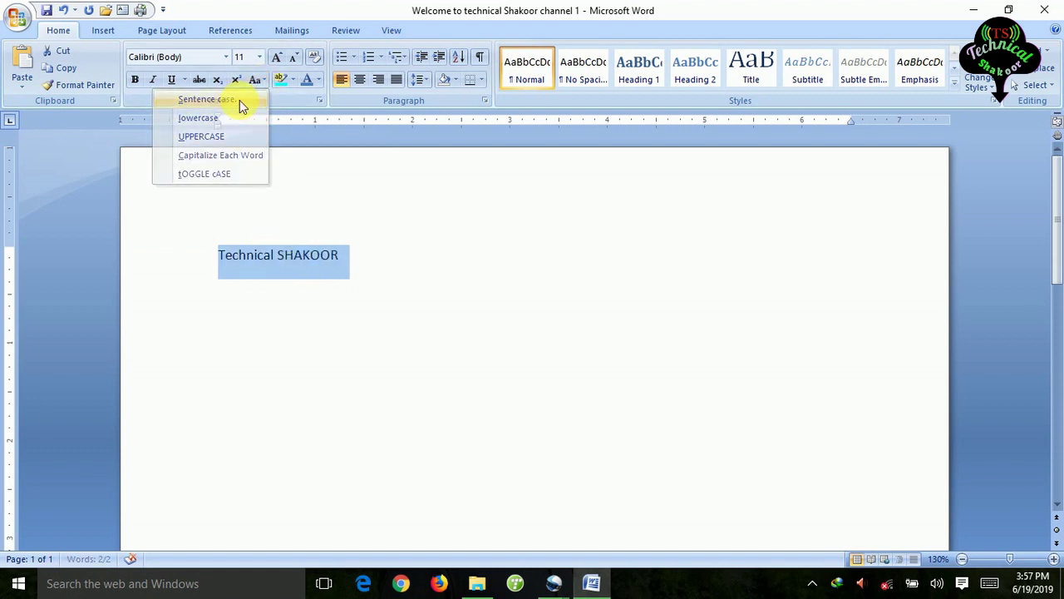
click(476, 258)
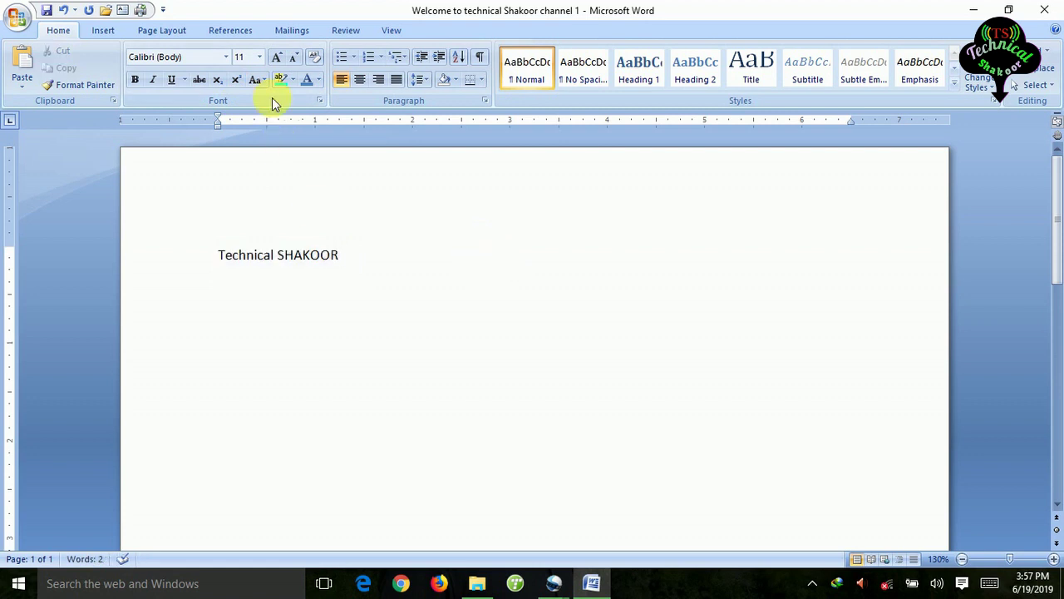
Try Sentence case and Capitalize Each Word on the channel name line.
drag(341, 255, 218, 256)
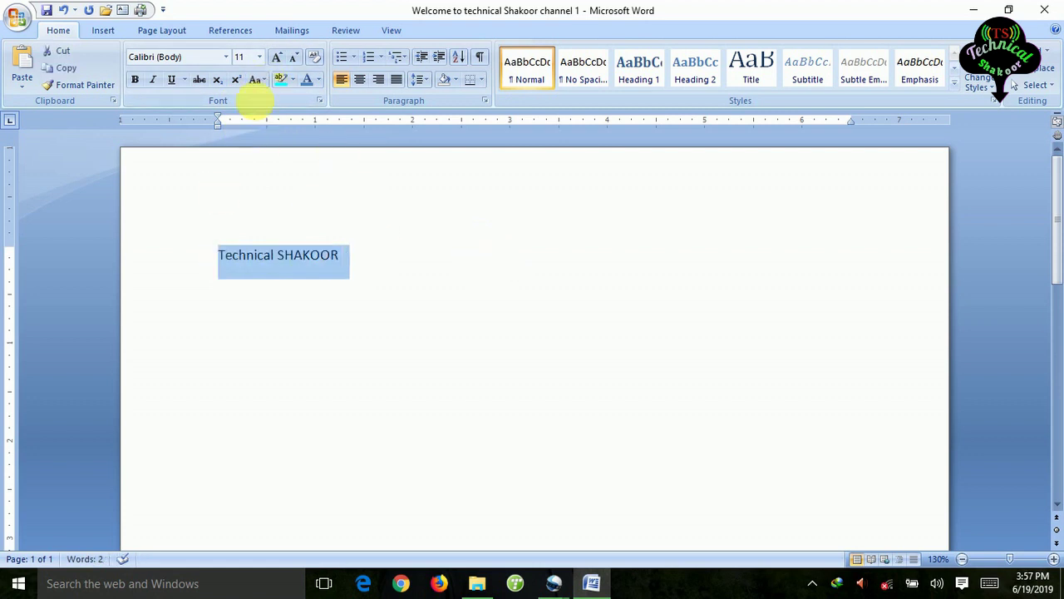
click(263, 80)
click(247, 96)
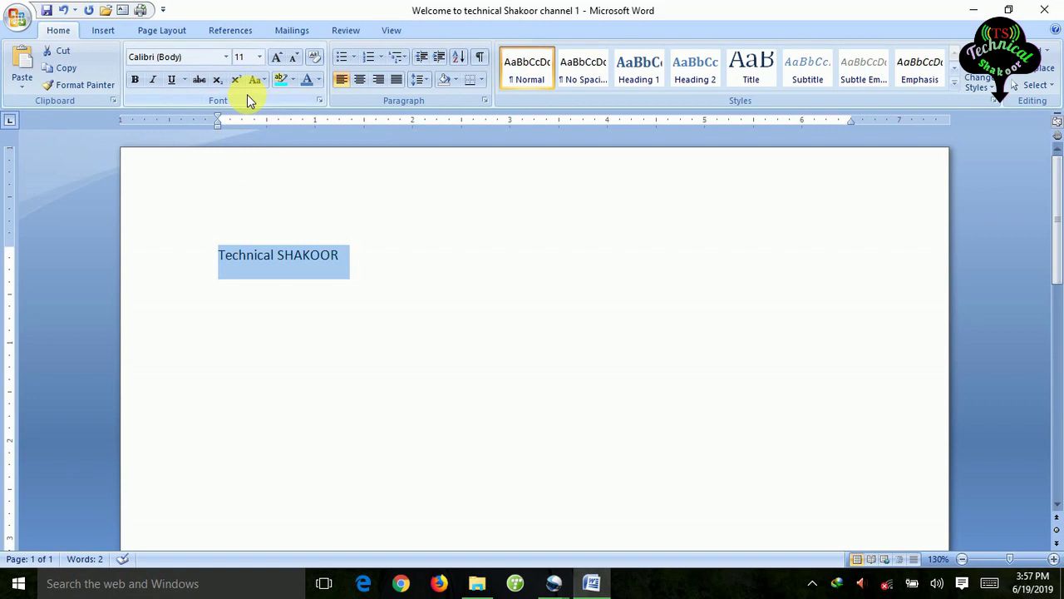
click(255, 80)
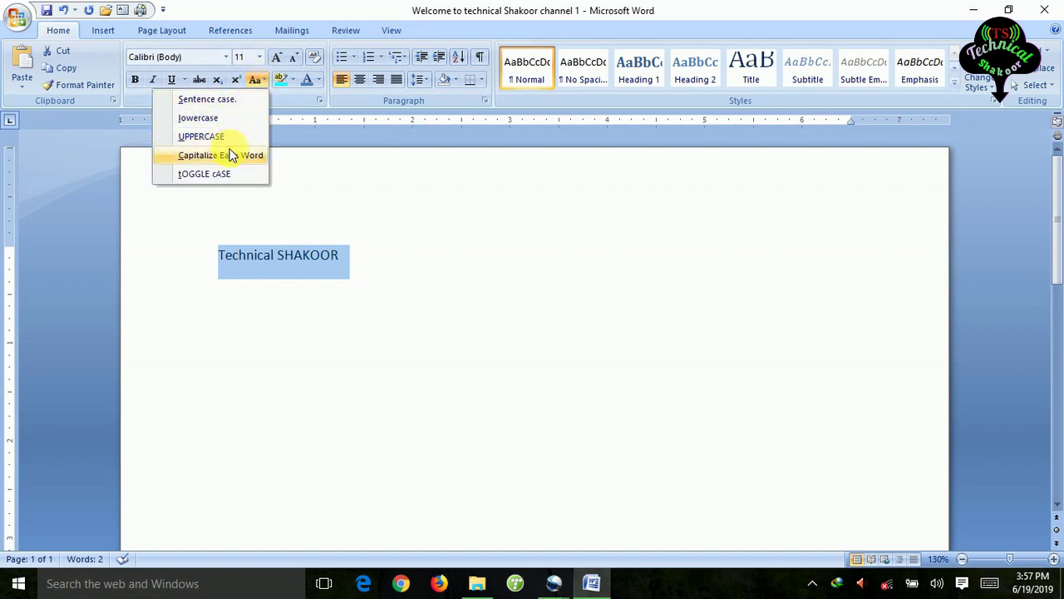
click(231, 156)
Change the case of the channel name line to lowercase.
click(258, 80)
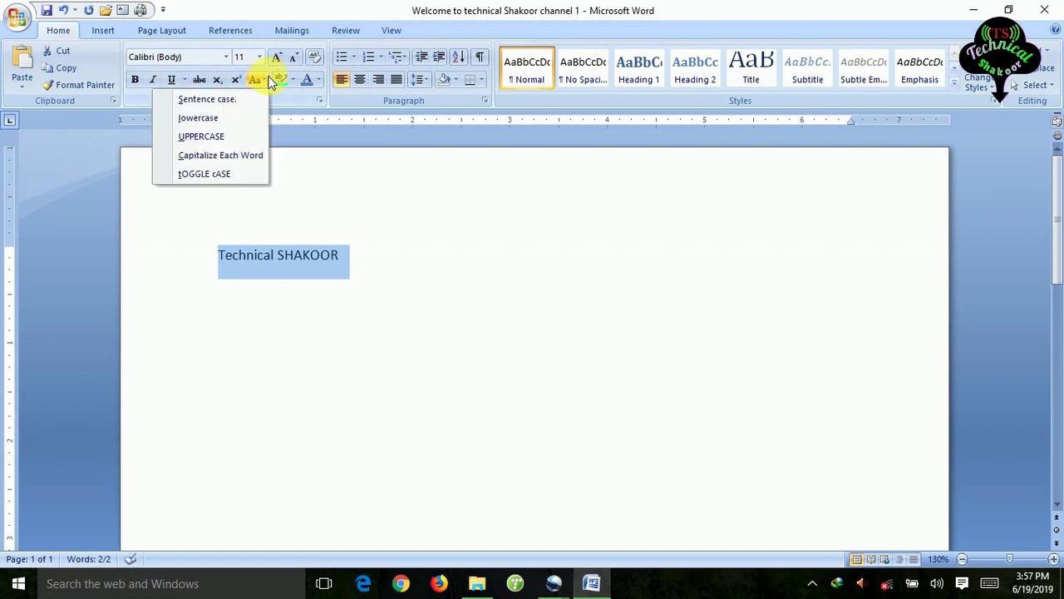
click(235, 116)
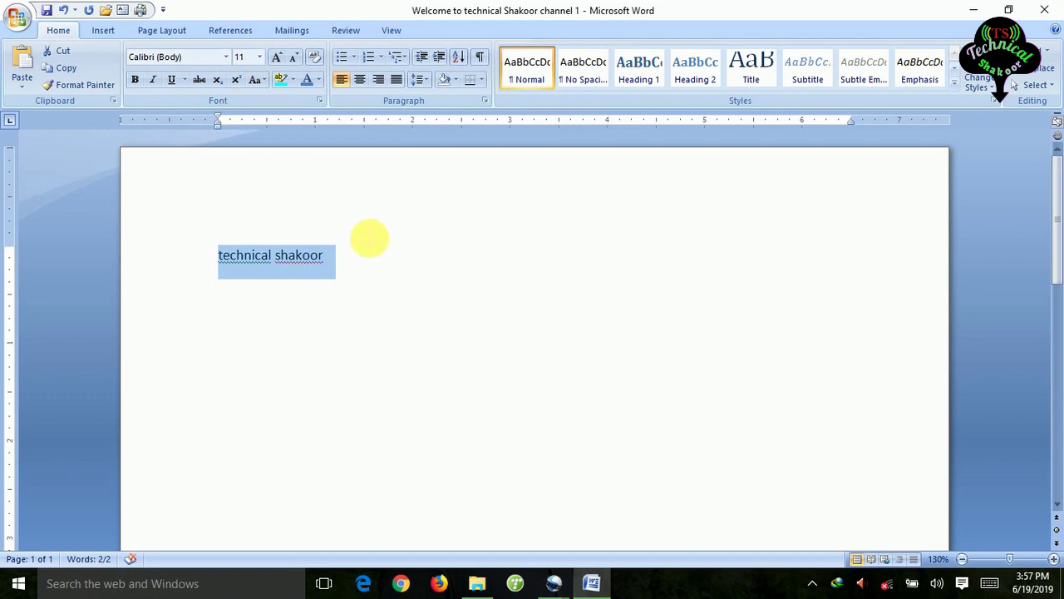
click(369, 239)
Change the lowercase channel name line to Sentence case.
click(264, 81)
click(238, 97)
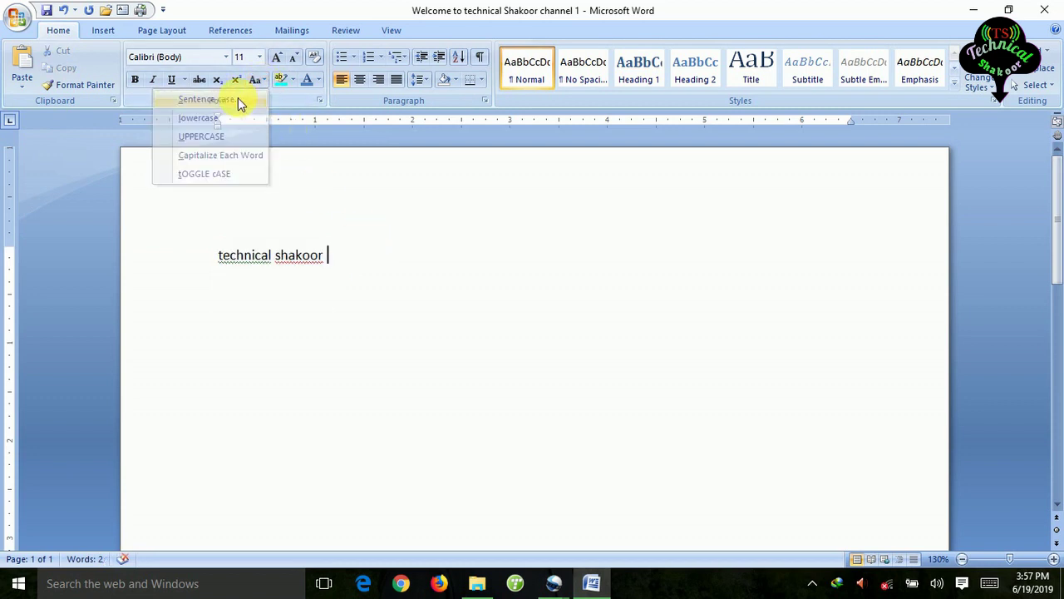
drag(353, 255, 225, 260)
click(260, 84)
click(241, 97)
click(360, 183)
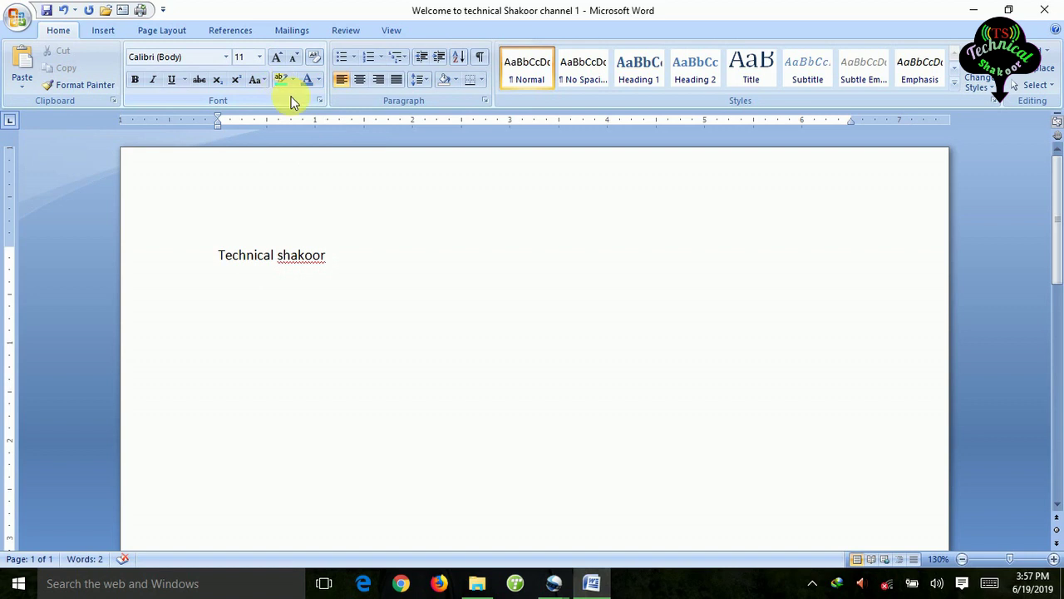
Enlarge the channel name line to font size 28 with Grow Font.
drag(331, 256, 219, 252)
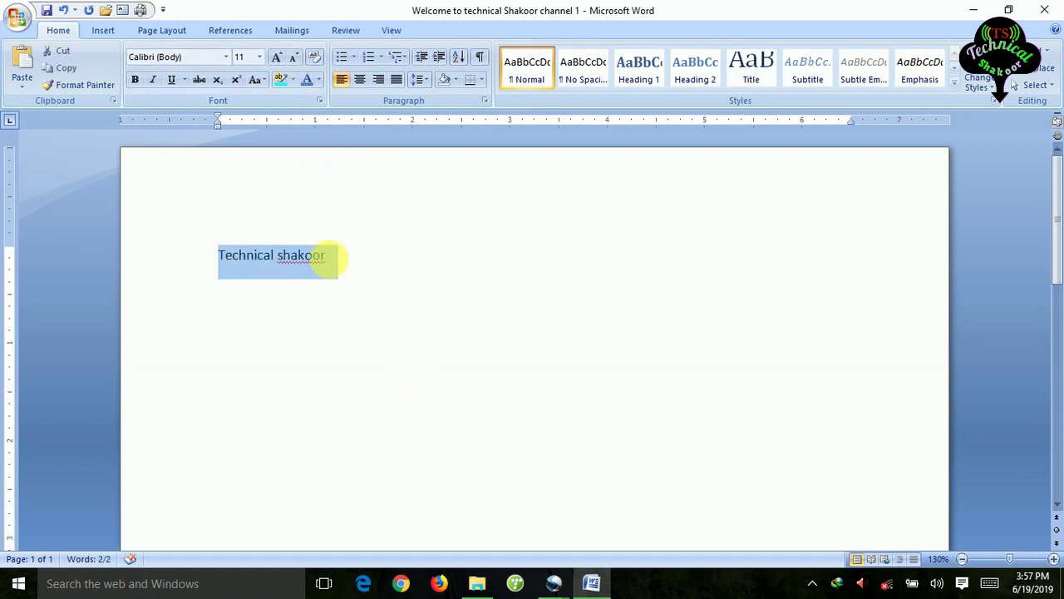
click(292, 81)
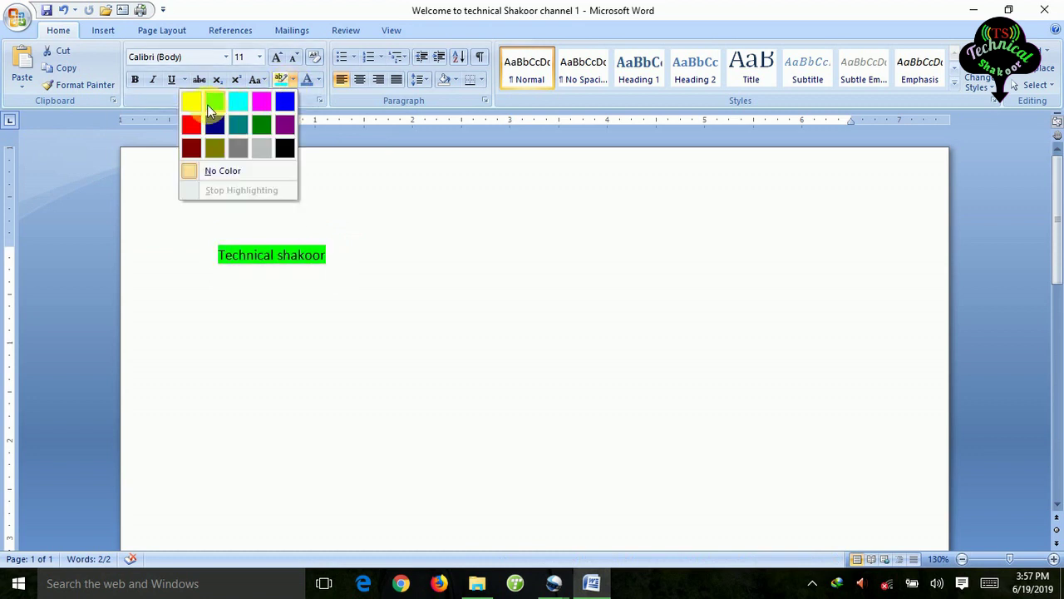
click(279, 57)
click(278, 57)
click(278, 56)
click(278, 57)
click(278, 56)
click(278, 57)
click(279, 56)
click(278, 56)
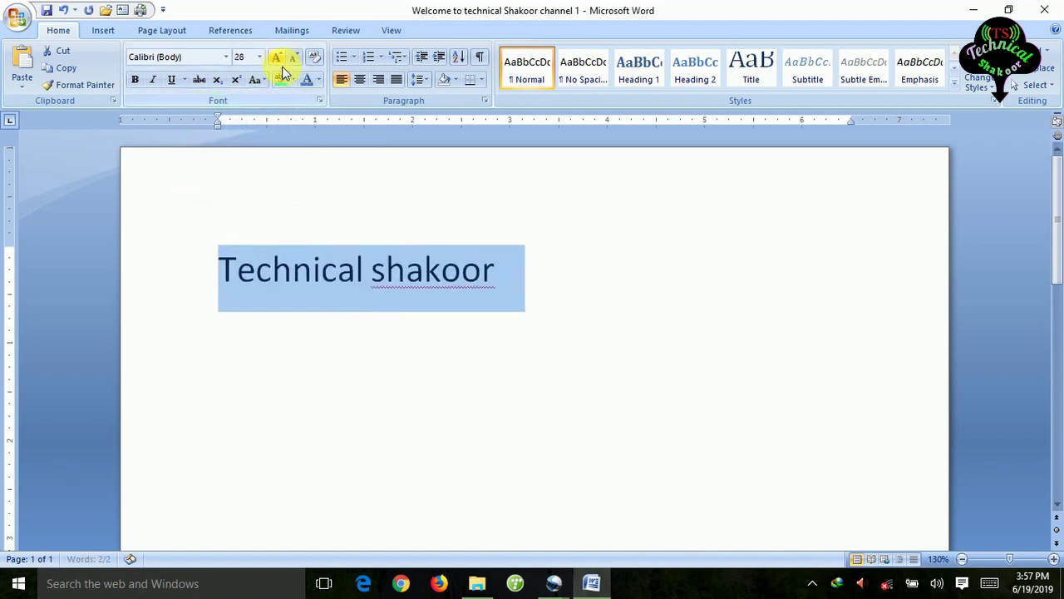
Look through the text highlight colours available for the enlarged channel name line.
click(292, 78)
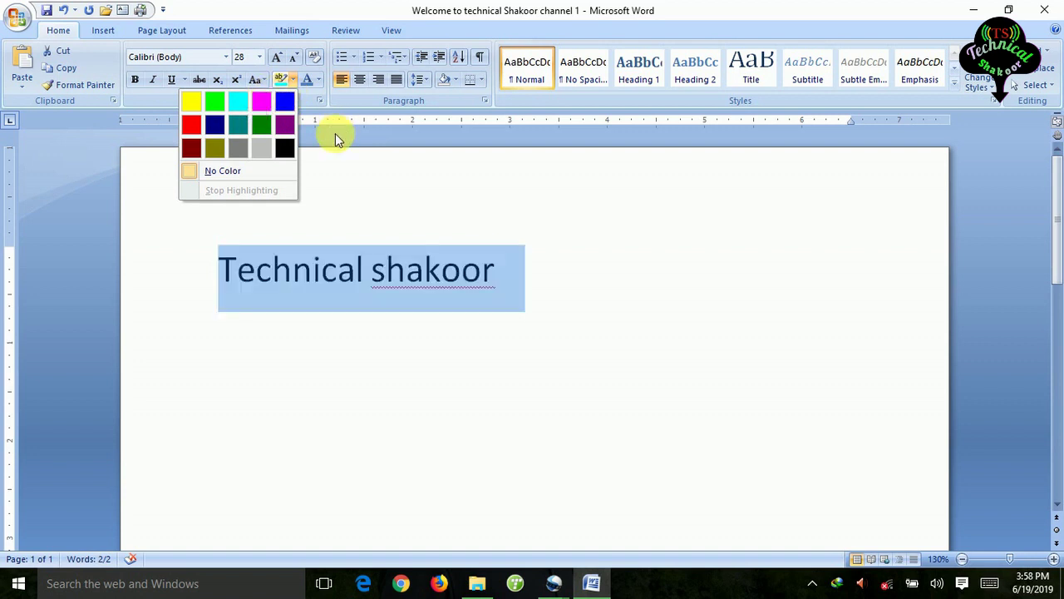
click(340, 181)
click(355, 209)
Set the font colour of the channel name line to the standard dark blue.
drag(514, 284, 294, 269)
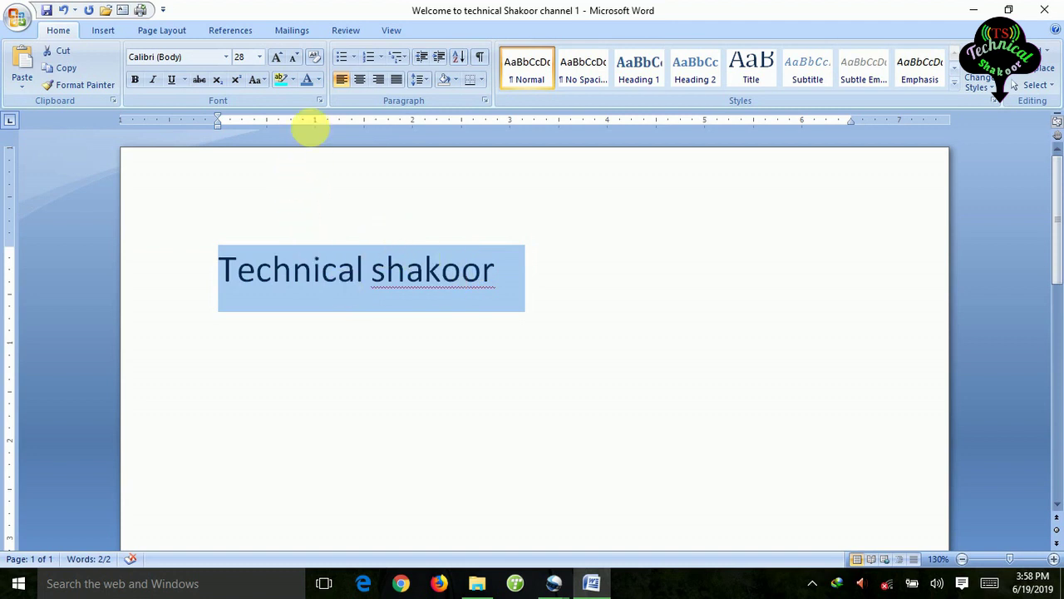
click(321, 77)
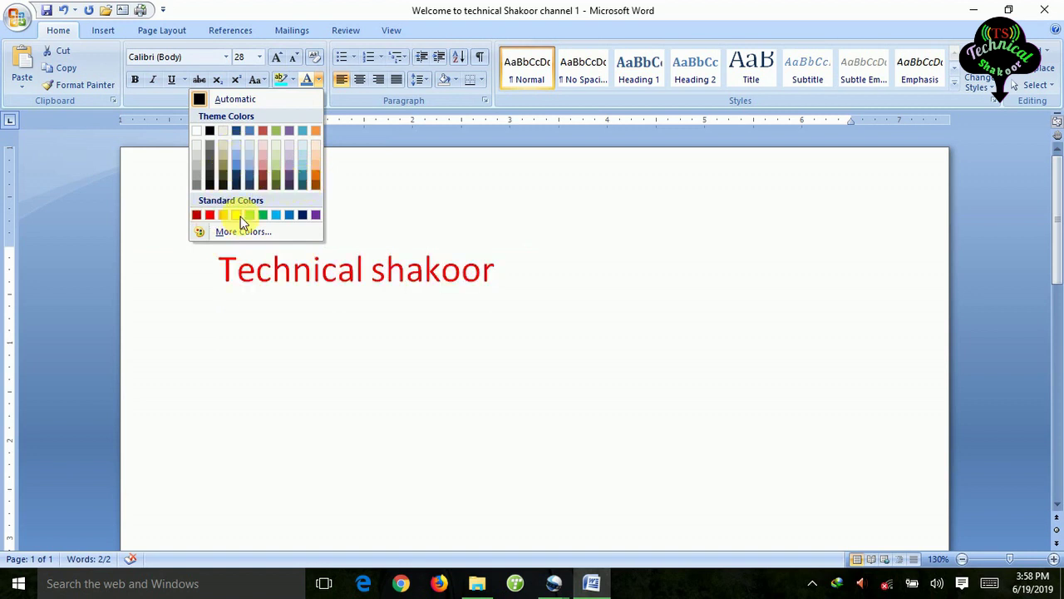
click(305, 215)
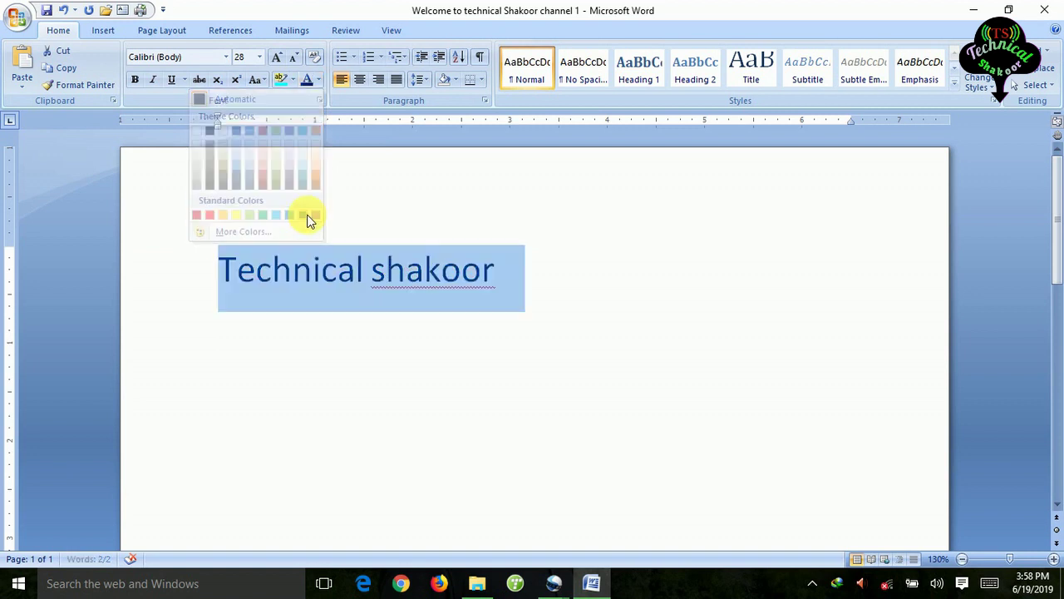
click(437, 214)
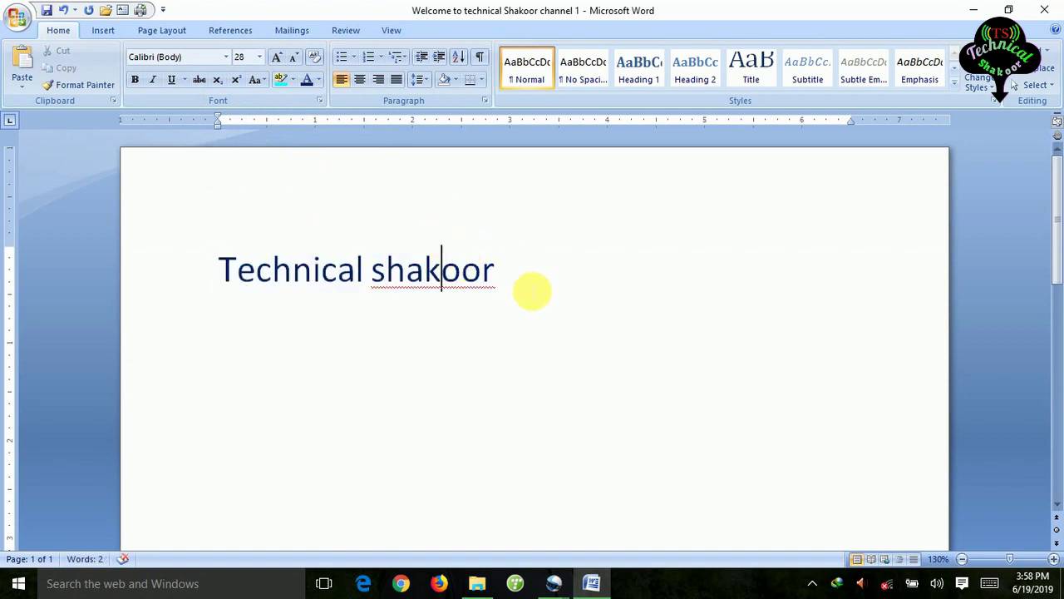
Make the channel name line italic, bold and underlined, and set its font to Cooper Black.
drag(532, 291, 307, 262)
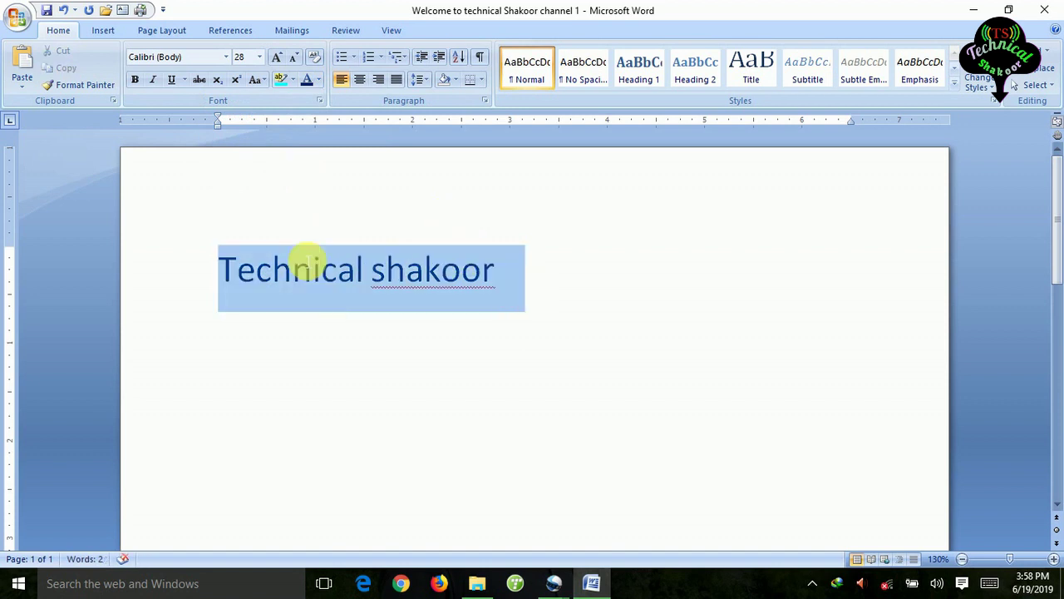
click(152, 83)
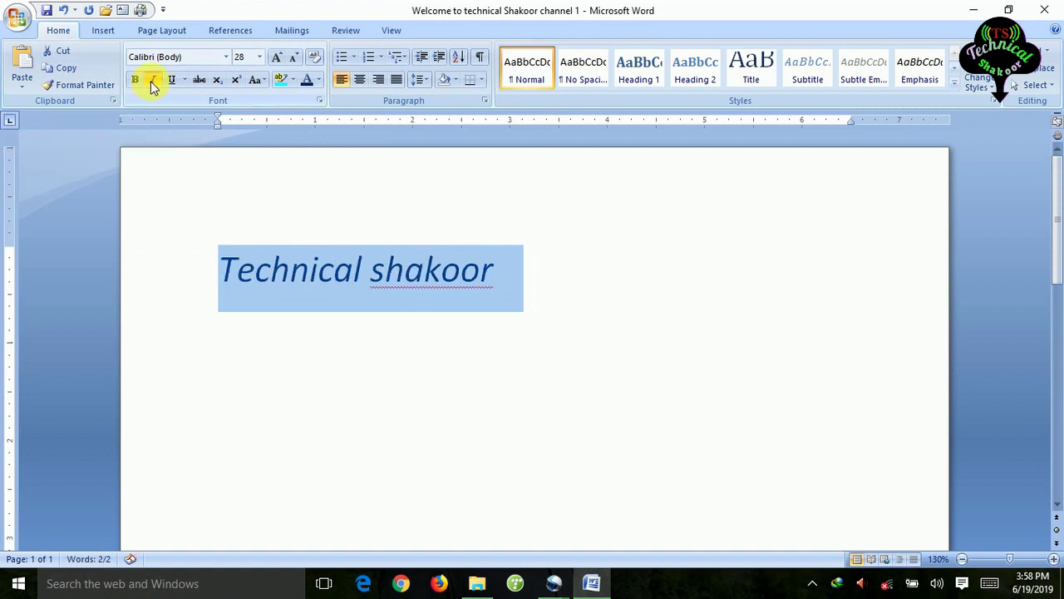
click(135, 82)
click(171, 79)
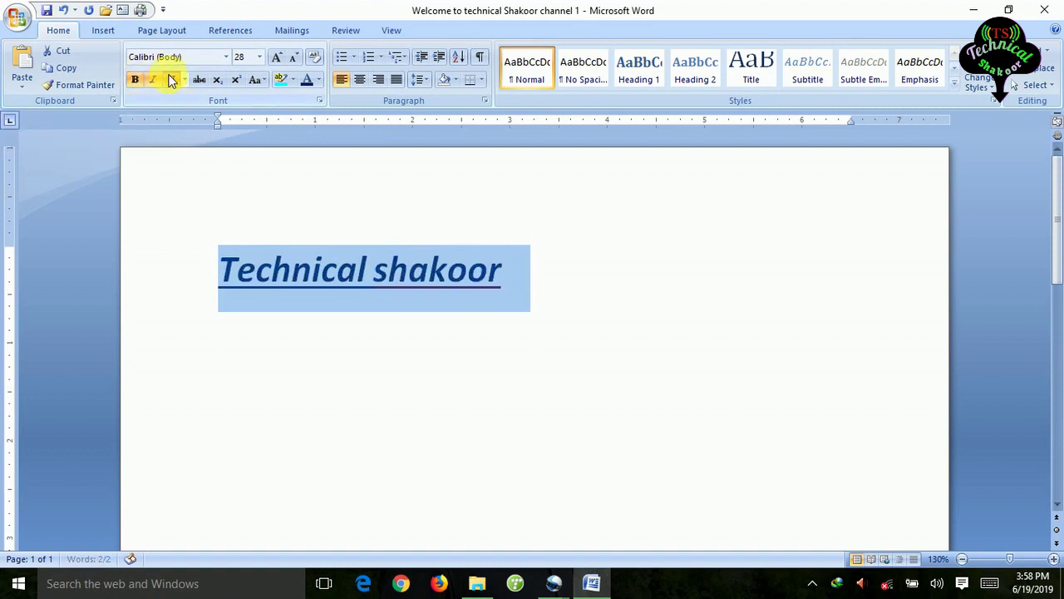
click(224, 59)
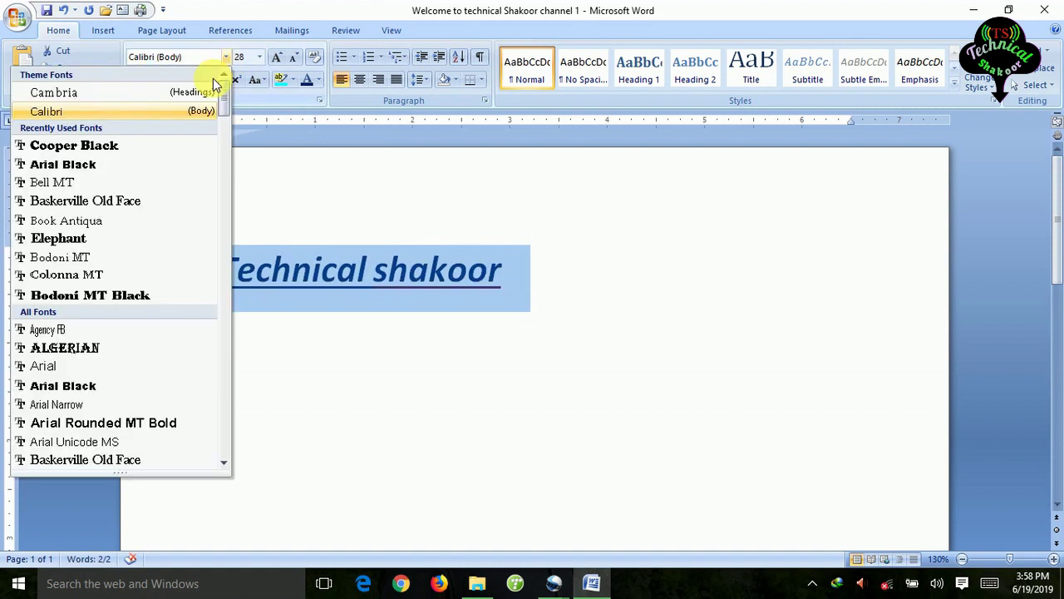
click(178, 150)
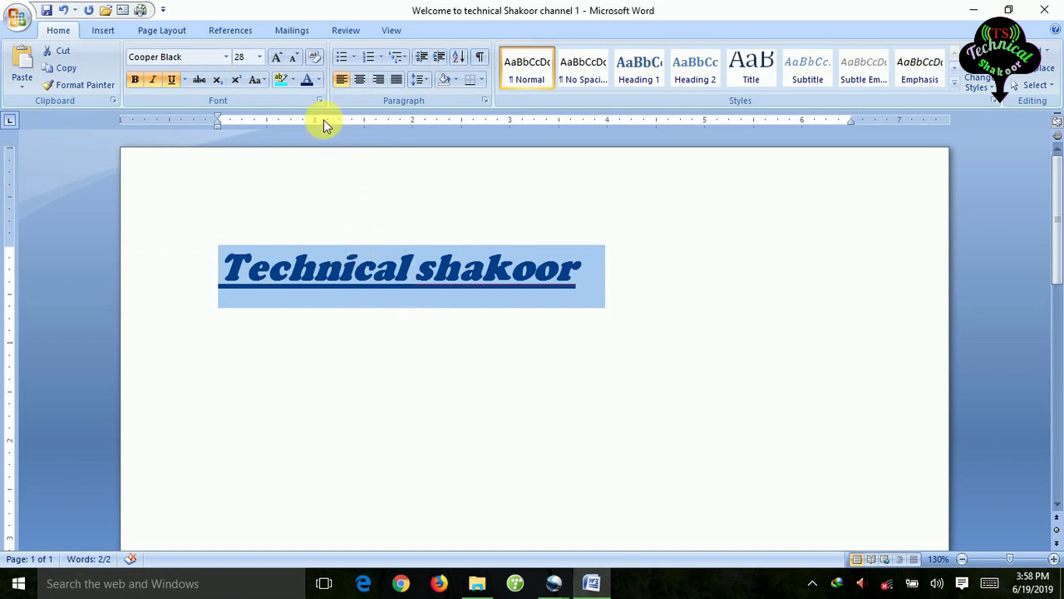
Clear all formatting from the channel name line.
click(315, 57)
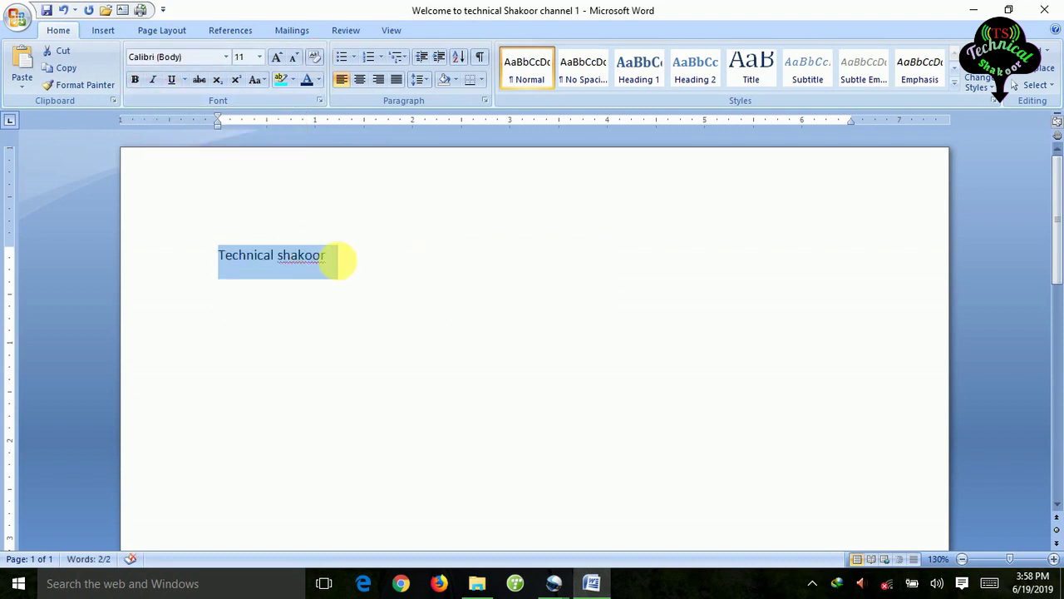
click(365, 259)
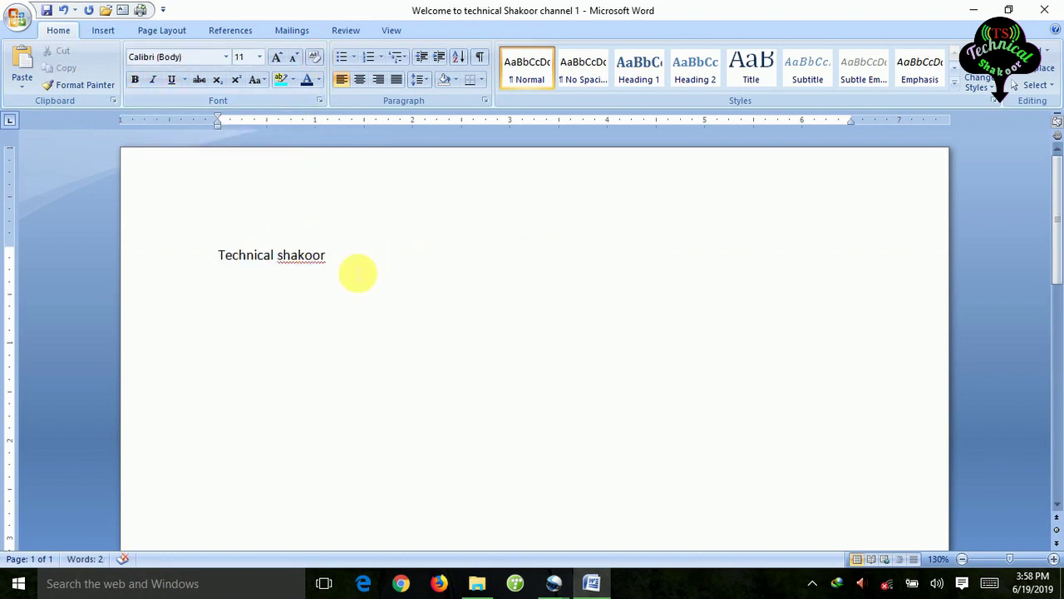
Enlarge the channel name line to font size 18 and highlight it in turquoise.
drag(357, 273, 235, 212)
click(277, 57)
click(277, 57)
click(277, 57)
click(277, 57)
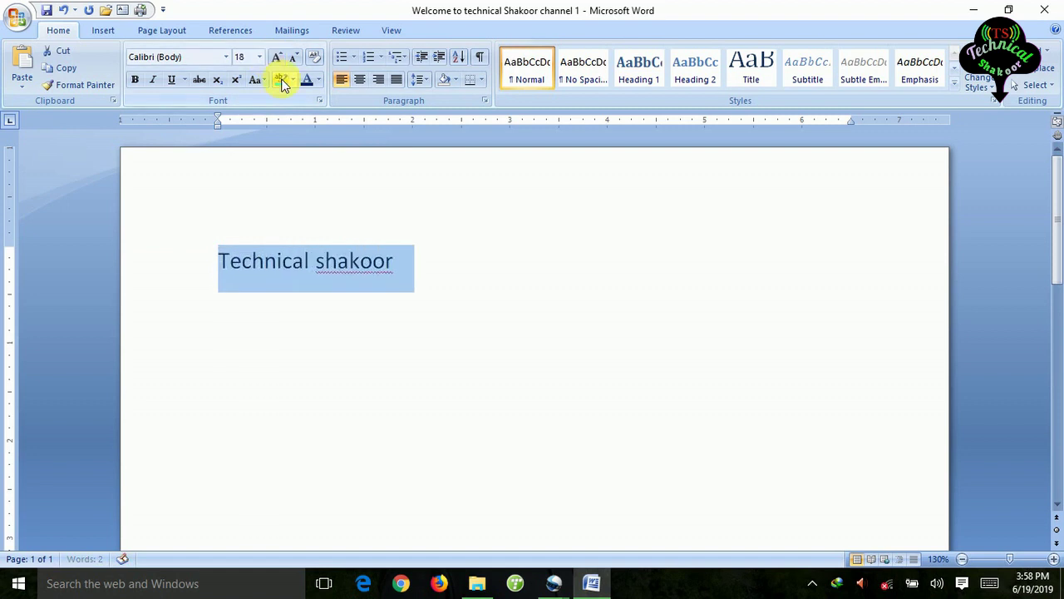
click(281, 80)
click(437, 234)
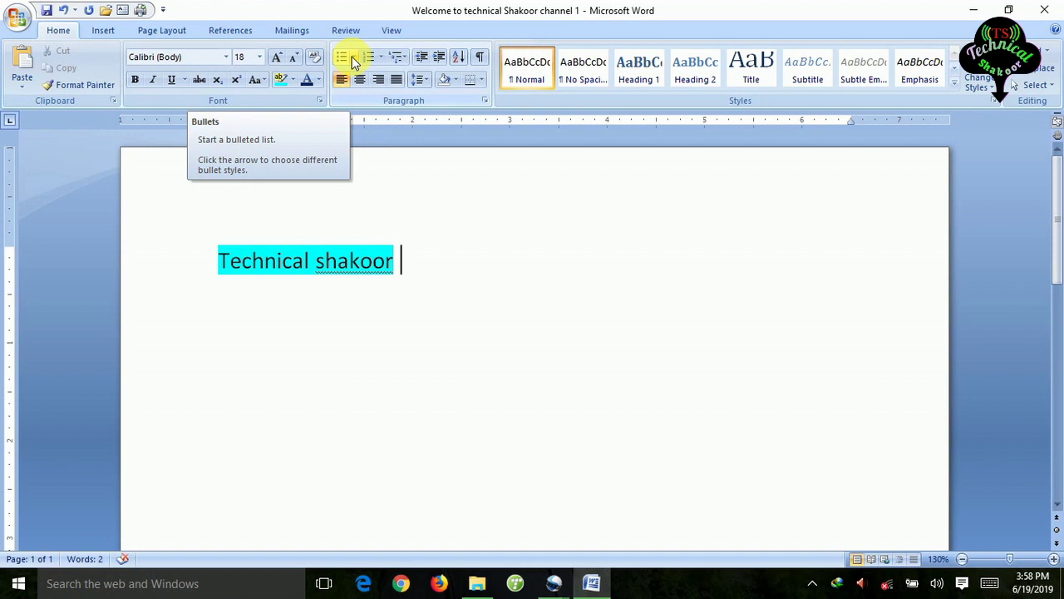
Replace the highlighted channel name with the line "Types of computer" and start a new line below it.
drag(452, 285, 119, 280)
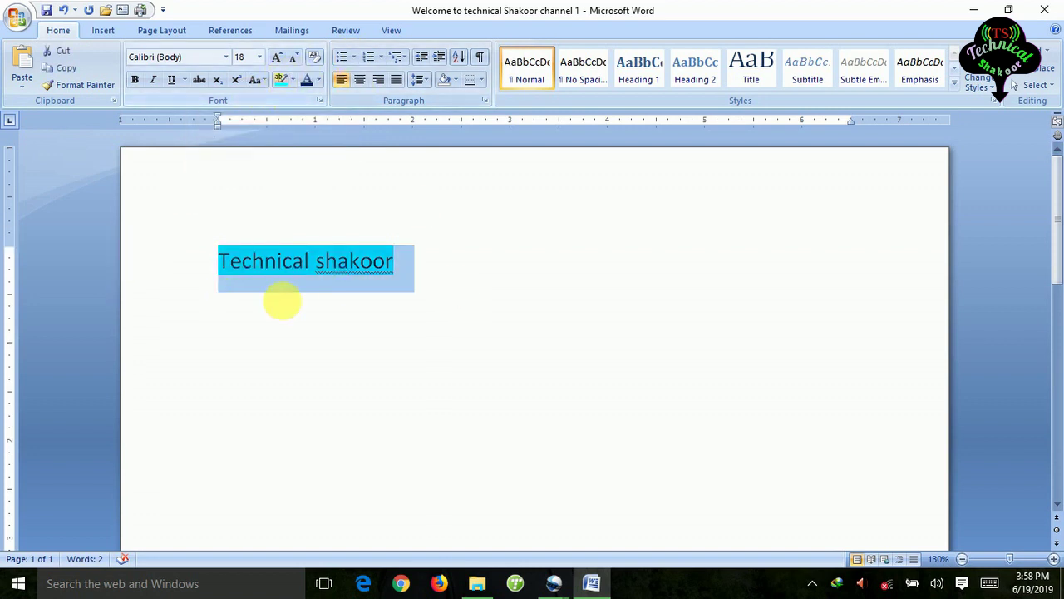
key(Delete)
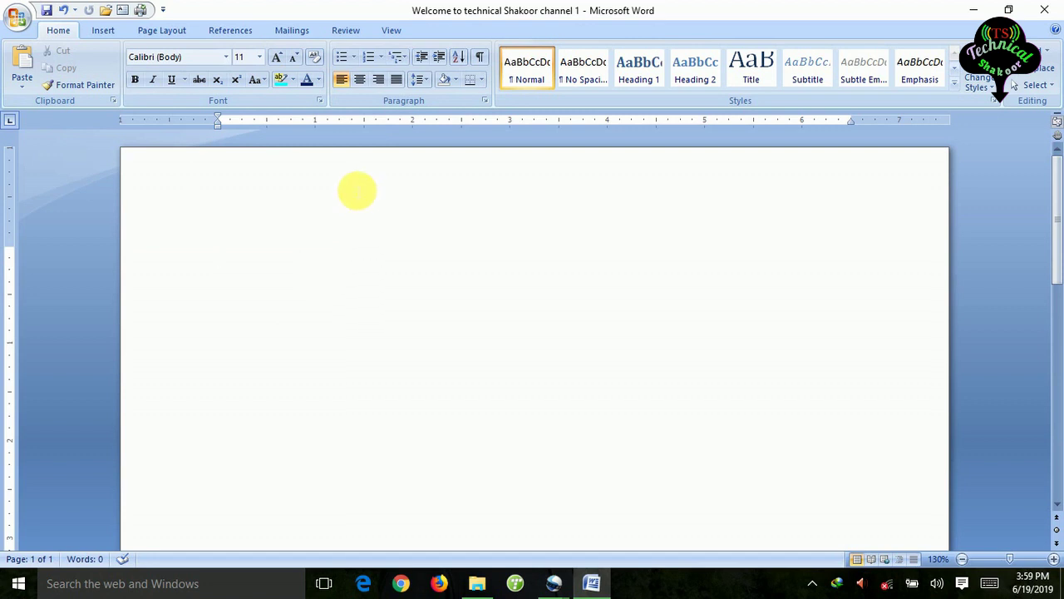
text(Types of computer)
key(BackSpace)
key(BackSpace)
key(BackSpace)
text(ter)
key(Return)
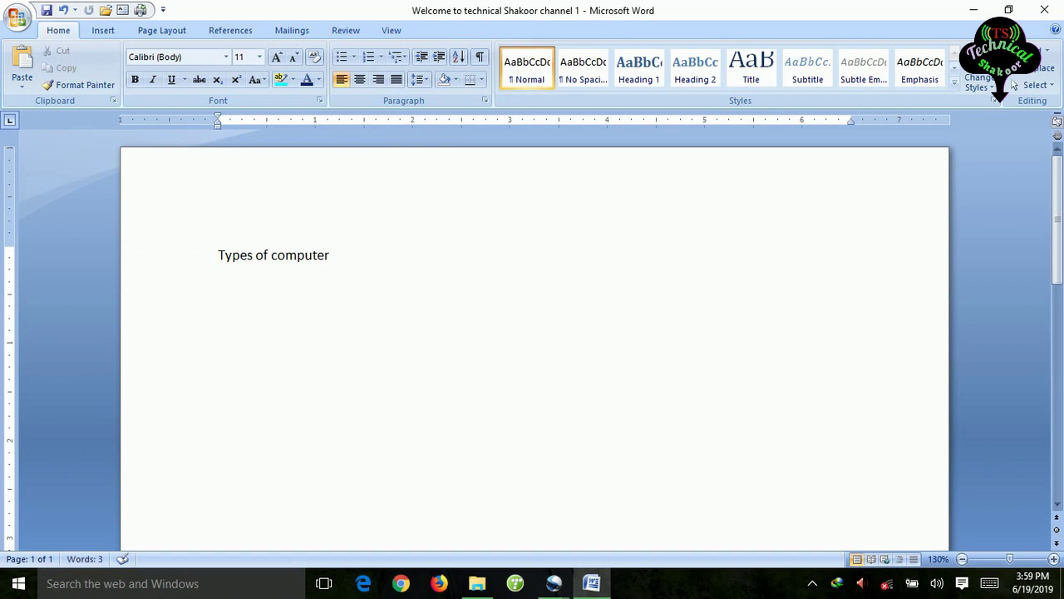
click(353, 57)
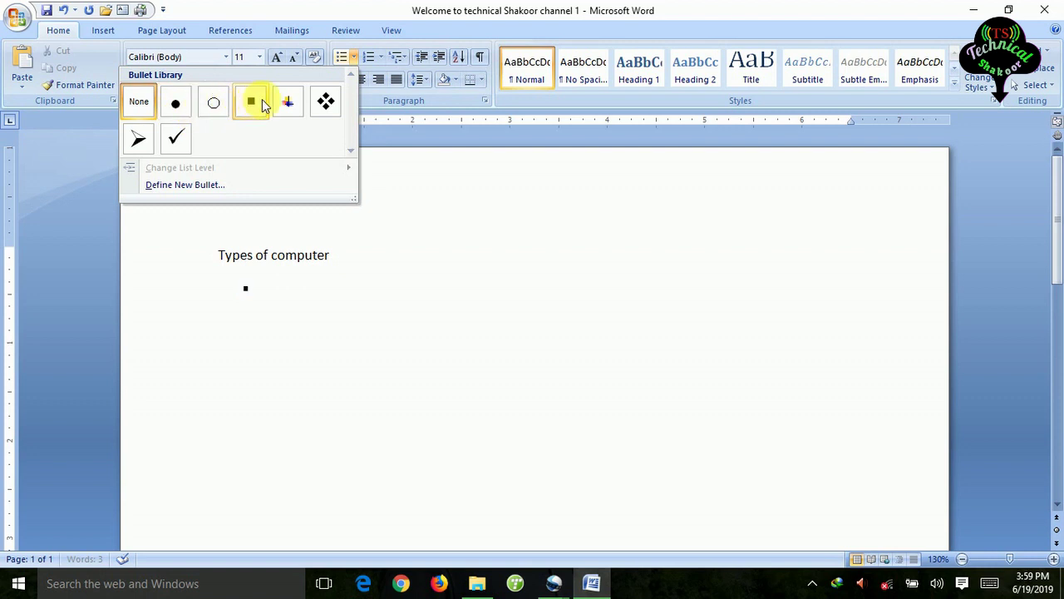
click(213, 104)
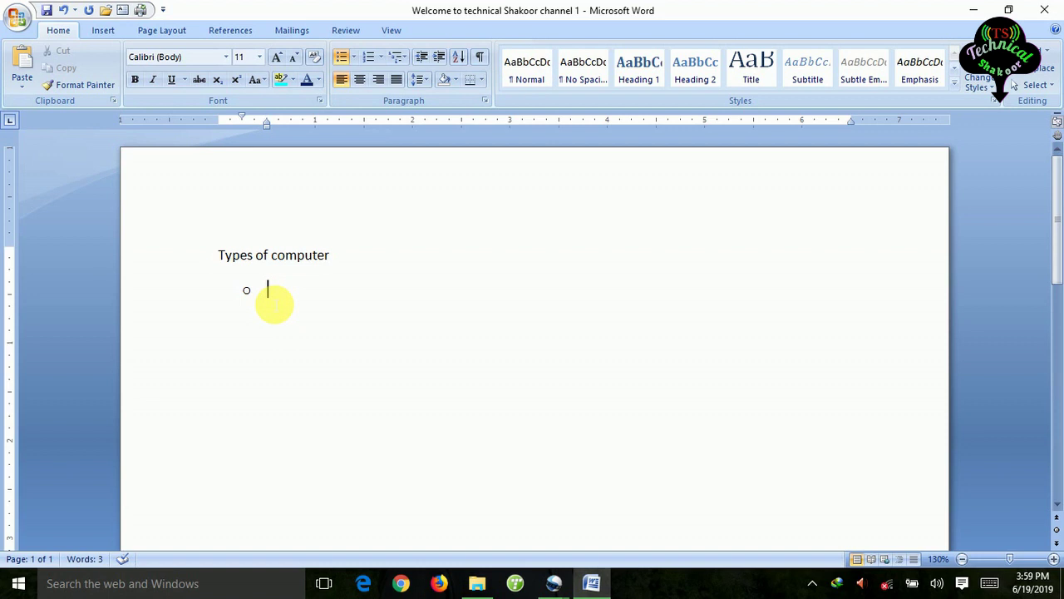
text(There are)
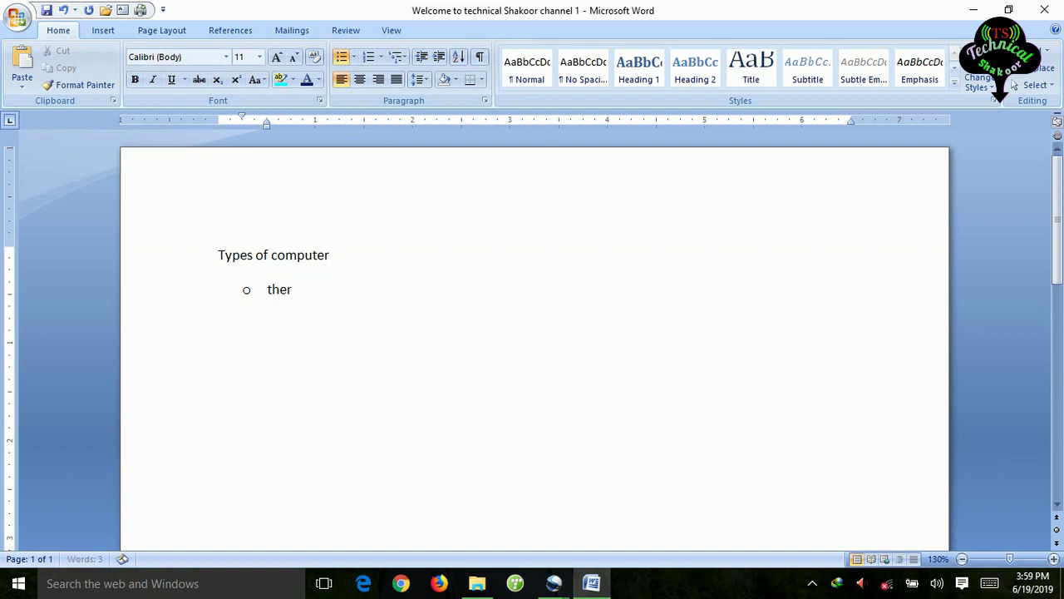
text( two)
key(BackSpace)
text(wo main compo)
key(BackSpace)
key(BackSpace)
key(BackSpace)
key(BackSpace)
key(BackSpace)
key(BackSpace)
key(BackSpace)
key(BackSpace)
key(BackSpace)
key(BackSpace)
key(BackSpace)
key(BackSpace)
key(BackSpace)
key(BackSpace)
key(BackSpace)
key(BackSpace)
key(BackSpace)
key(BackSpace)
key(BackSpace)
key(BackSpace)
key(BackSpace)
key(BackSpace)
text(ere are t)
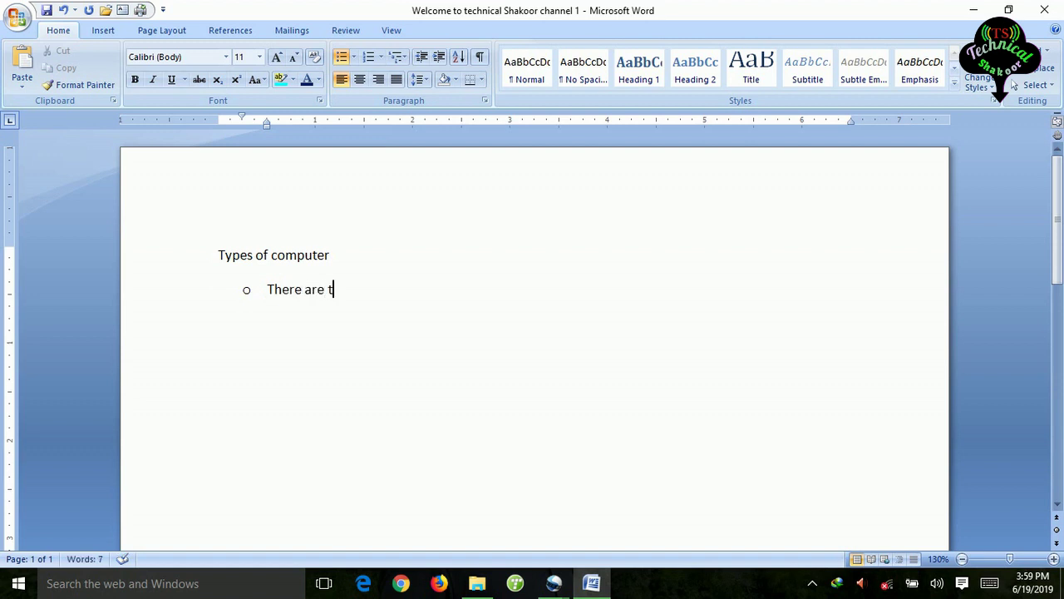
text(hree types o)
key(BackSpace)
key(BackSpace)
key(BackSpace)
key(BackSpace)
key(BackSpace)
key(BackSpace)
key(BackSpace)
key(BackSpace)
key(BackSpace)
key(BackSpace)
key(BackSpace)
key(BackSpace)
key(BackSpace)
key(BackSpace)
key(BackSpace)
key(BackSpace)
key(BackSpace)
key(BackSpace)
key(BackSpace)
key(BackSpace)
key(BackSpace)
key(BackSpace)
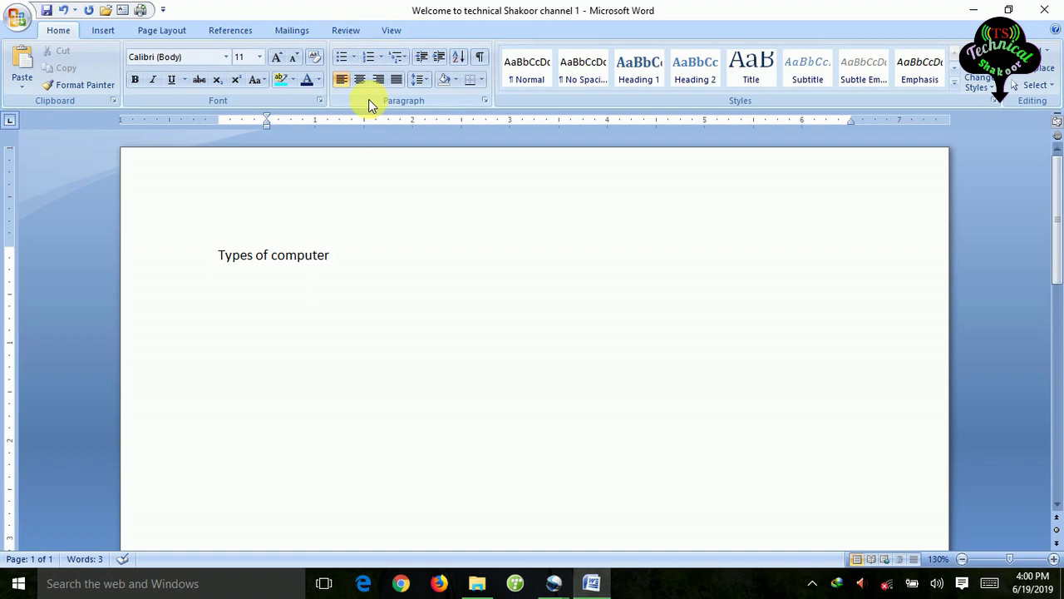
Start a solid round bulleted list under the heading line with the item "there are three types of computer".
click(354, 58)
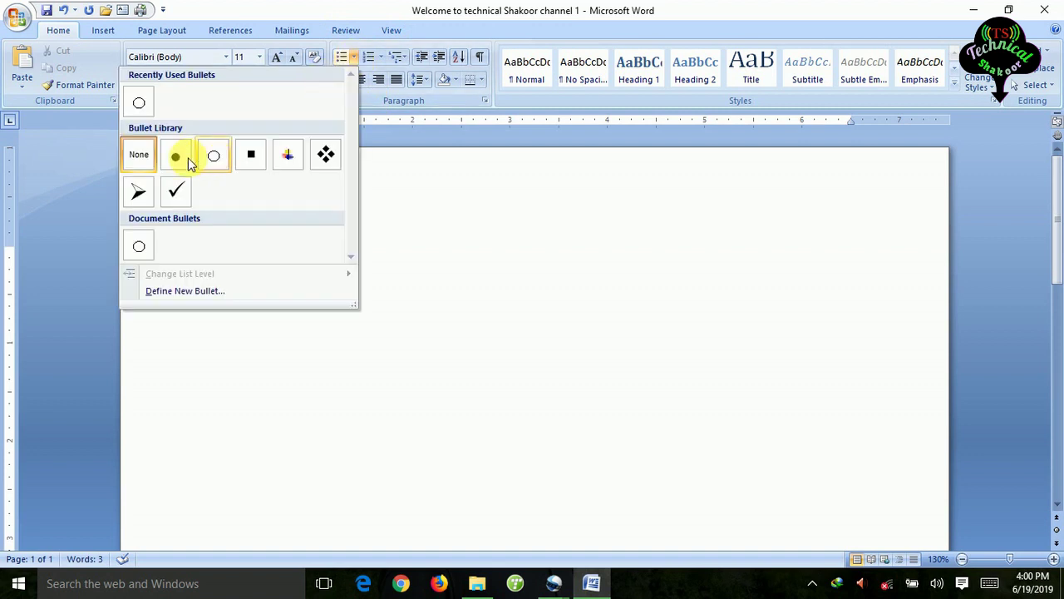
click(181, 160)
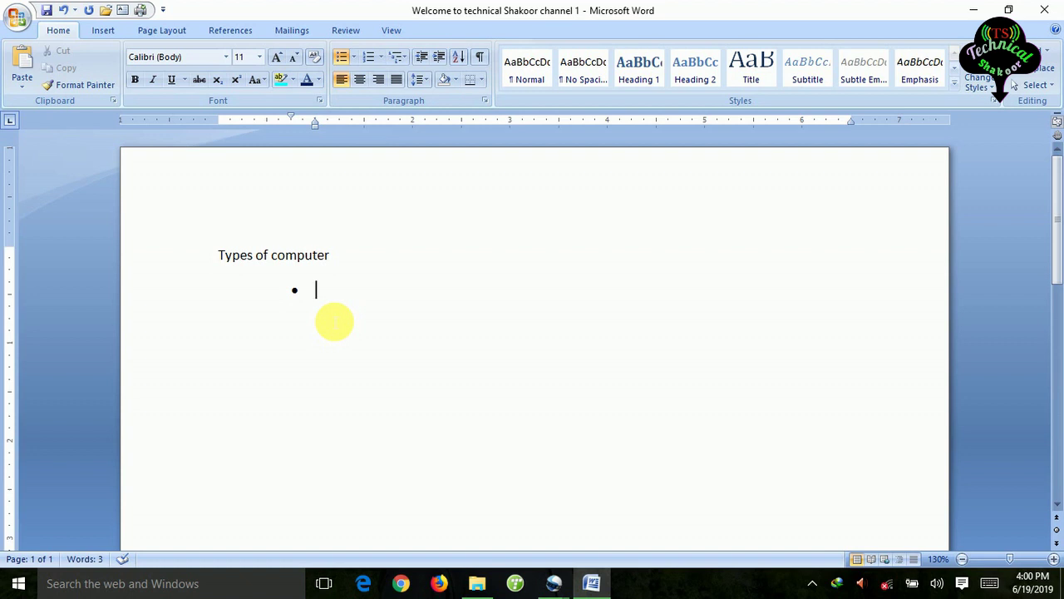
text(there are a)
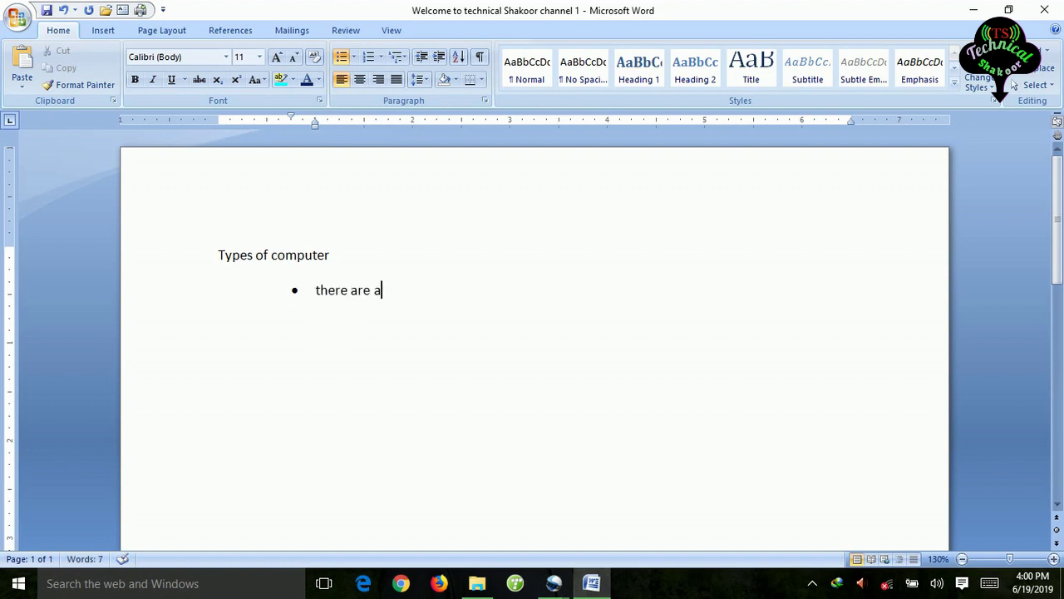
key(BackSpace)
text(three types of computer)
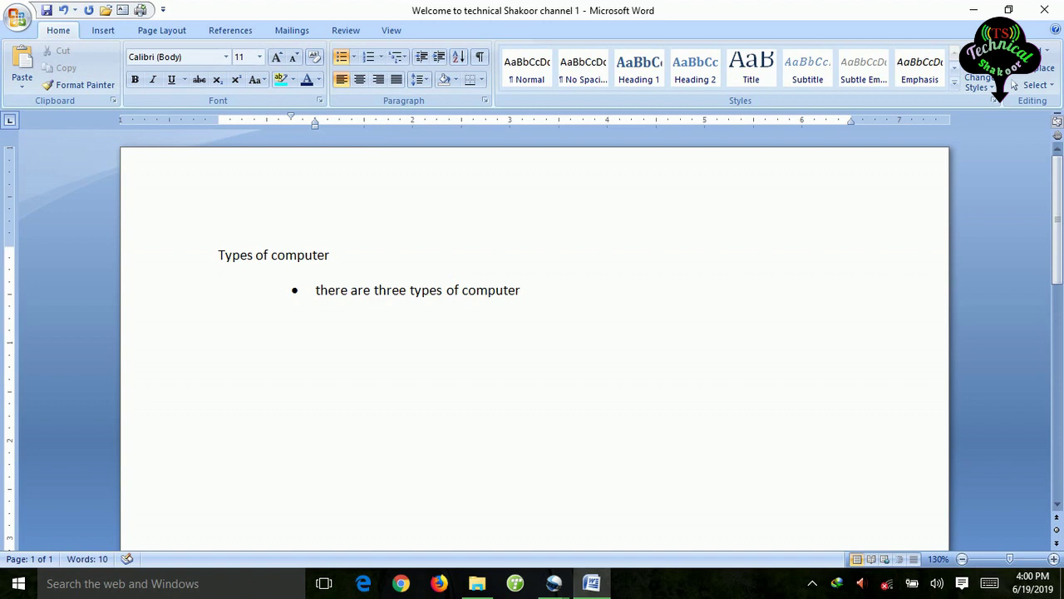
Add two more bullets reading "there are two types" and "there are one types".
key(Return)
text(there are two types)
key(Return)
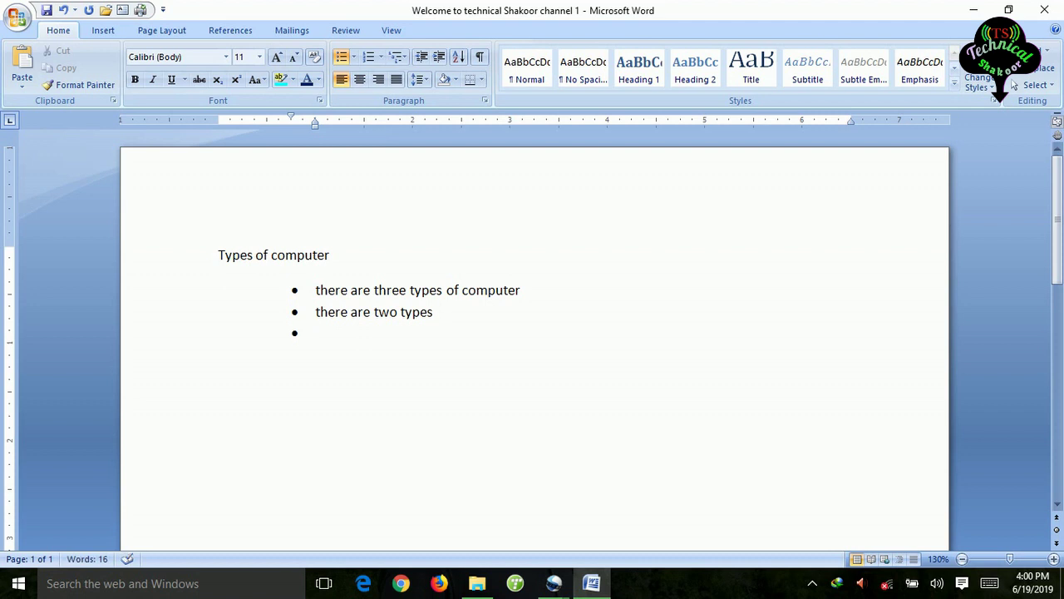
text(there are one types)
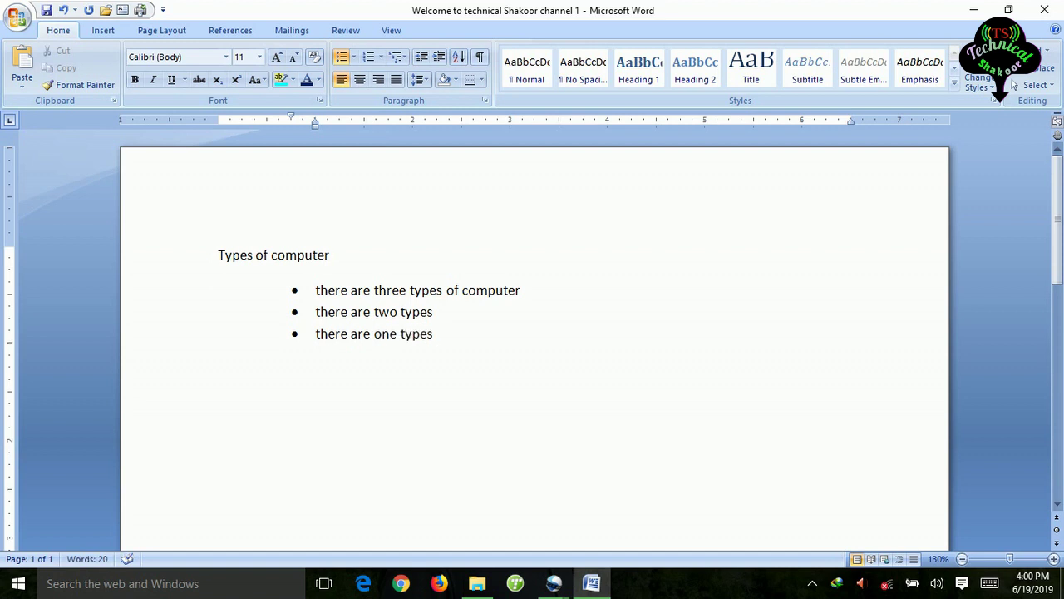
Add second-level bullets "there are this further divided into two types ." and "one types \" beneath the third bullet.
key(Return)
key(Tab)
text(there are )
text(this)
text( further )
text(dici)
key(BackSpace)
key(BackSpace)
text(vided into two)
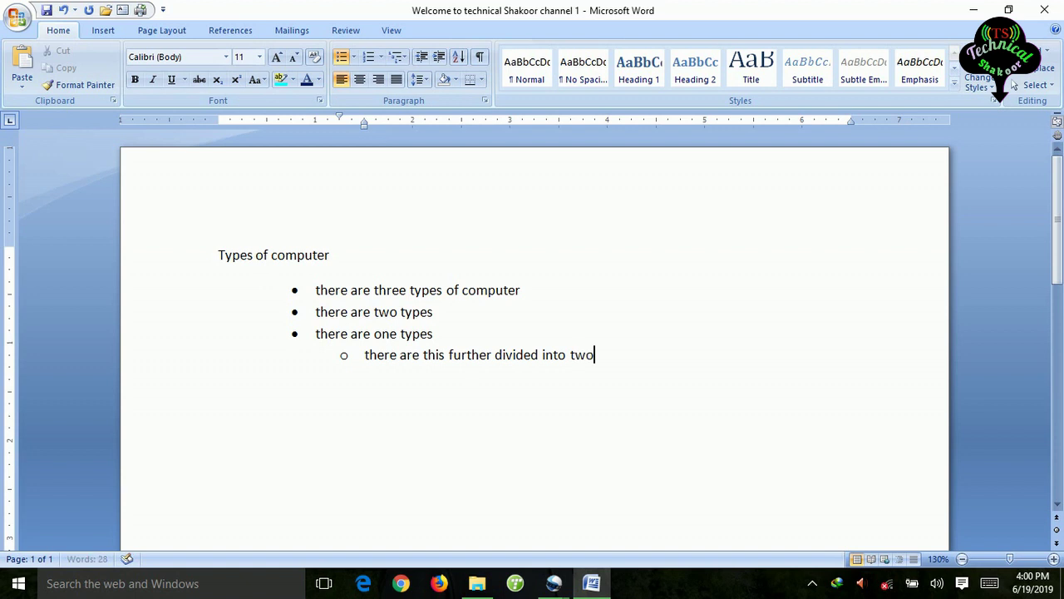
text( types .)
key(Return)
text(k)
key(BackSpace)
text(one)
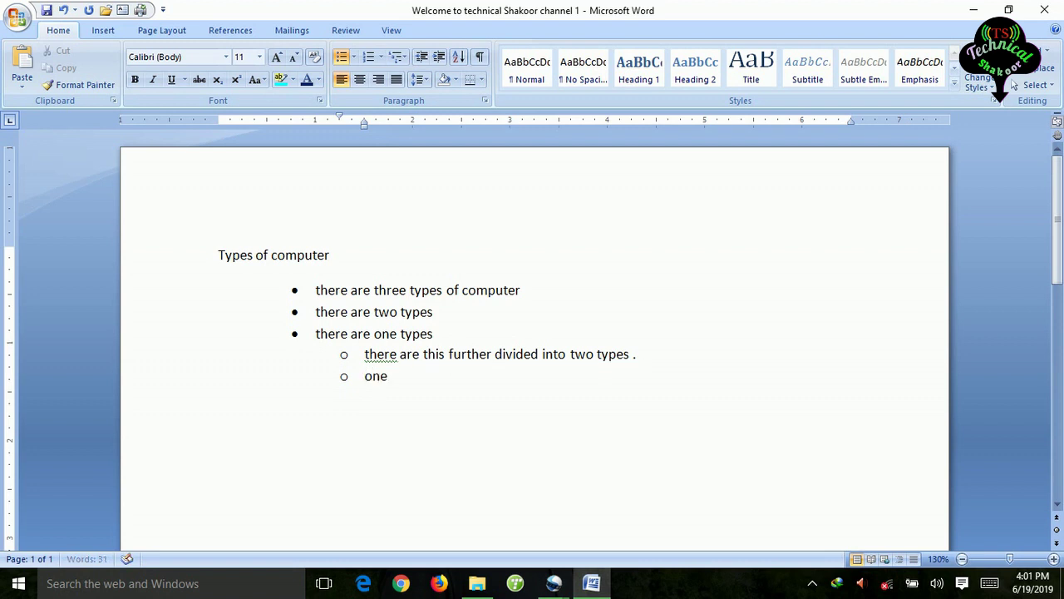
text( types \)
Add third-level items "one", "two" and "three" under "one types \" and change their bullets to 1. 2. 3. numbering.
key(Return)
key(Tab)
text(one)
key(Return)
text(two \)
key(BackSpace)
key(BackSpace)
key(Return)
text(three)
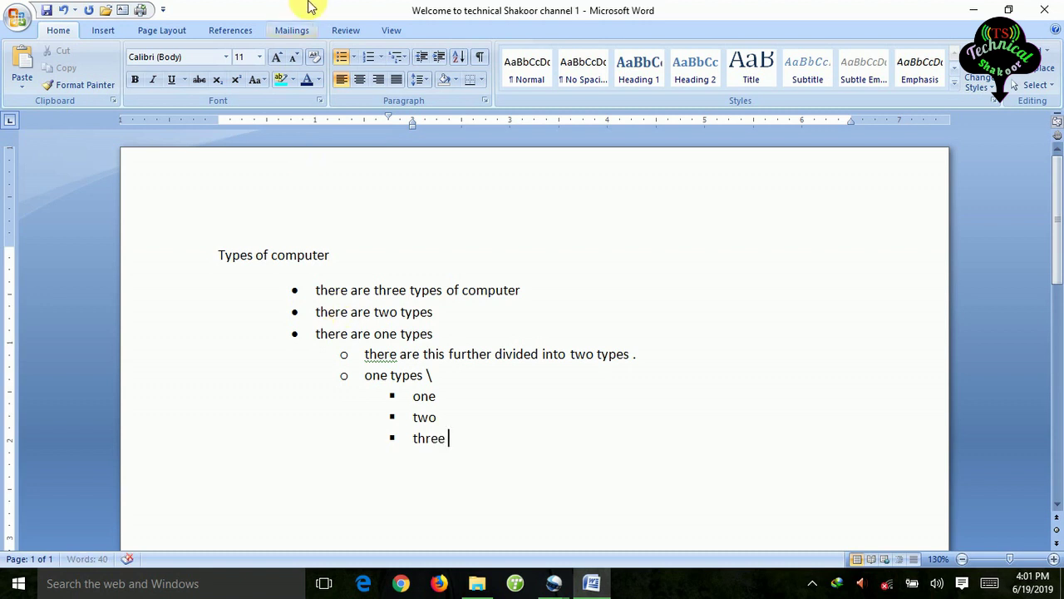
click(382, 60)
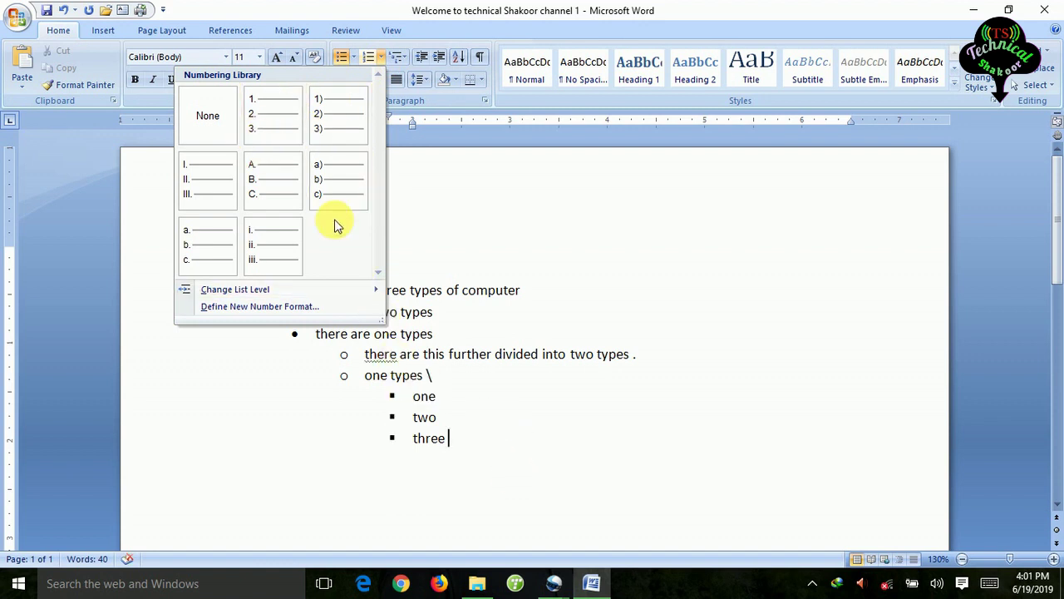
click(269, 114)
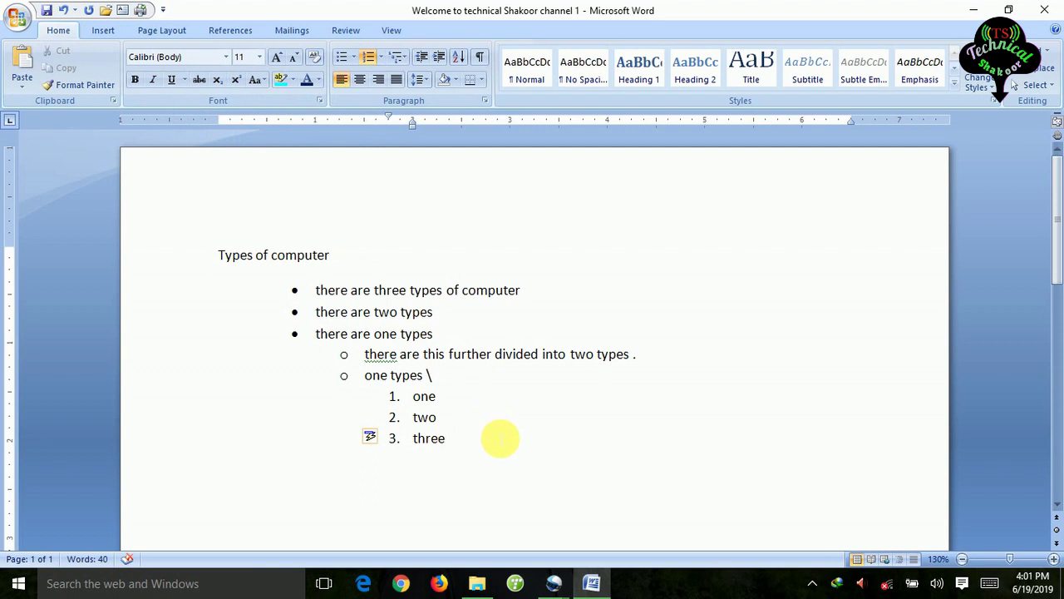
Replace all the document's text with the word "One" and number that line in the 1. 2. 3. format.
drag(612, 518, 182, 213)
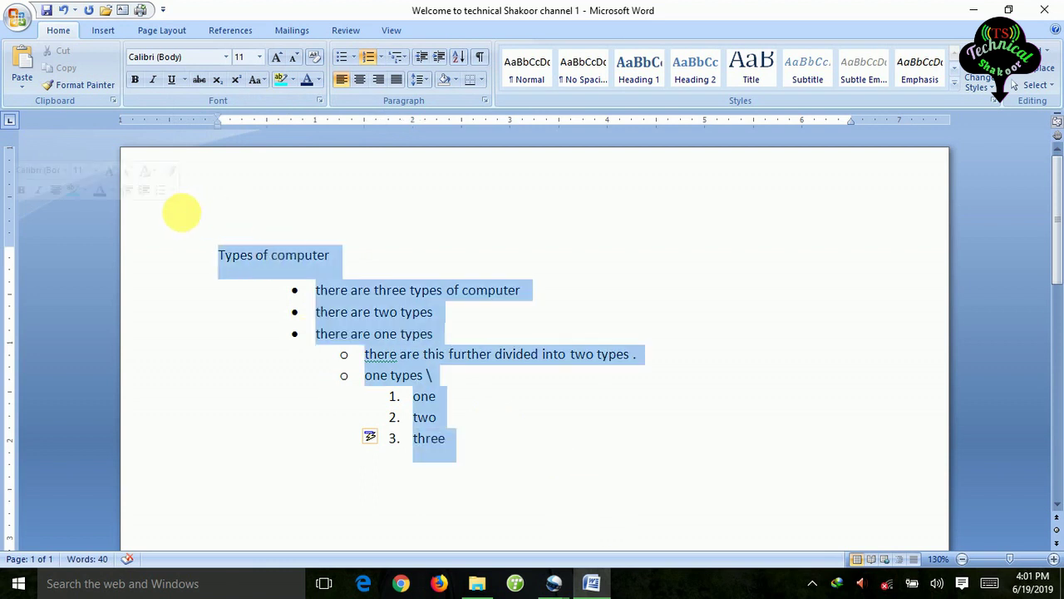
key(Delete)
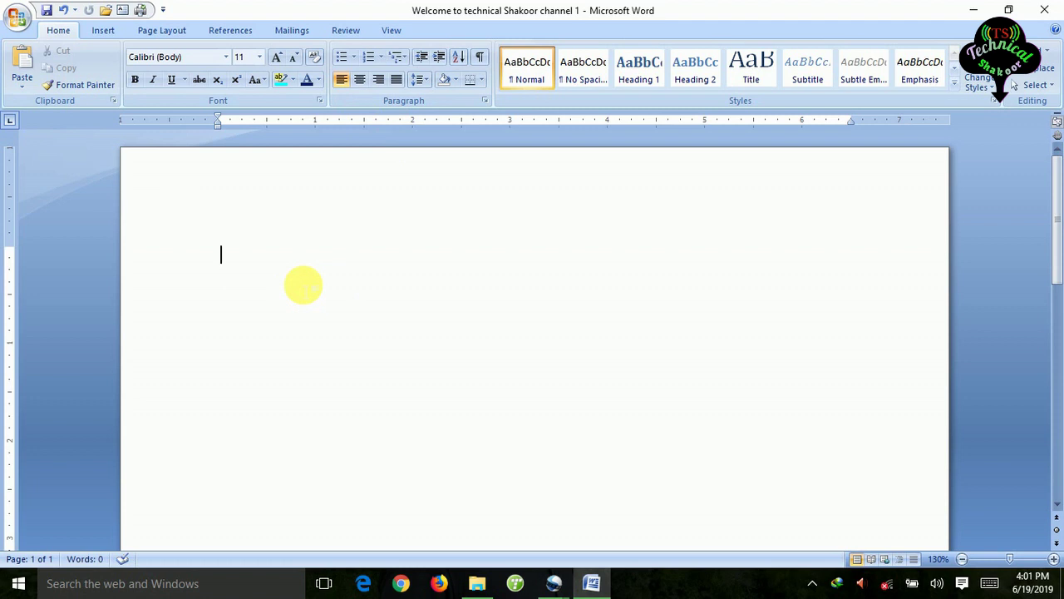
text(One)
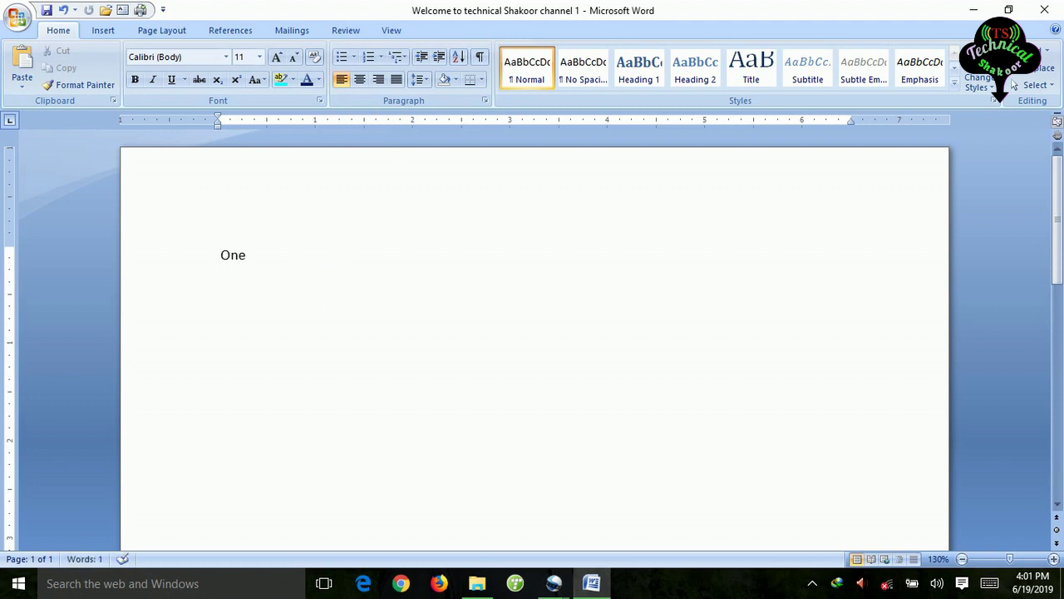
click(220, 257)
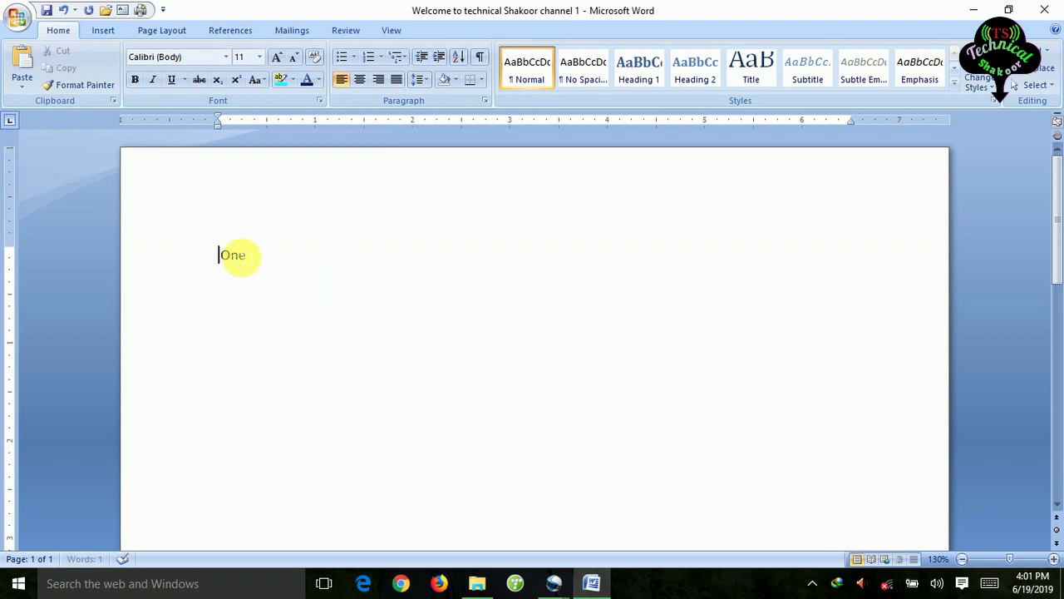
click(380, 57)
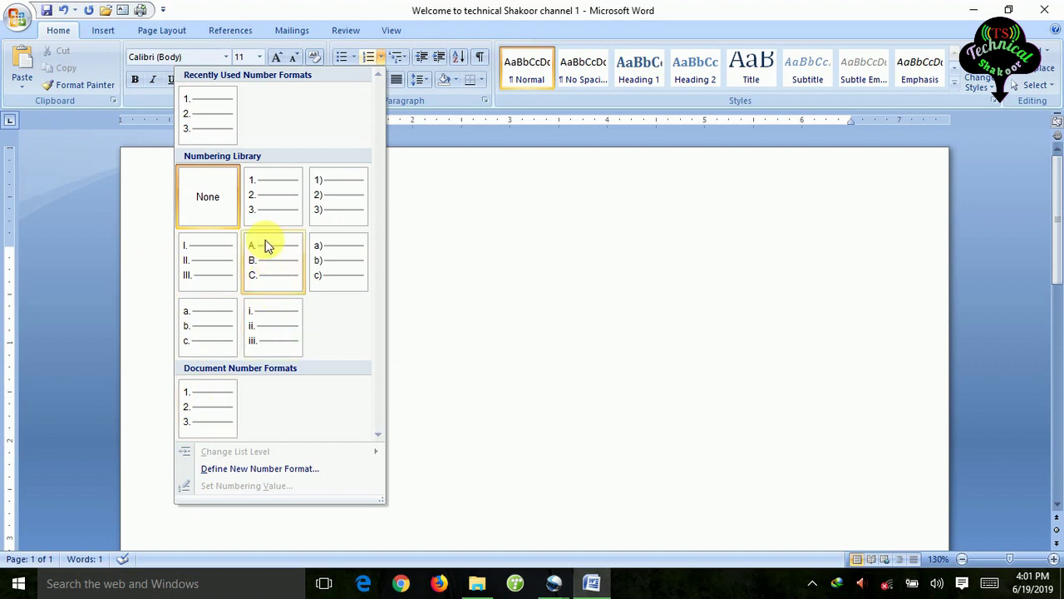
click(275, 206)
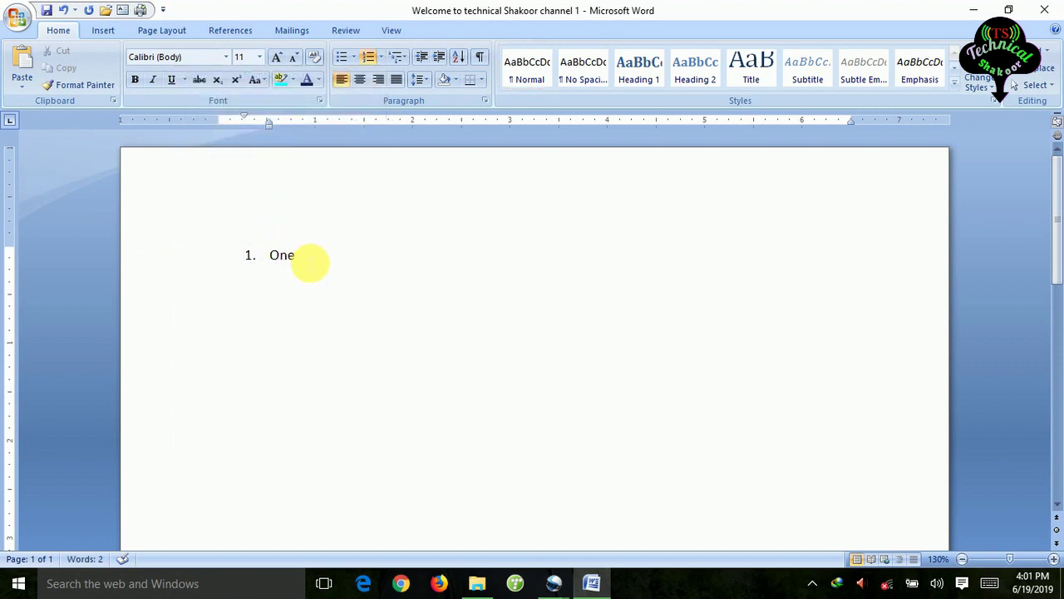
Continue the numbered list with the items "Two", "Three", "Four" and "Five".
key(Return)
text(Two)
key(Return)
text(three)
key(Return)
text(four)
key(Return)
text(fi)
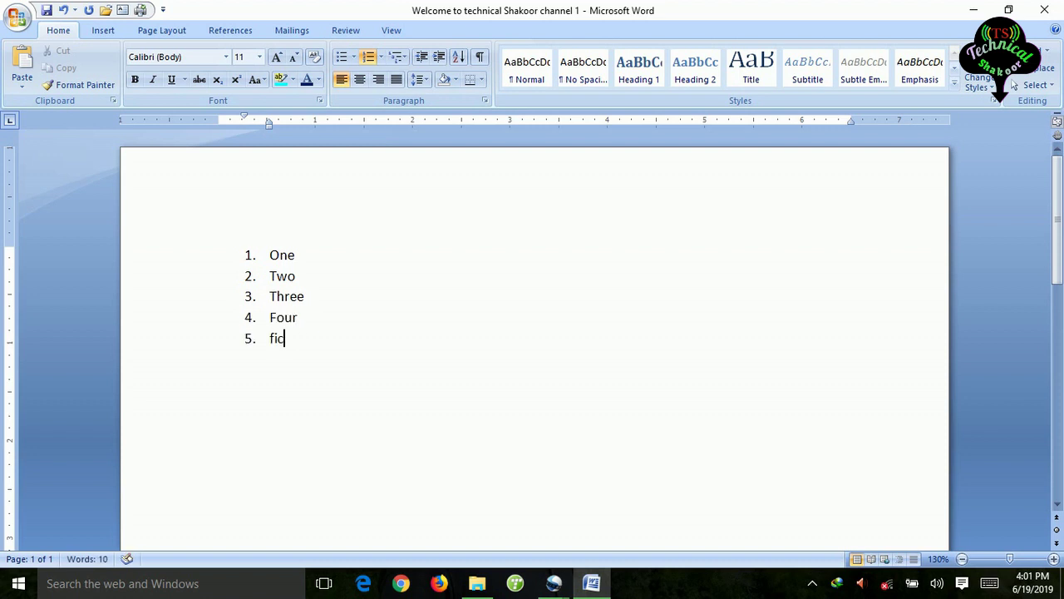
text(ve)
Add second-level items "One" and "Two" beneath "Five".
key(Return)
key(Tab)
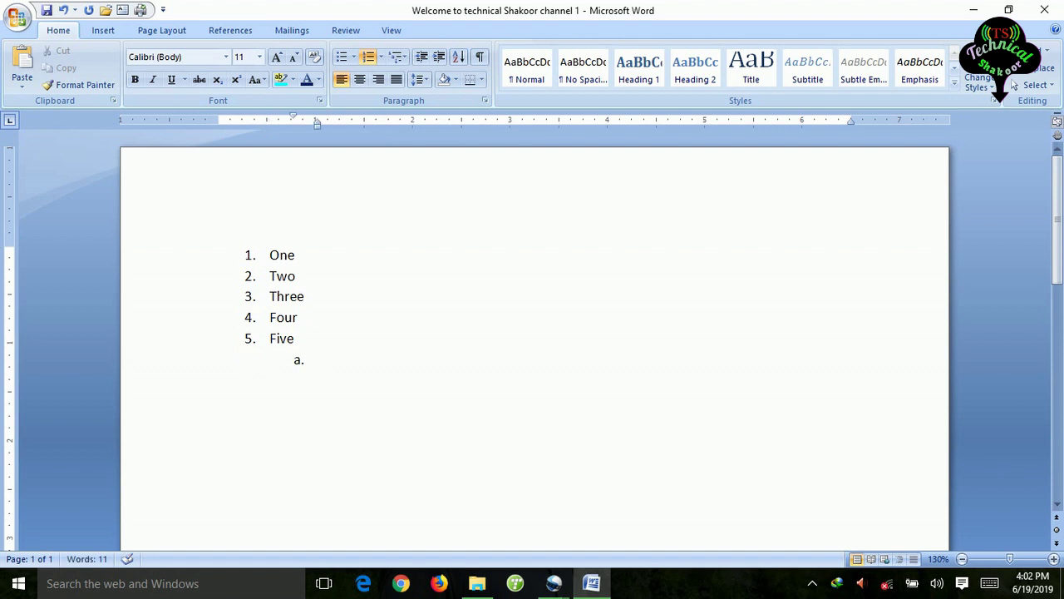
text(One)
key(Return)
text(Two)
Add third-level items "One", "Two" and "Three" beneath the second-level "Two".
key(Return)
key(Tab)
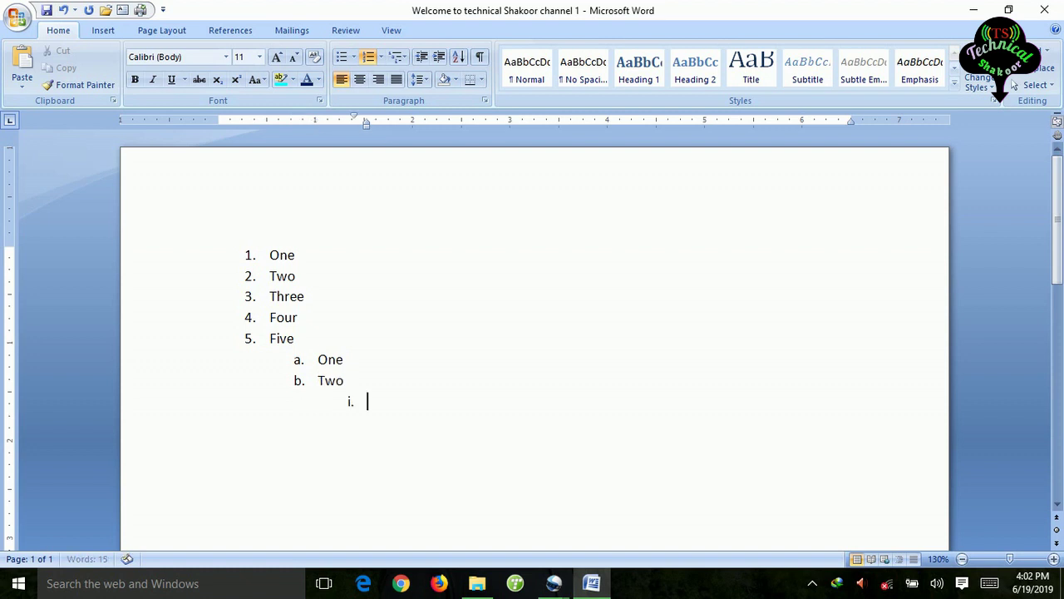
text(One)
key(Return)
text(te)
key(BackSpace)
key(BackSpace)
text(Tow)
key(BackSpace)
key(BackSpace)
text(wo)
key(Return)
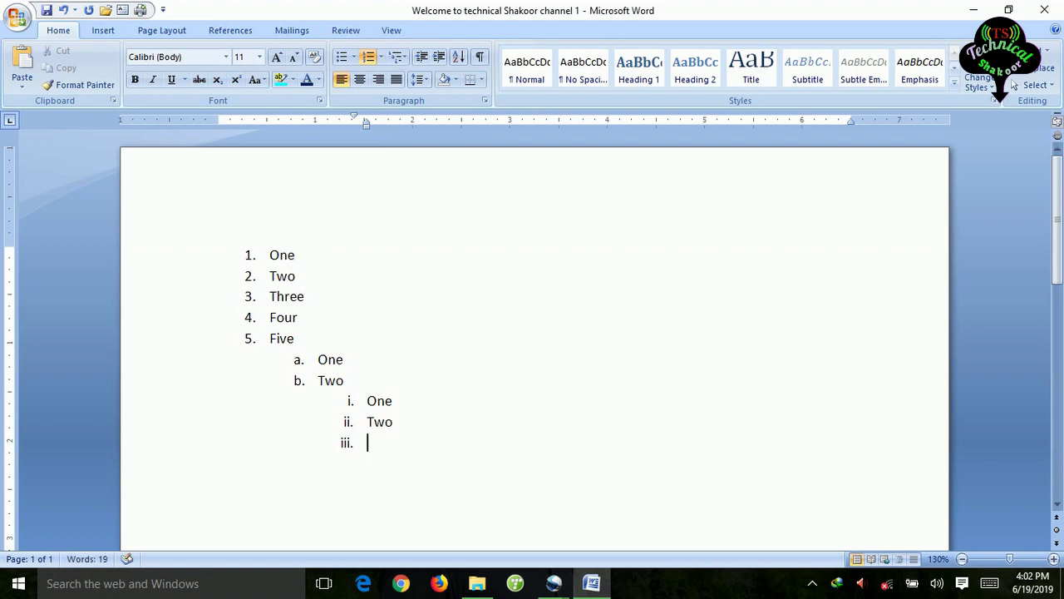
text(three)
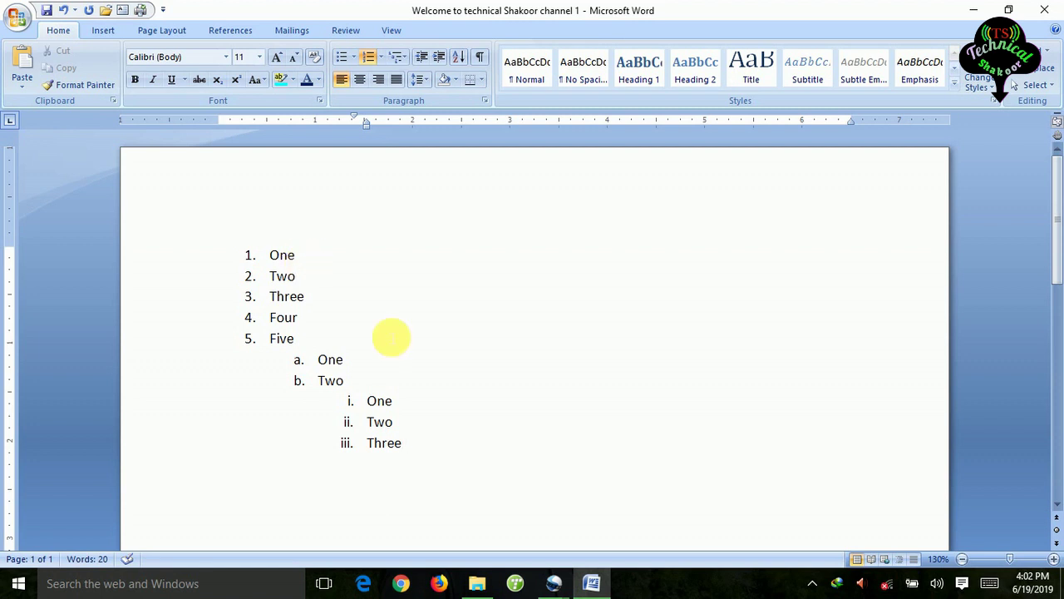
Delete the whole numbered list and start a multilevel list in the 1) a) i) style.
drag(440, 468, 221, 221)
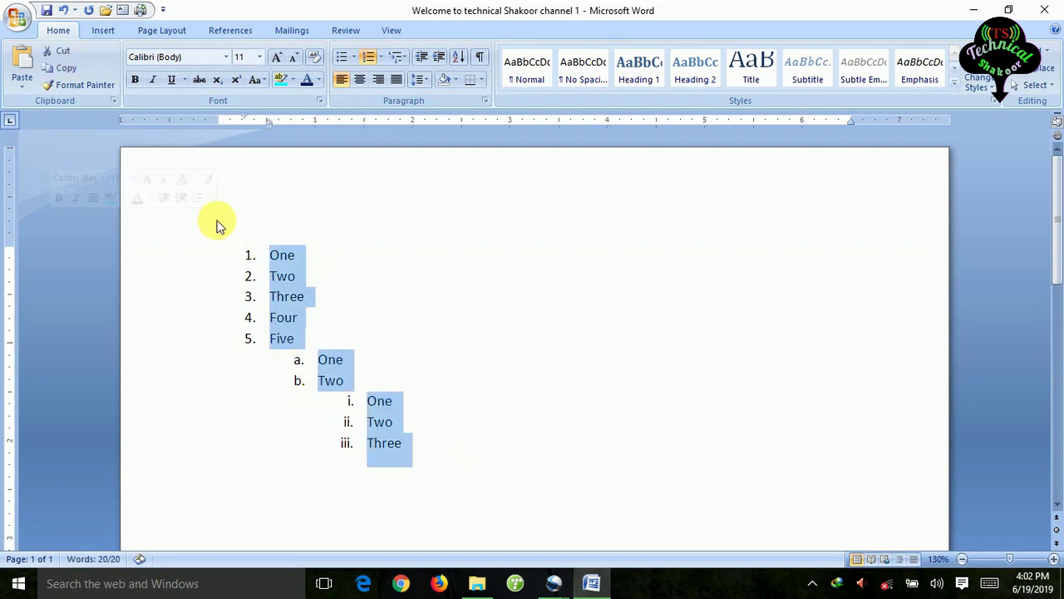
key(Delete)
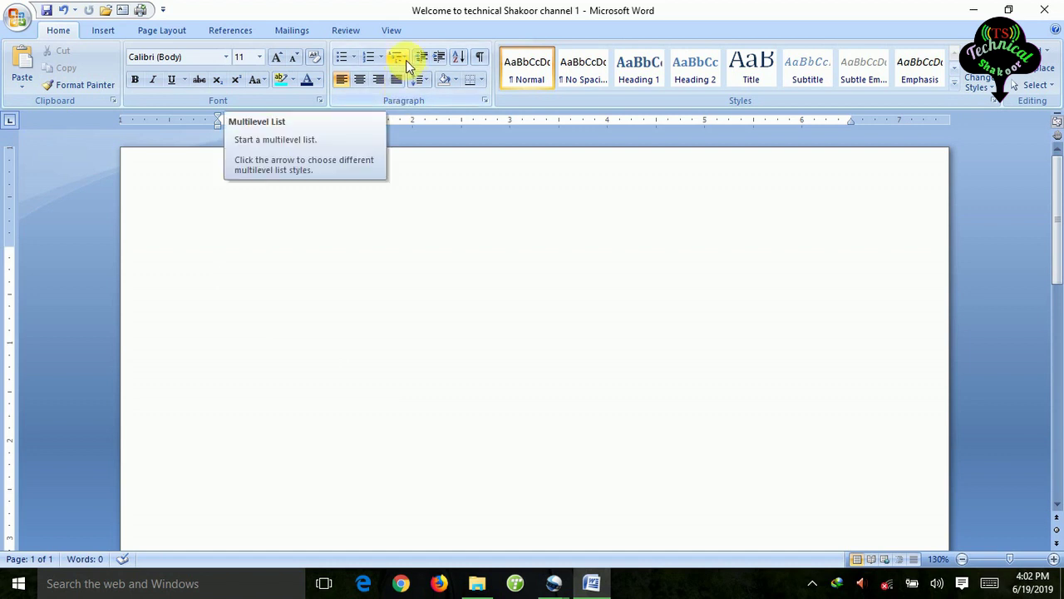
click(406, 60)
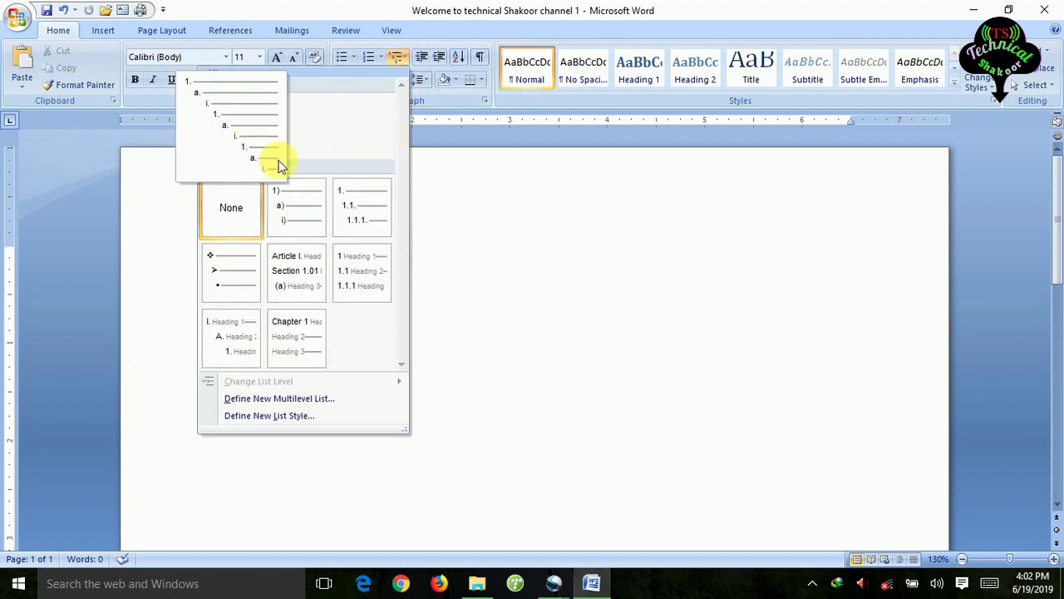
mouse_move(345, 208)
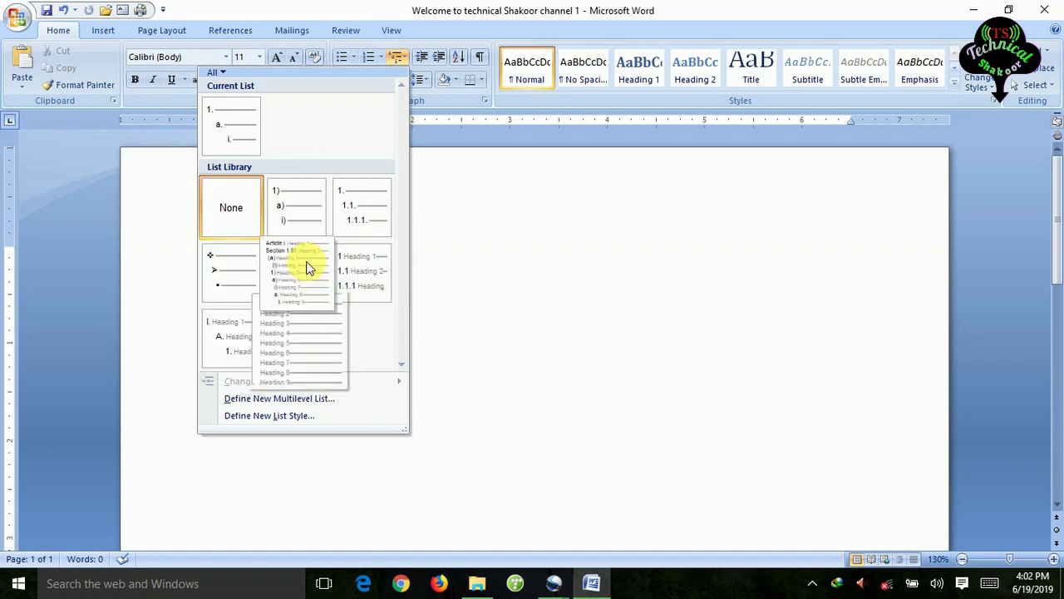
click(301, 230)
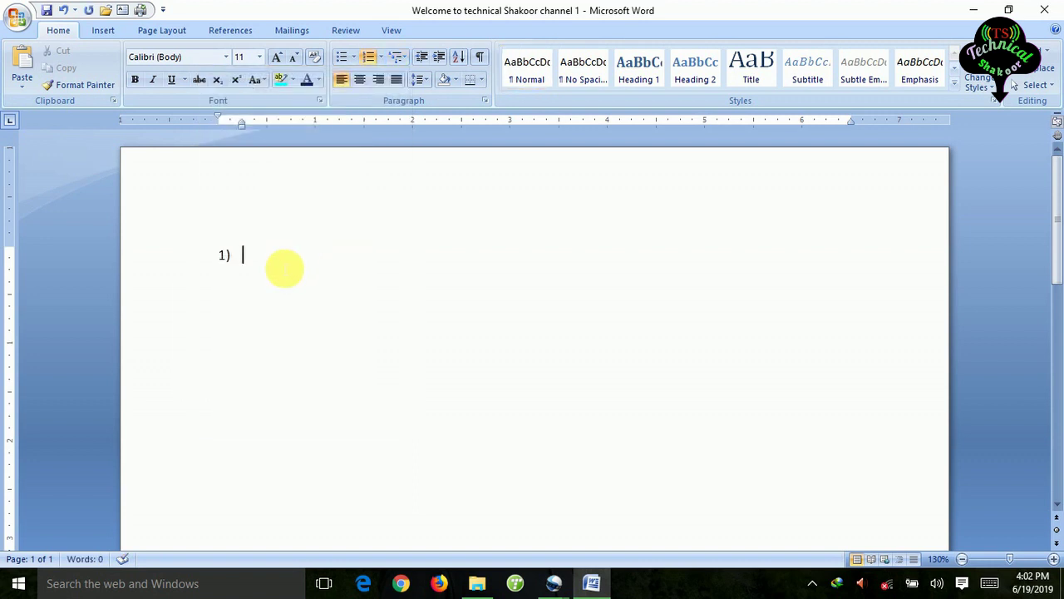
Enter top-level items "one" and "two" in the multilevel list, with a second-level item "one" beneath "two".
text(one)
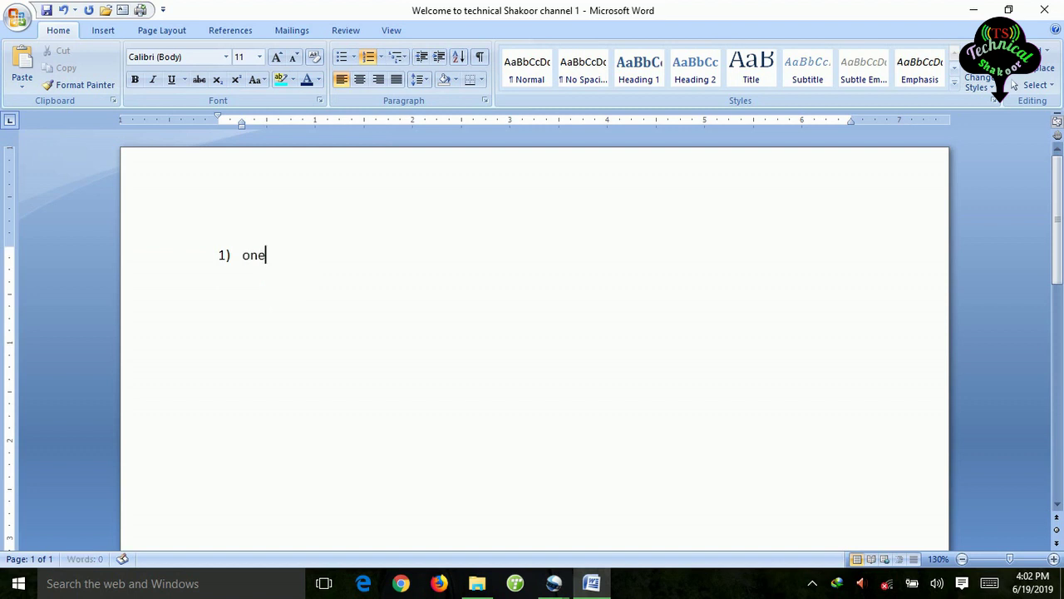
key(Return)
text(two)
key(Return)
key(Tab)
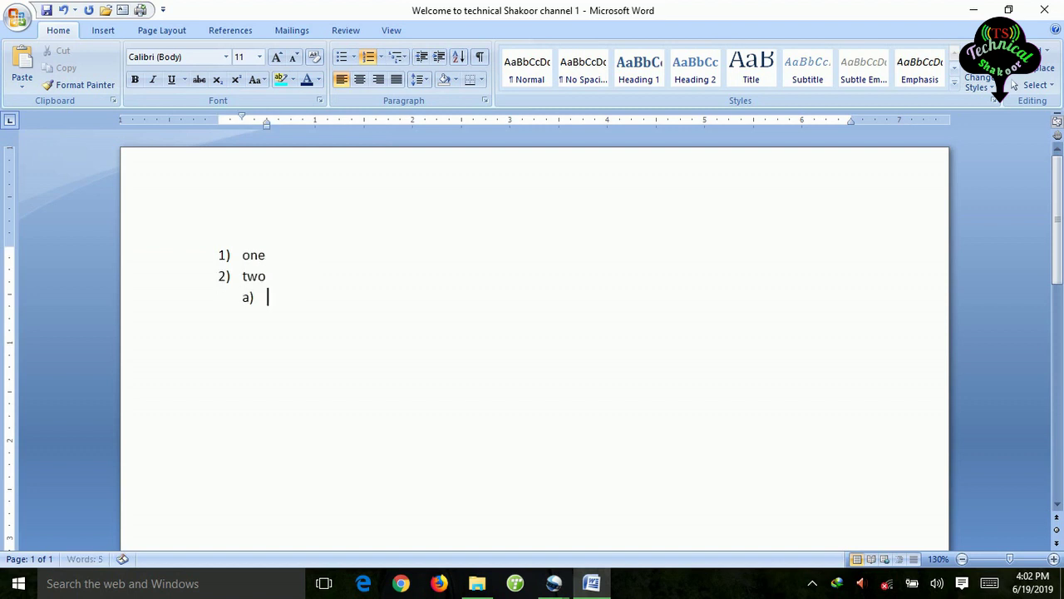
text(one)
key(Return)
Demote the empty item below the second-level "one" repeatedly to a much deeper list level.
key(Tab)
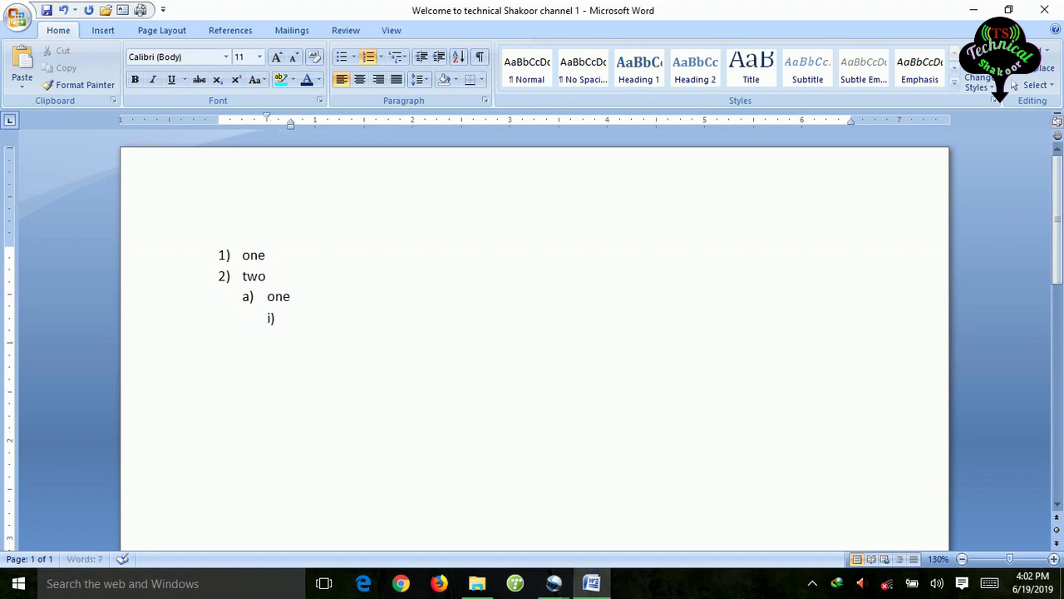
key(Tab)
key(Tab)
key(Tab)
key(Tab)
key(Tab)
Delete the whole multilevel list, including the leftover empty numbered item.
drag(301, 297, 214, 257)
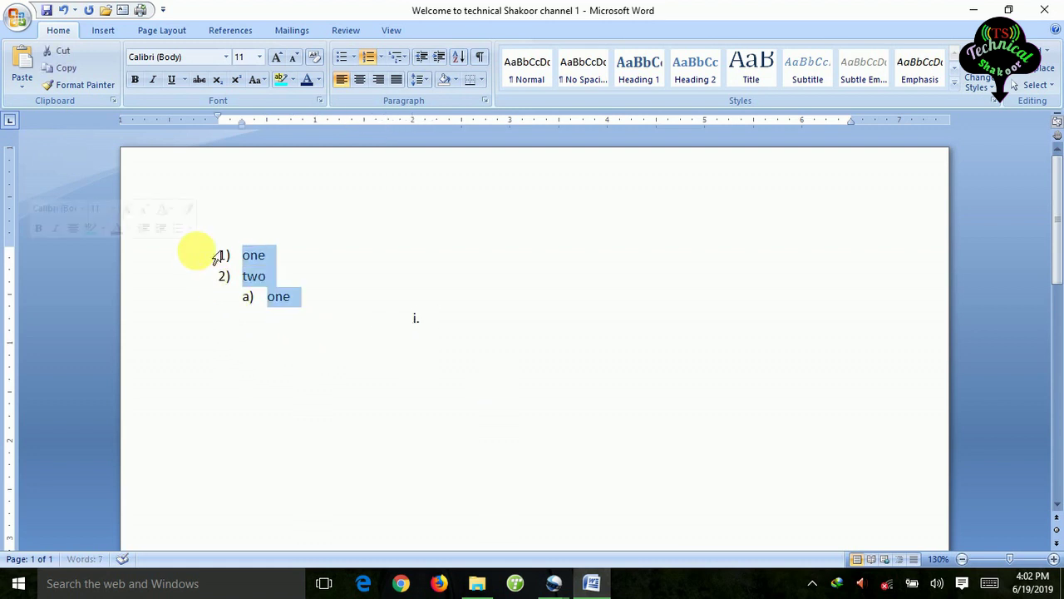
key(Delete)
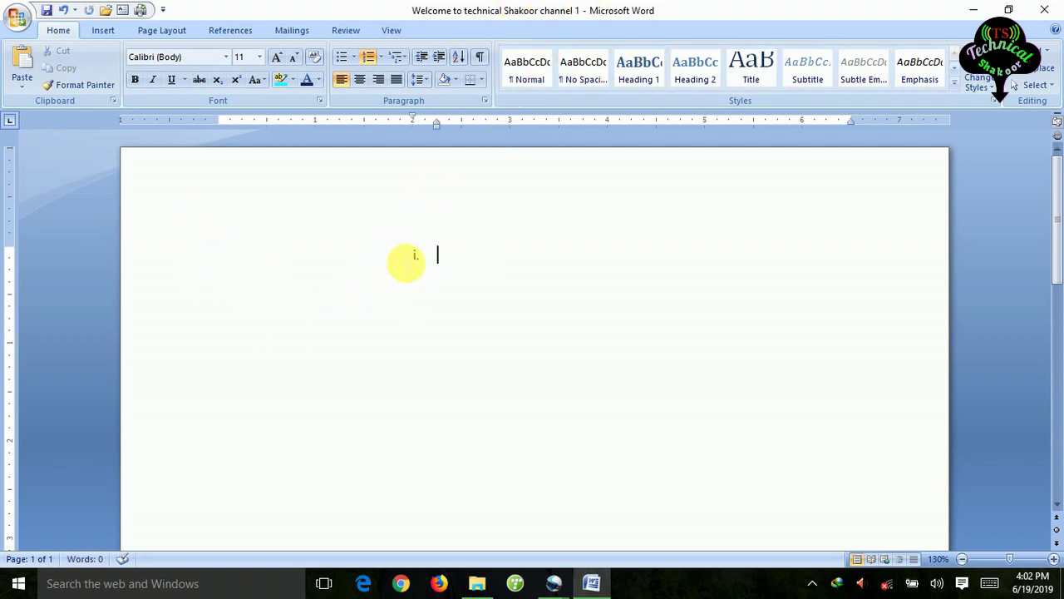
right_click(423, 263)
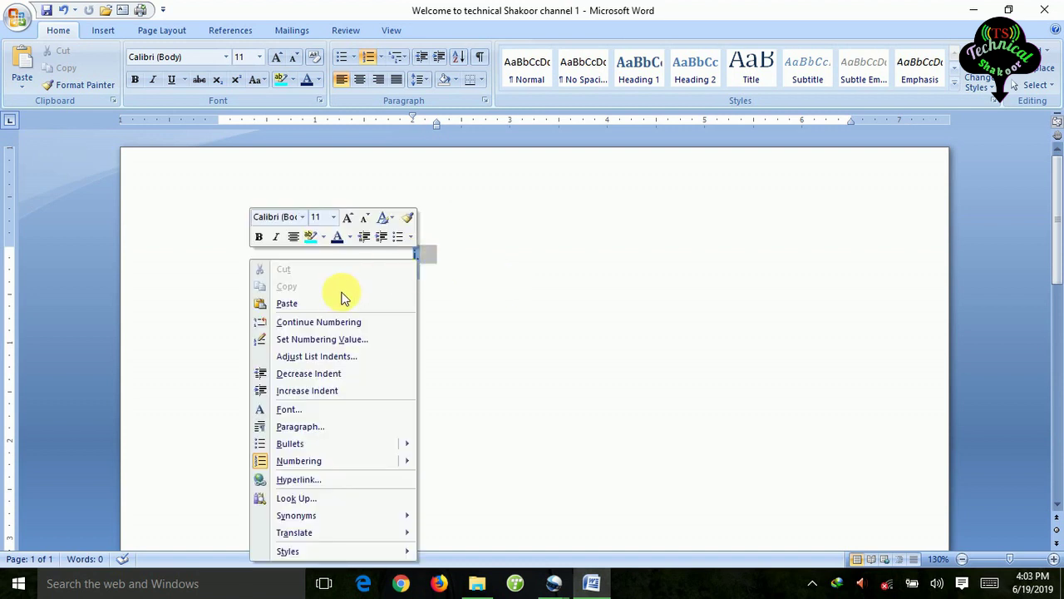
click(453, 284)
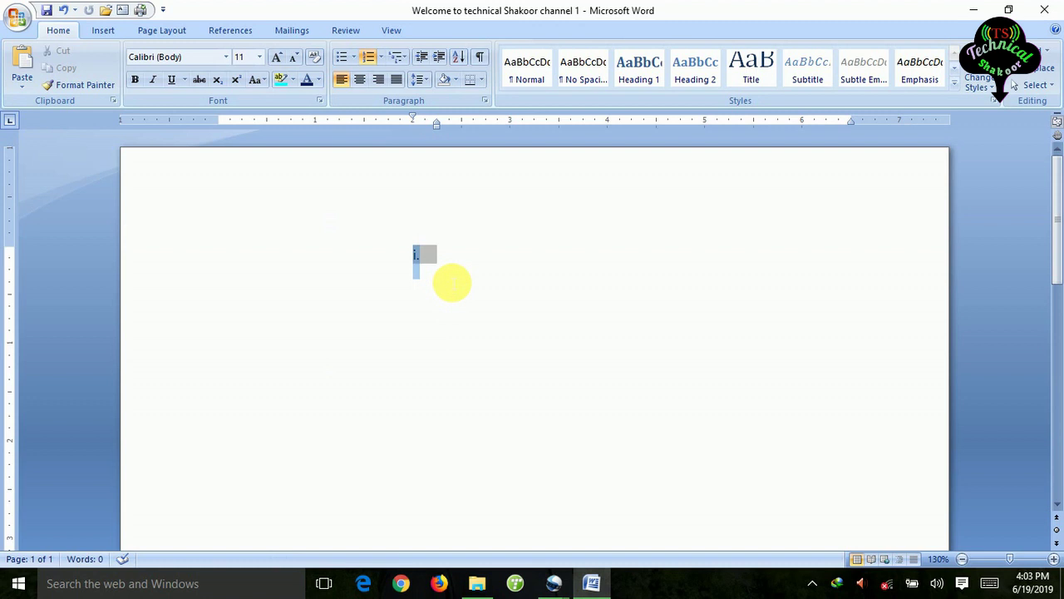
double_click(451, 282)
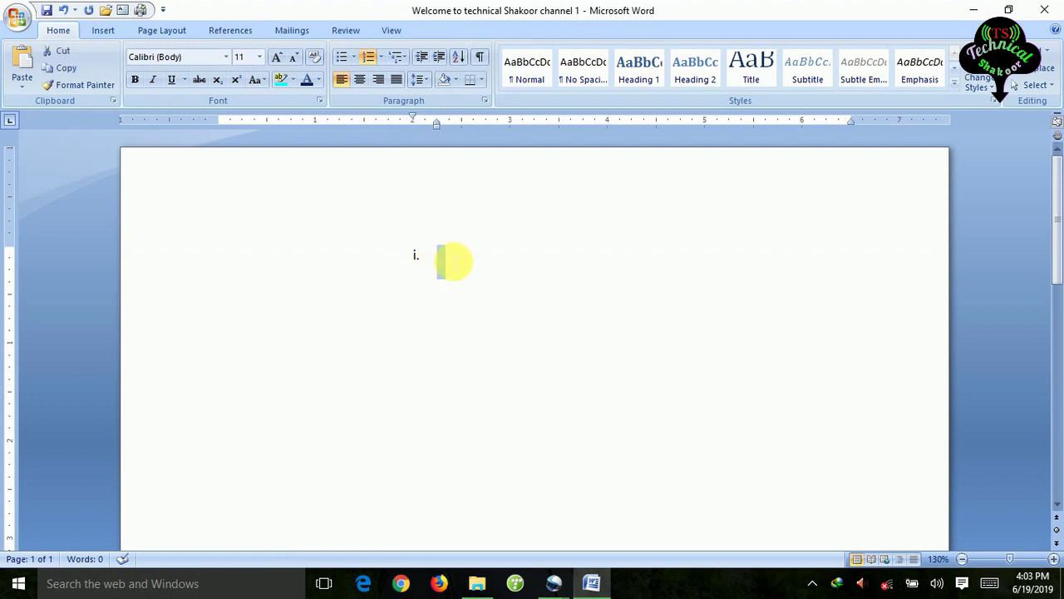
key(BackSpace)
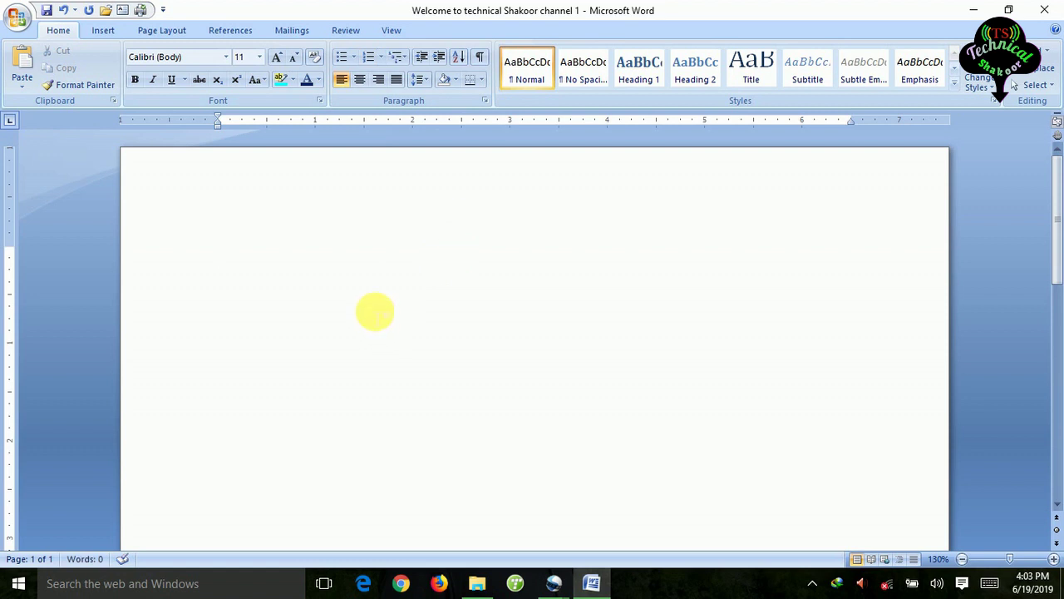
Enter the heading line "Thirsty crow :" on the empty page.
text(thirstuy)
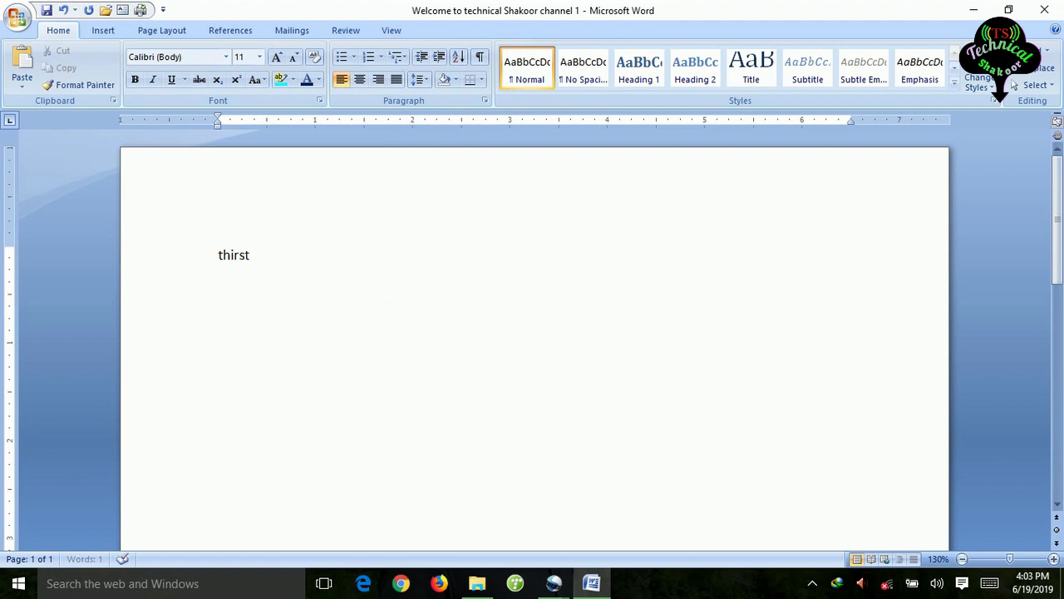
key(BackSpace)
key(BackSpace)
text(yu)
key(BackSpace)
text(crow)
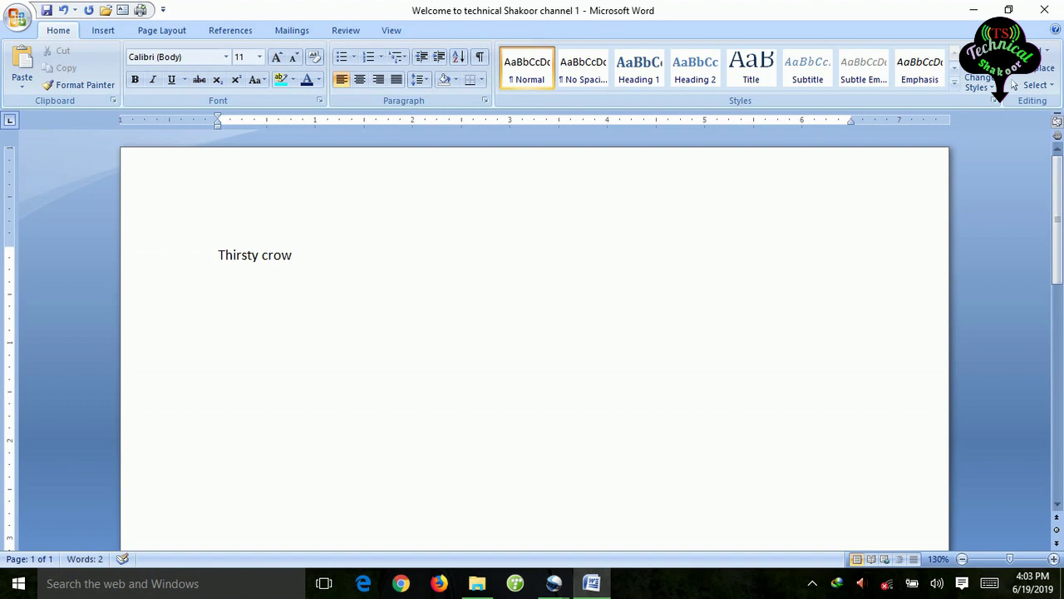
text( :)
Write the sentence "Once upon a time , there was a crow ." in a new paragraph below the heading.
text(Once )
text(upon)
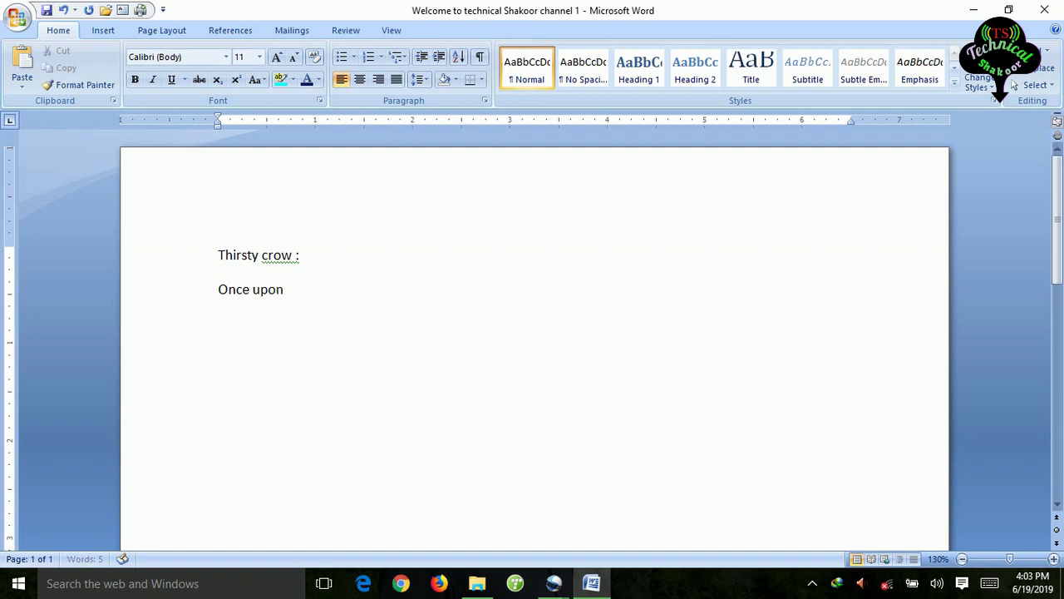
text( a timle)
key(BackSpace)
key(BackSpace)
text(e ,)
key(BackSpace)
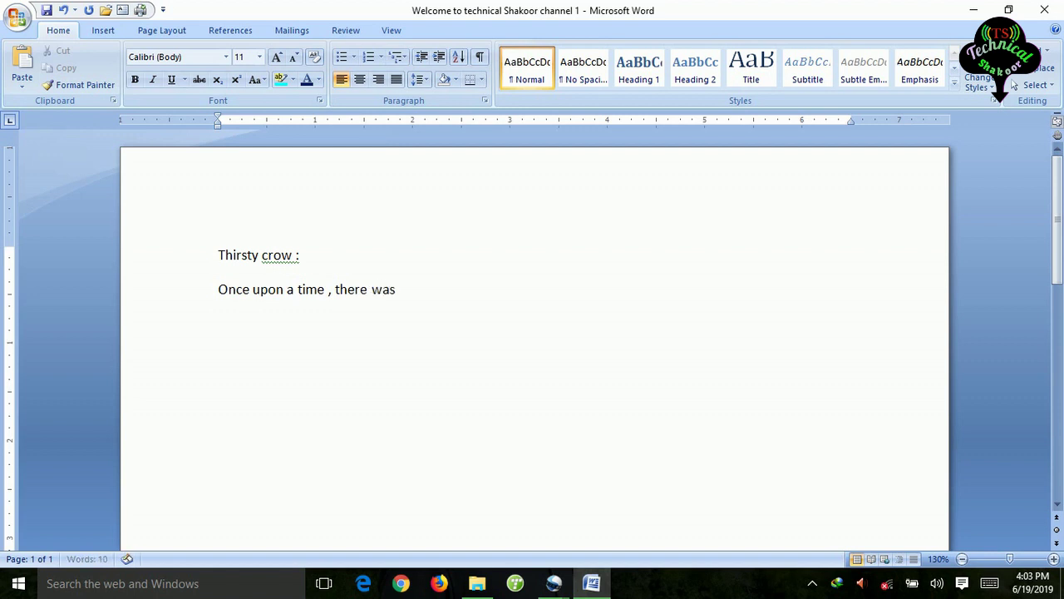
text(was a crow .)
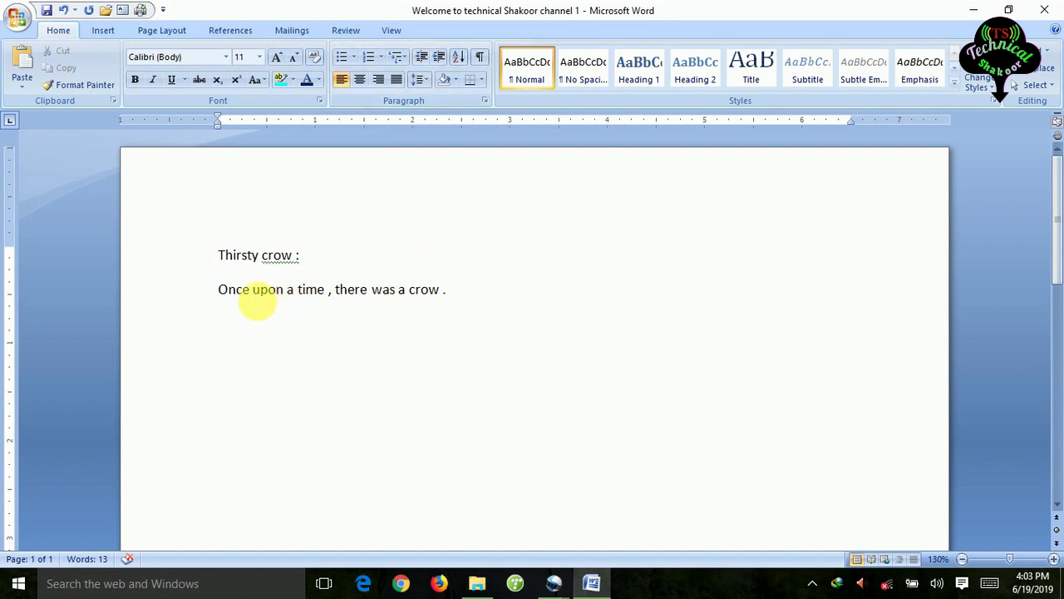
Increase the indent of both paragraphs repeatedly until they sit close to the right margin.
click(219, 291)
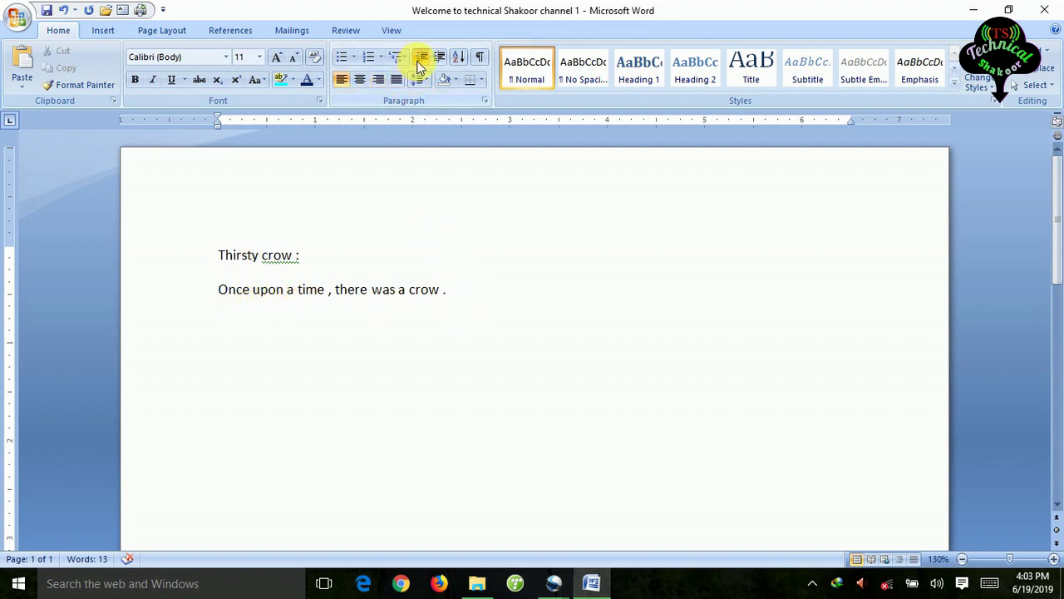
drag(455, 291, 218, 255)
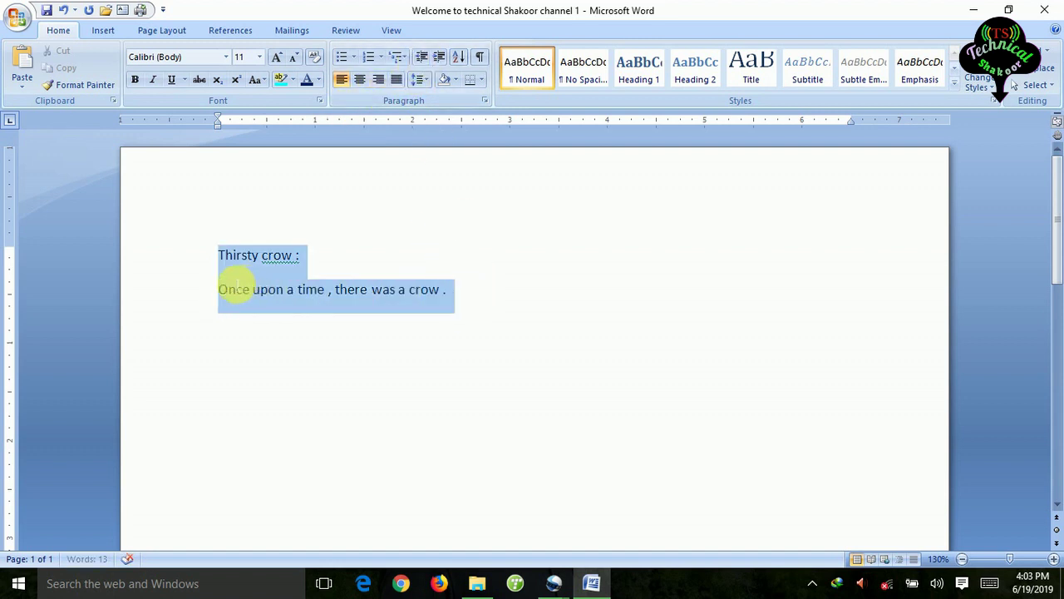
click(439, 58)
click(439, 57)
click(439, 57)
click(439, 57)
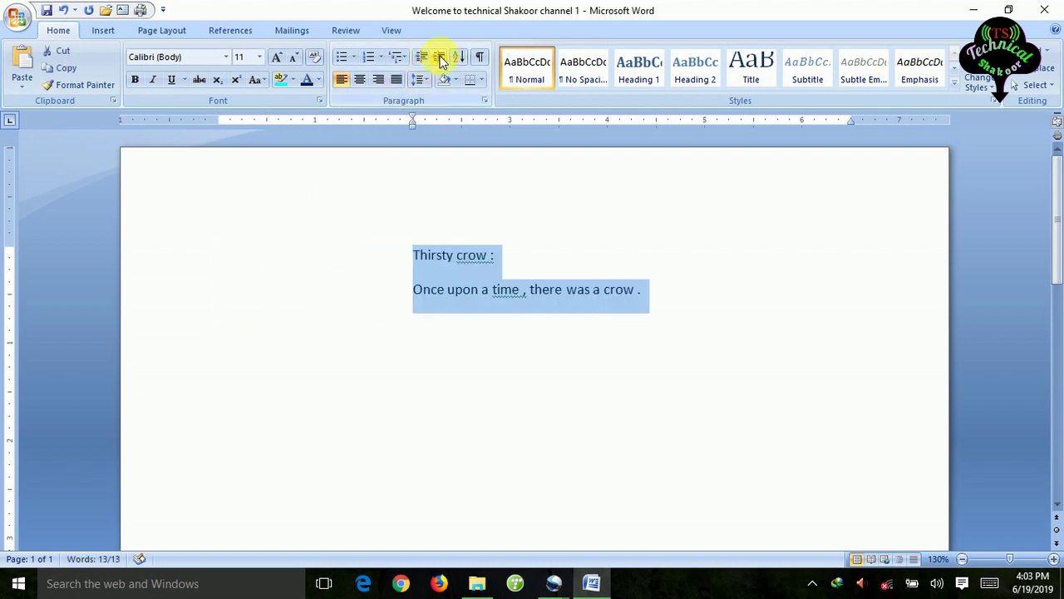
click(439, 57)
click(439, 57)
click(439, 58)
click(439, 57)
click(439, 58)
click(439, 58)
click(439, 58)
click(439, 57)
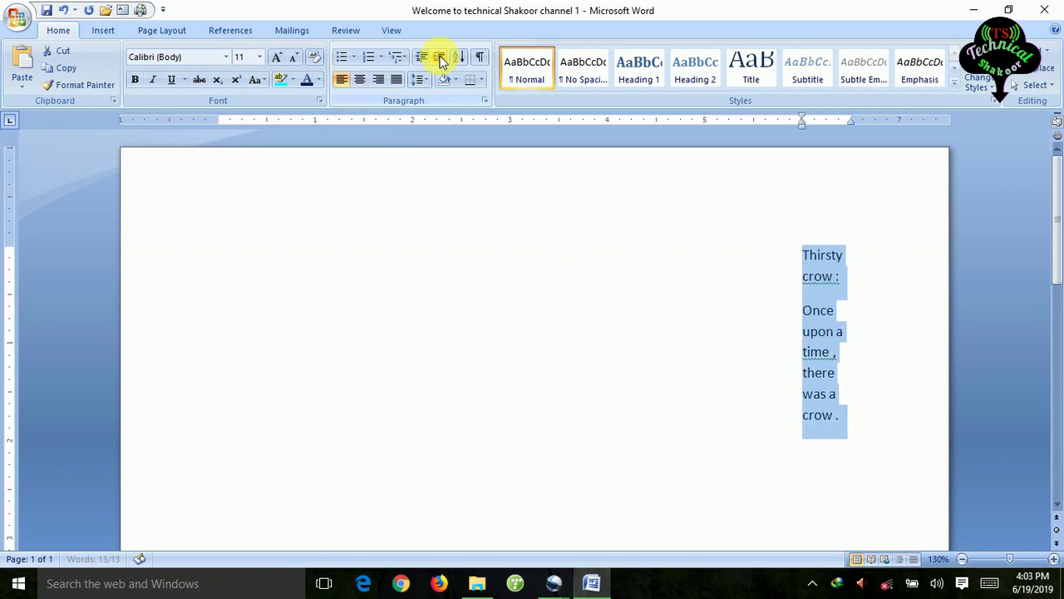
click(439, 57)
Decrease the indent of both paragraphs step by step back to the left margin.
click(422, 58)
click(422, 57)
click(421, 57)
click(421, 58)
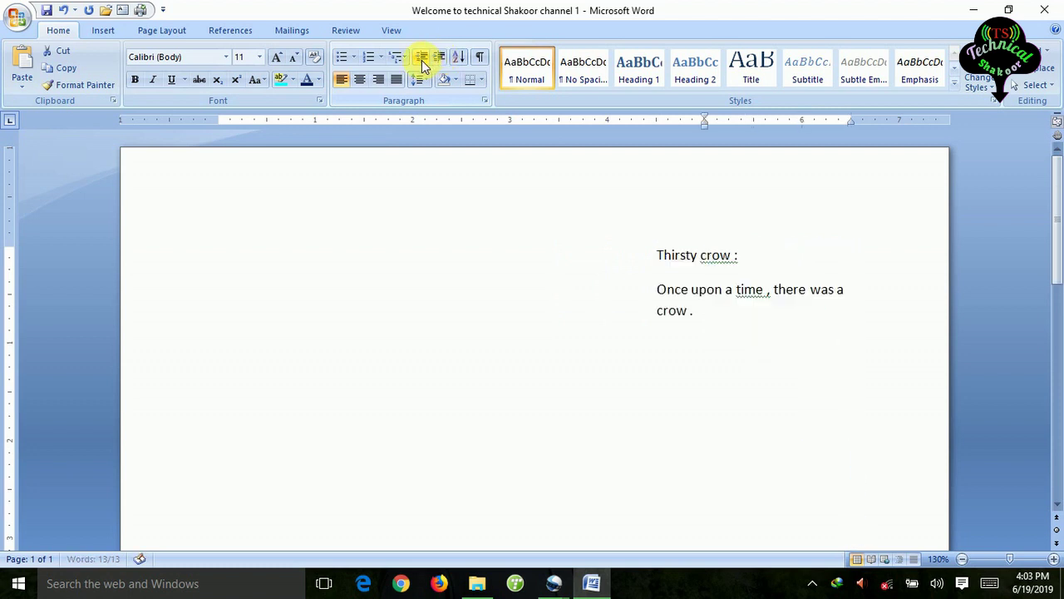
click(422, 57)
click(422, 57)
click(422, 57)
click(422, 57)
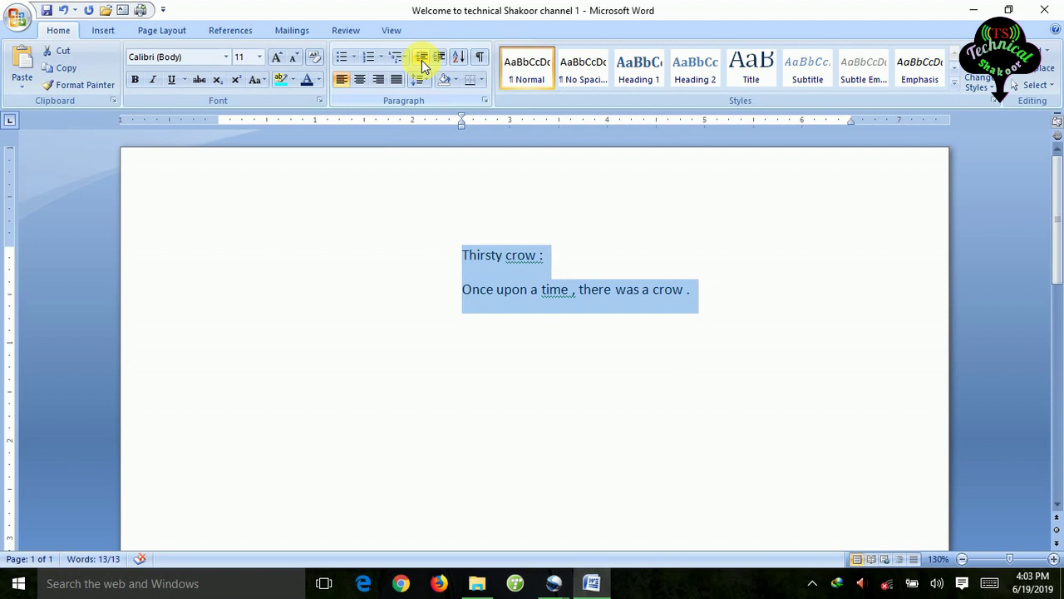
click(421, 60)
click(422, 60)
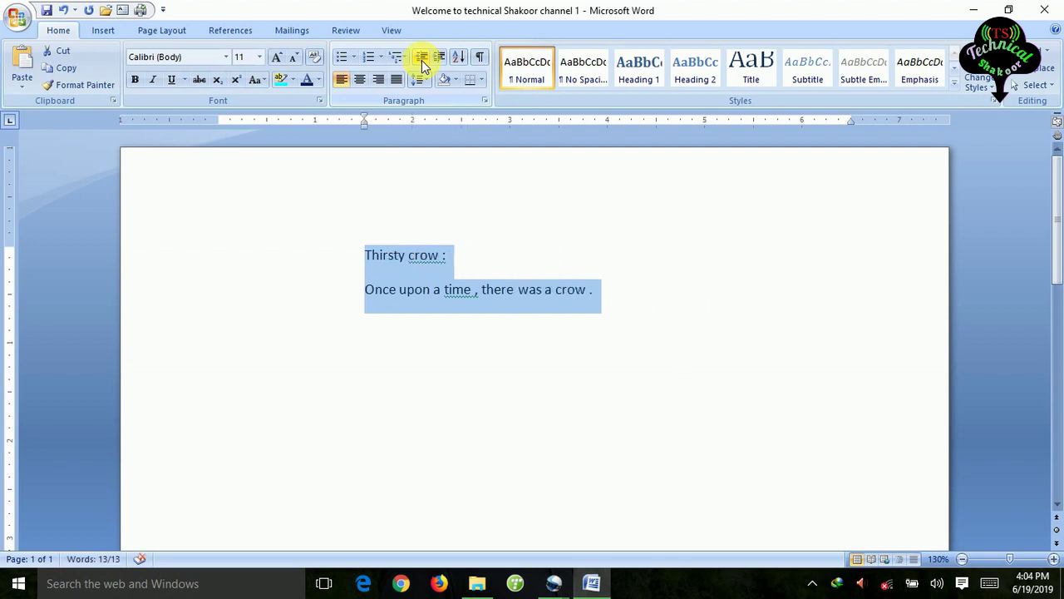
click(422, 60)
click(422, 60)
click(422, 60)
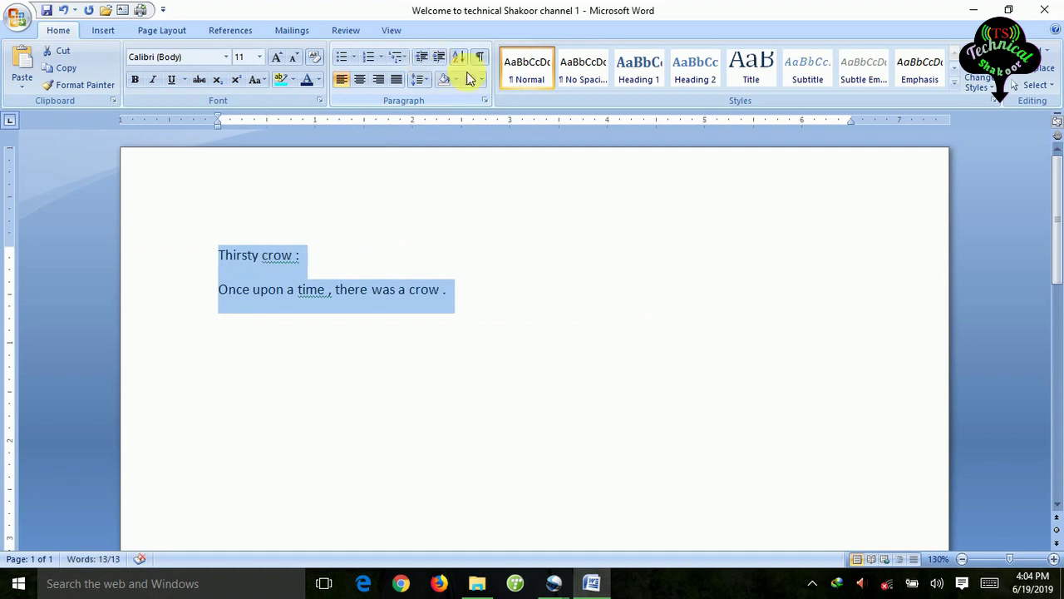
Delete the "Thirsty crow :" heading and the sentence below it to empty the page.
click(471, 297)
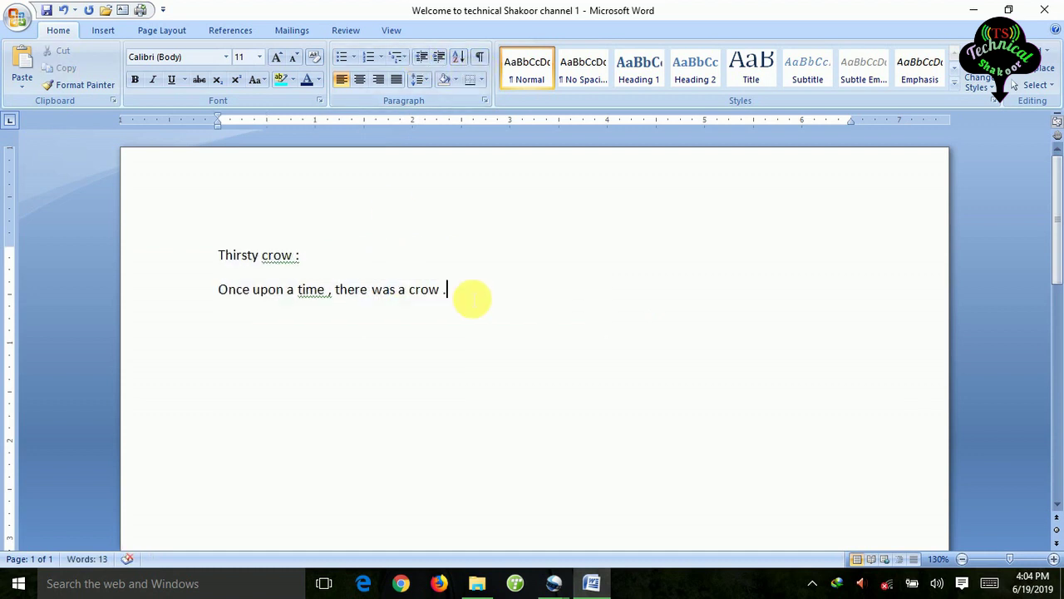
key(Return)
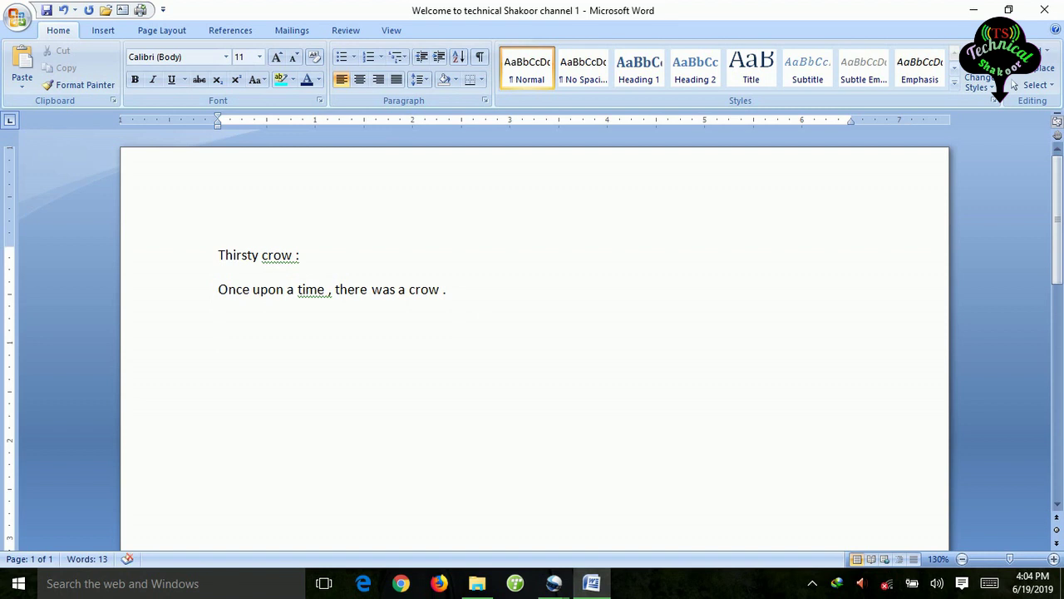
key(BackSpace)
key(BackSpace)
key(BackSpace)
key(BackSpace)
key(BackSpace)
key(BackSpace)
key(BackSpace)
key(BackSpace)
key(BackSpace)
key(BackSpace)
key(BackSpace)
key(BackSpace)
key(BackSpace)
key(BackSpace)
key(BackSpace)
key(BackSpace)
key(BackSpace)
key(BackSpace)
key(BackSpace)
key(BackSpace)
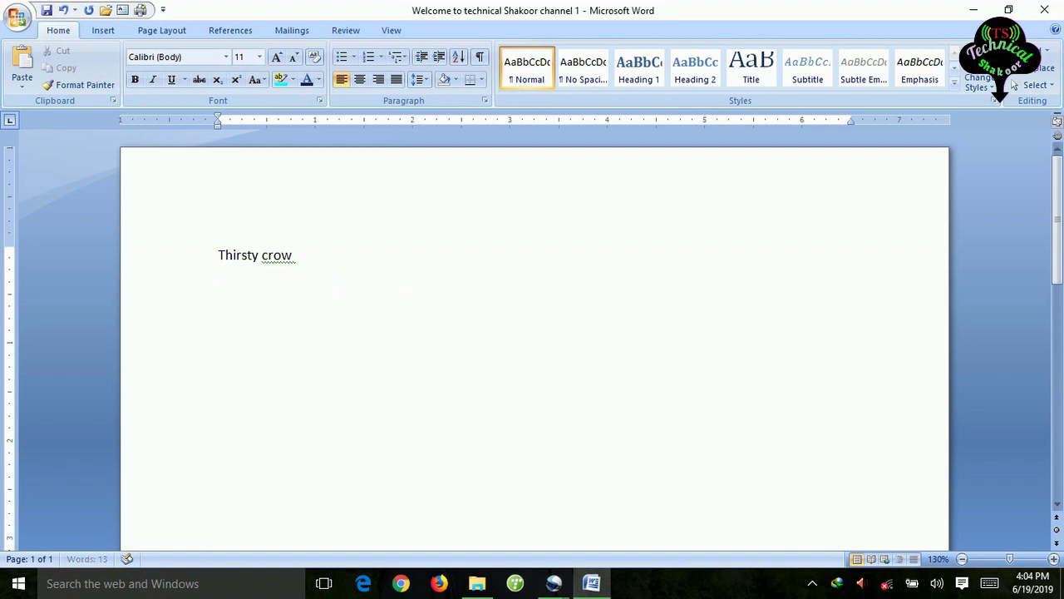
key(BackSpace)
key(BackSpace)
key(BackSpace)
key(BackSpace)
key(BackSpace)
key(BackSpace)
key(BackSpace)
key(BackSpace)
key(BackSpace)
key(BackSpace)
key(BackSpace)
key(BackSpace)
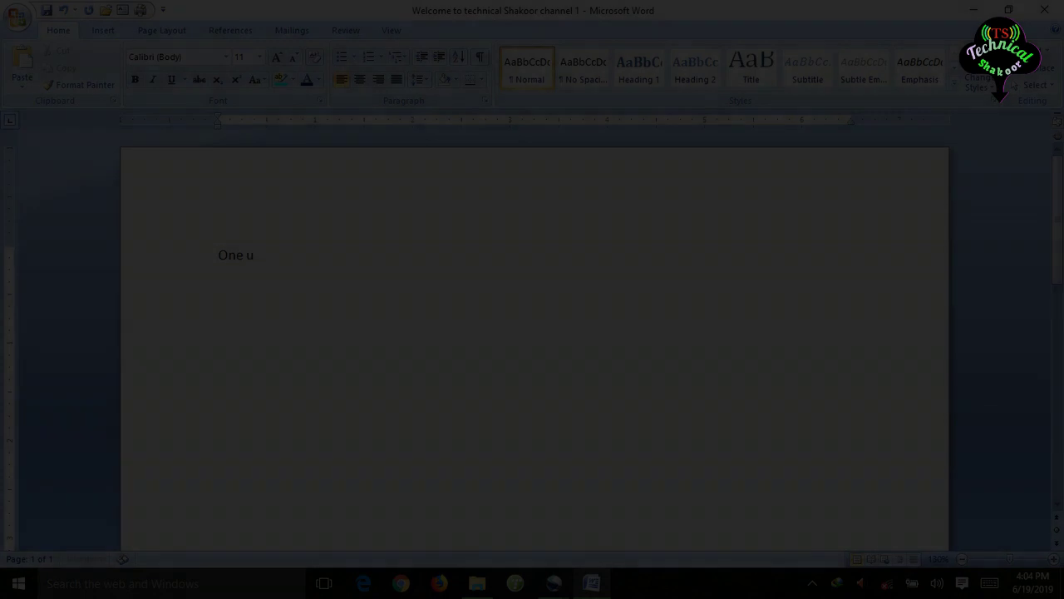
Write the sample text "One upon a time , there was a crow . she was very thirsty".
key(BackSpace)
key(BackSpace)
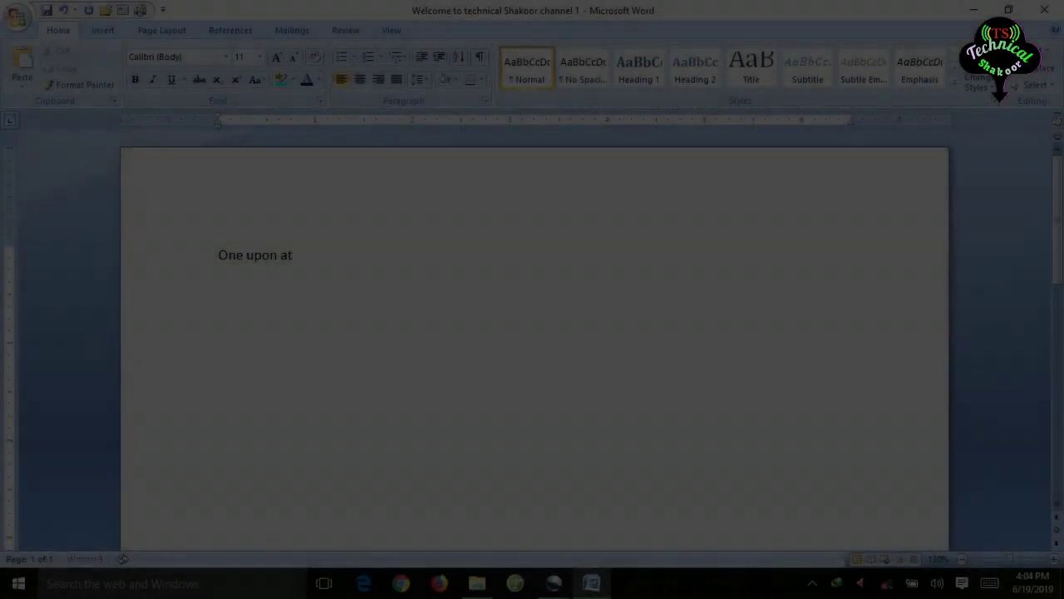
text(time )
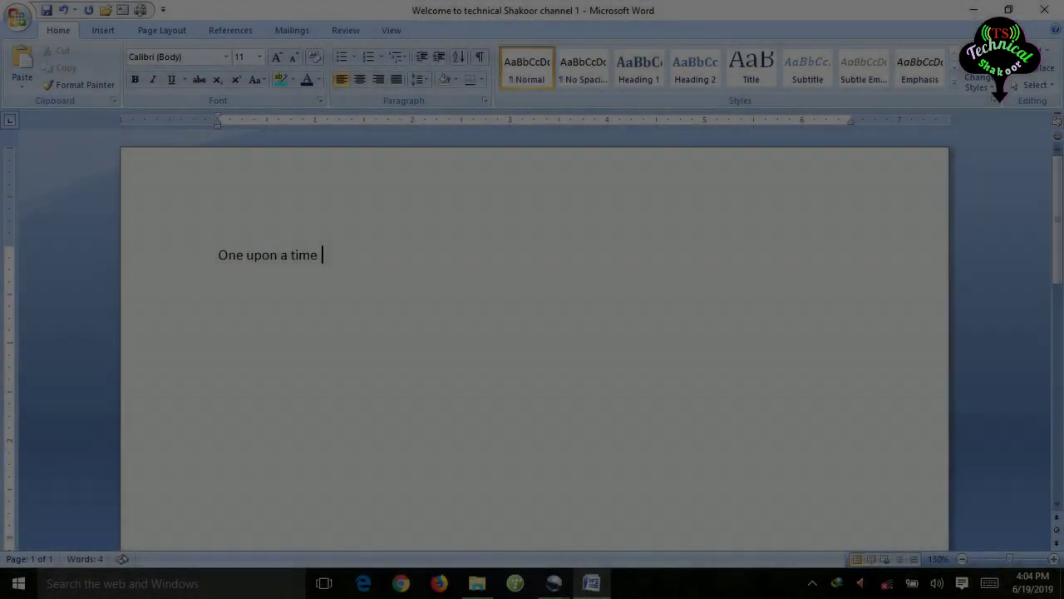
text(, there wa)
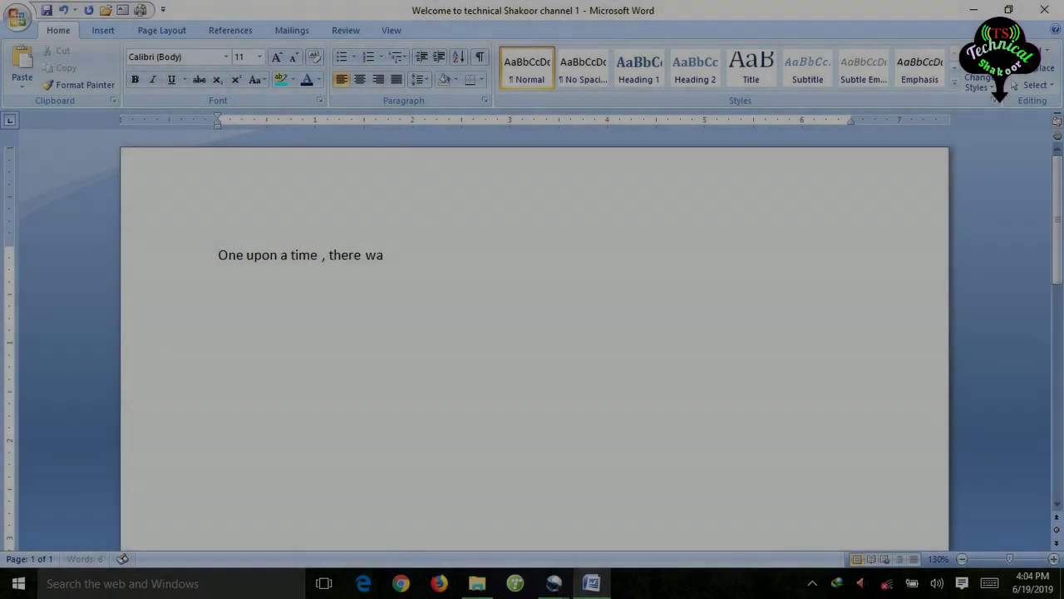
text(s  a creo)
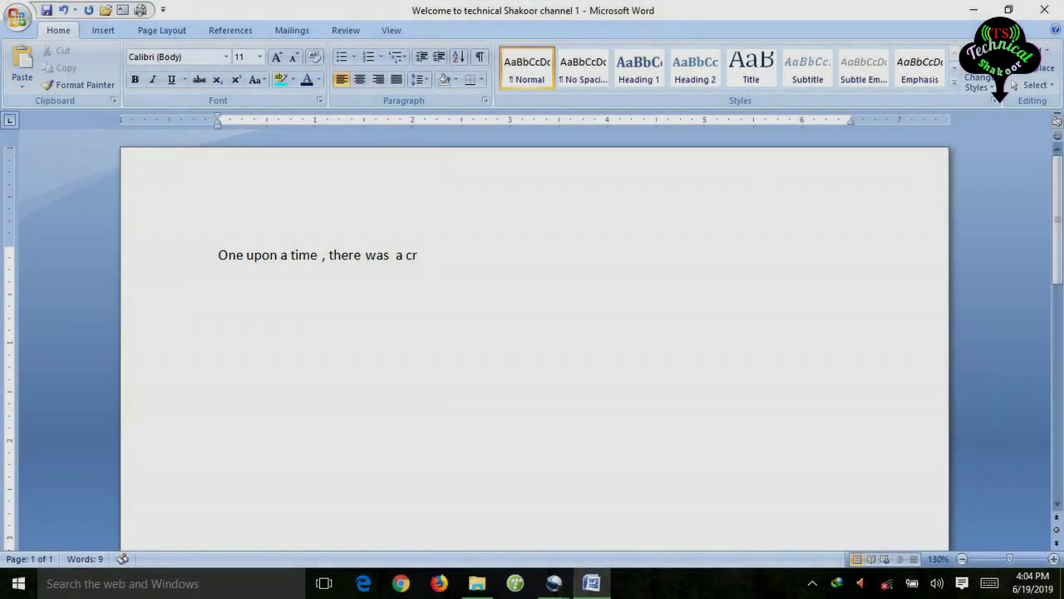
key(BackSpace)
key(BackSpace)
text(ow . she)
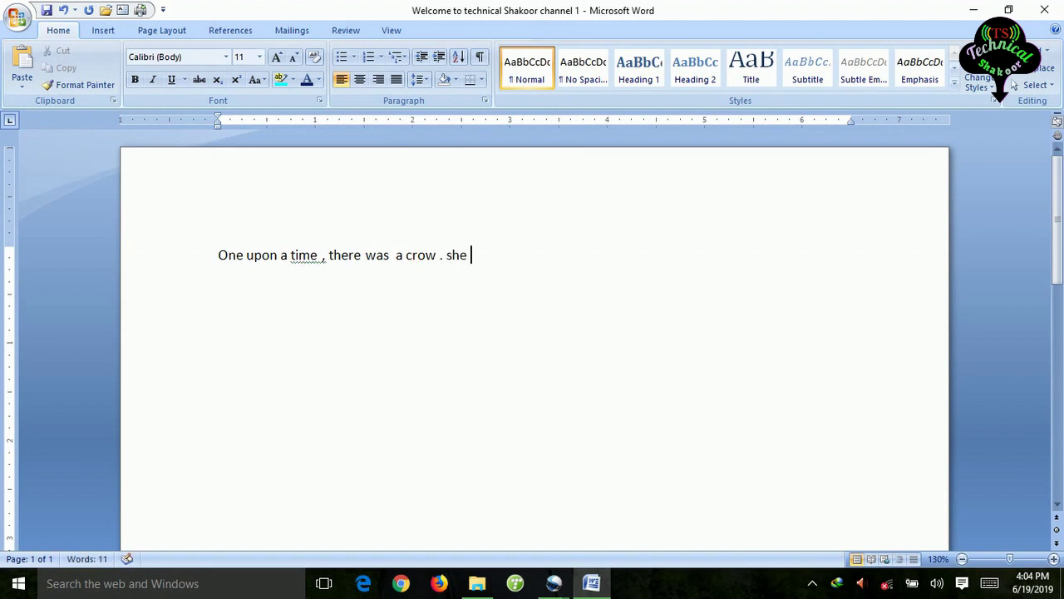
text( was  very thirsty)
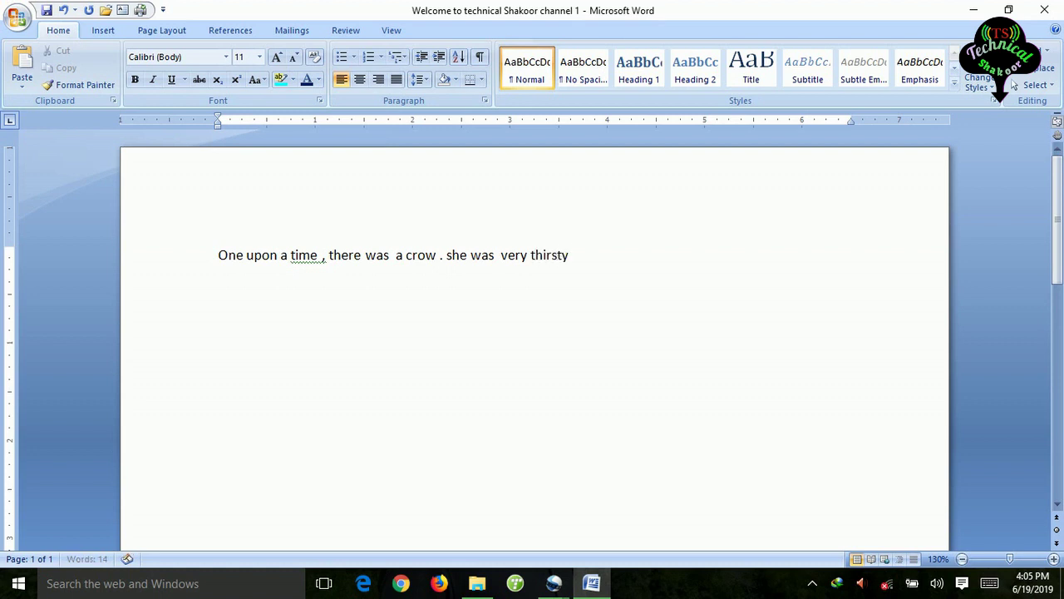
Finish the paragraph with ". she flew in the search of water." and show the formatting marks.
text(df)
key(BackSpace)
key(BackSpace)
text(flew in)
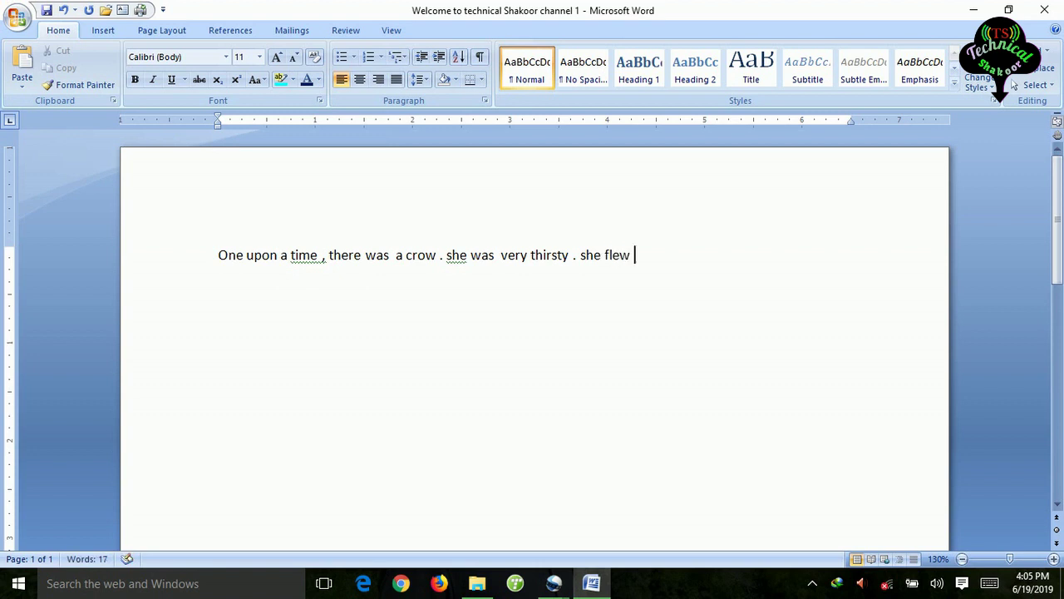
text( ther)
key(BackSpace)
text(search o)
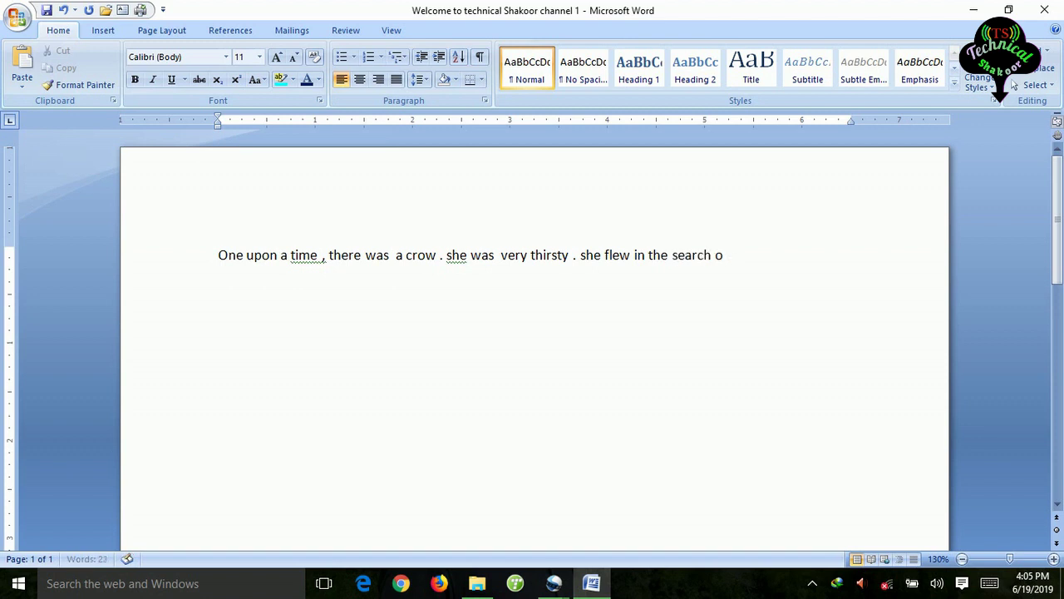
text( =of water.)
click(481, 56)
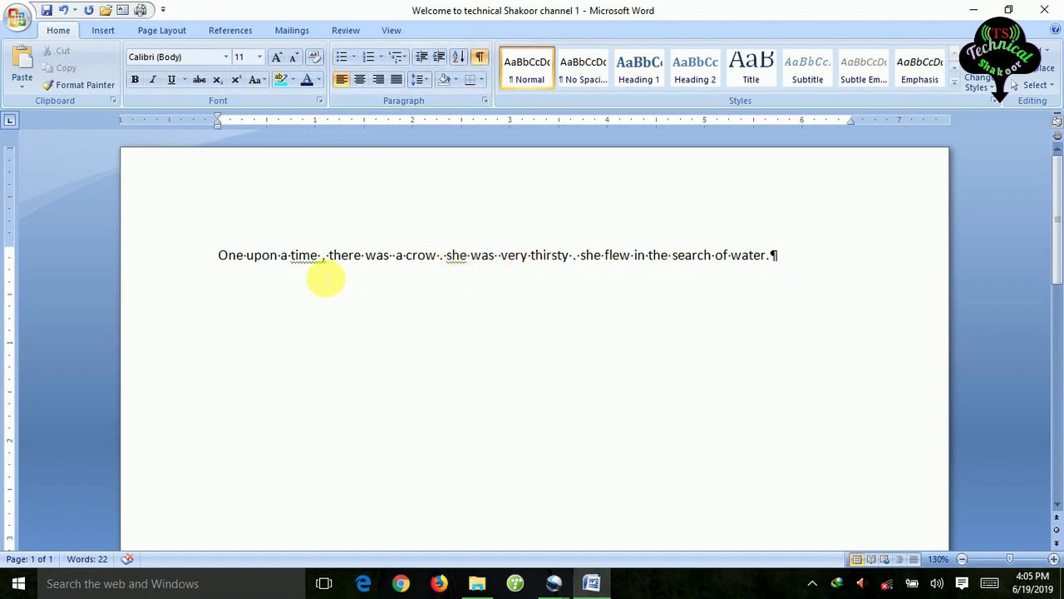
Hide the formatting marks and try centered, right and left alignment on the paragraph, ending with justified.
click(481, 56)
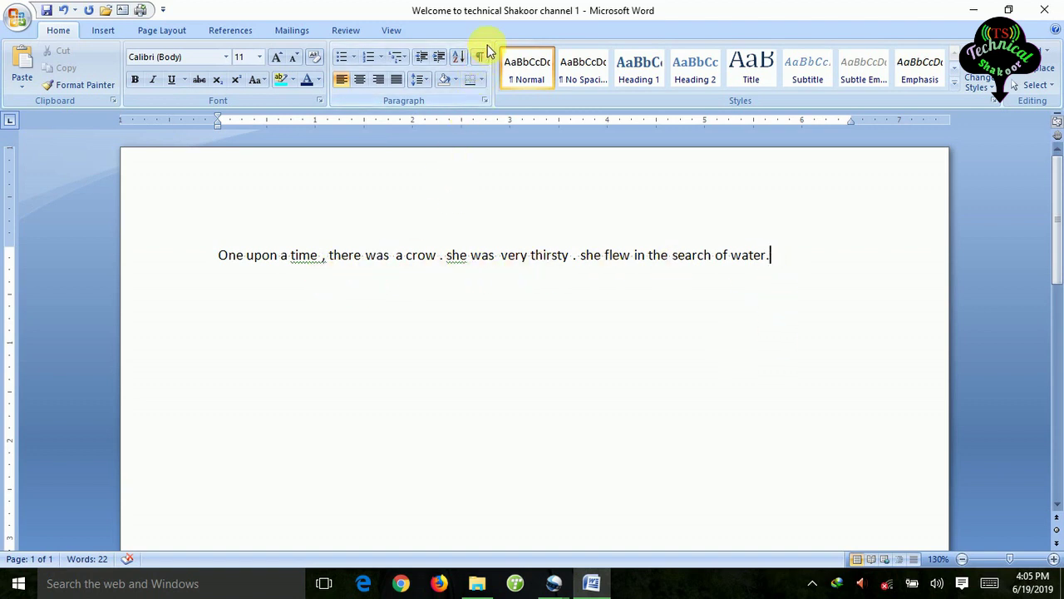
click(359, 80)
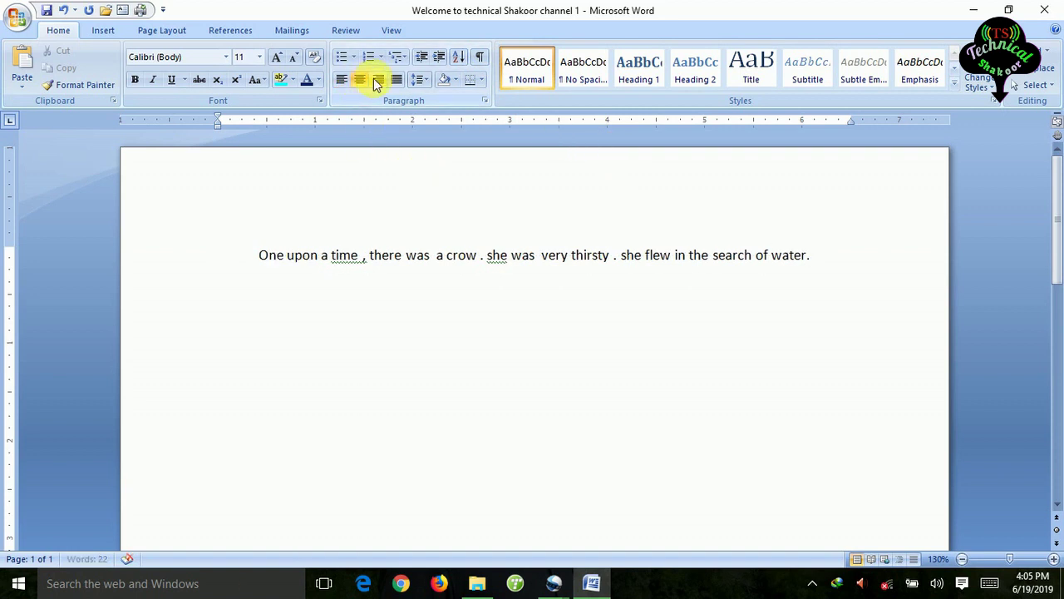
click(381, 79)
click(383, 79)
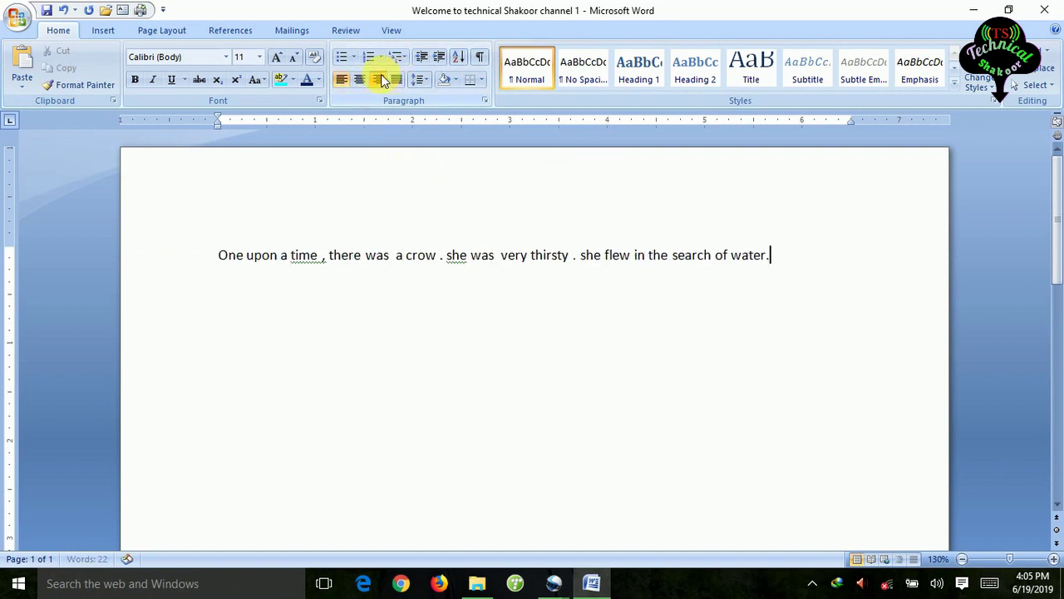
click(382, 79)
click(348, 77)
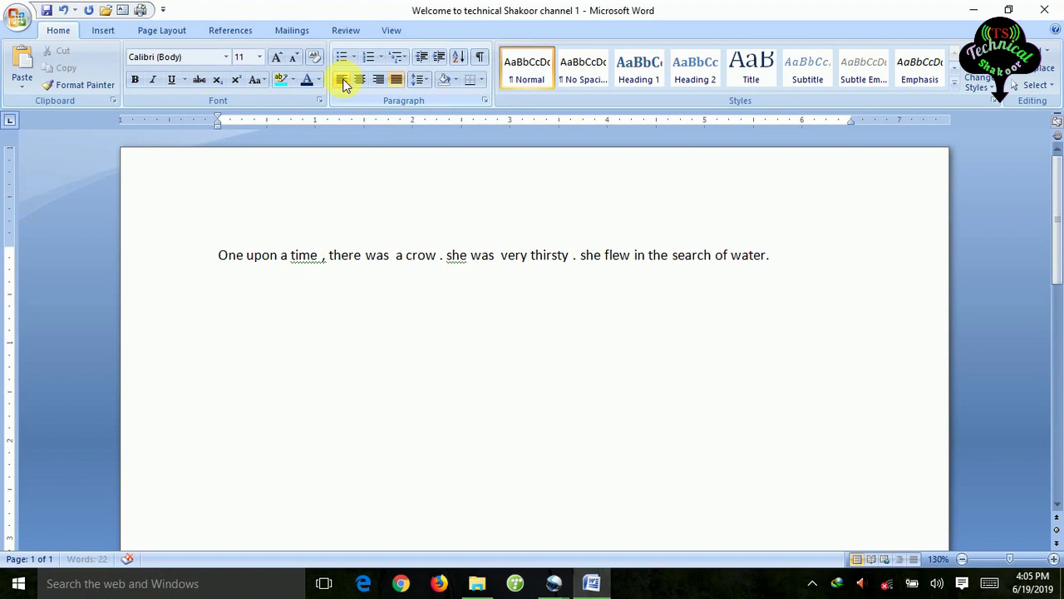
click(358, 79)
click(374, 80)
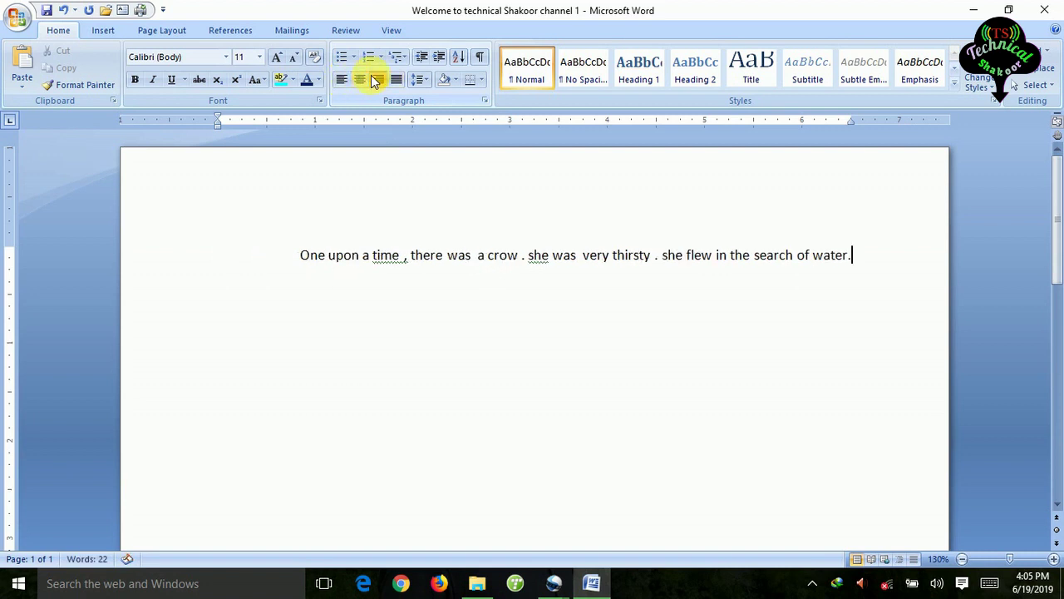
click(396, 79)
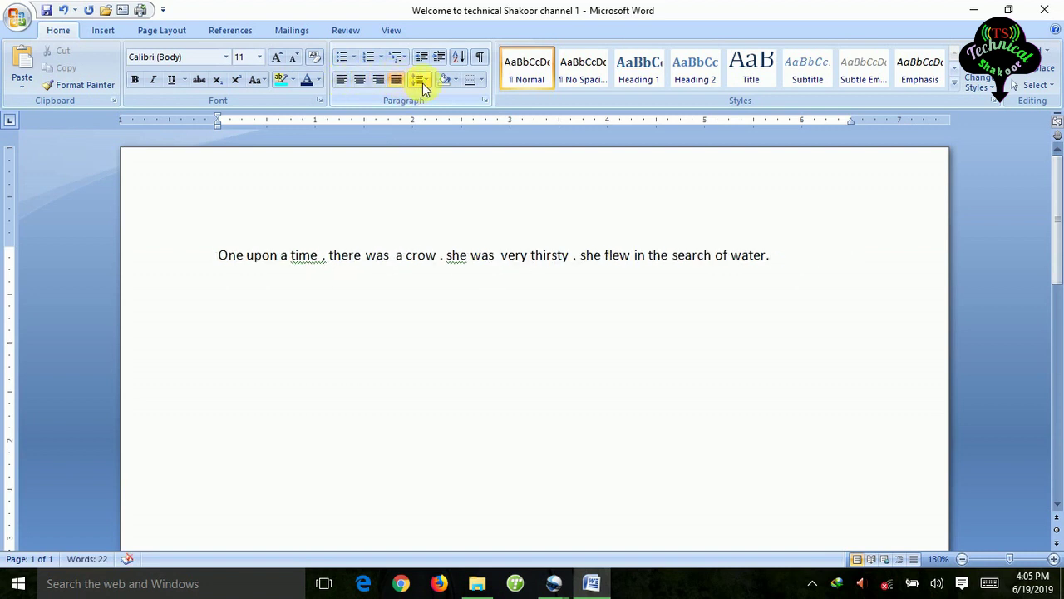
Move the text "she was very thirsty . she flew in the search of water." into a new paragraph below the first sentence.
drag(770, 254, 481, 264)
key(ctrl+c)
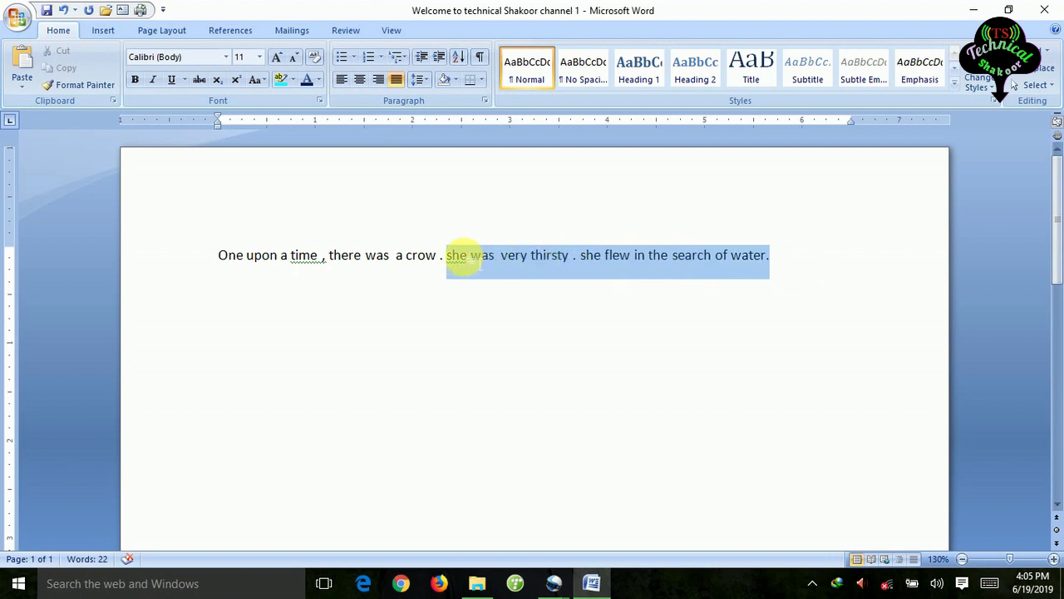
key(Delete)
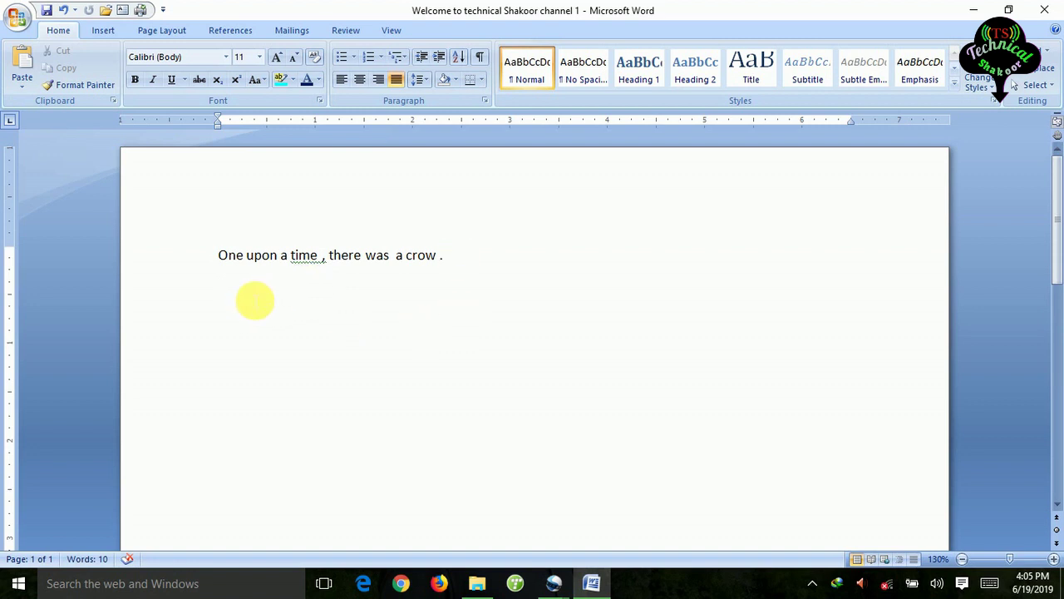
key(ctrl+v)
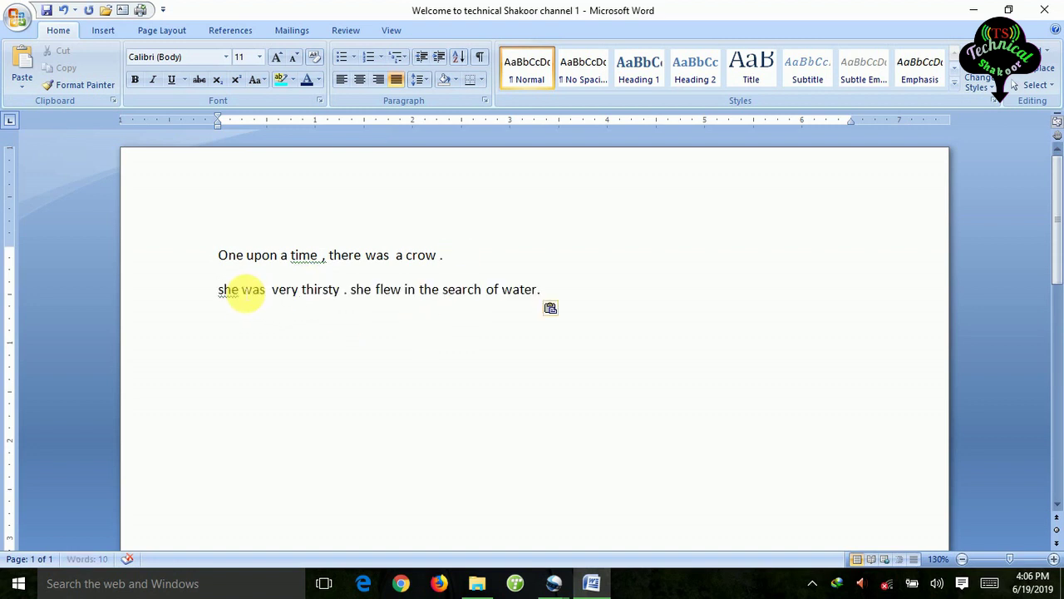
Add a third paragraph containing two copies of "she was very thirsty . she flew in the search of water.".
key(ctrl+Return)
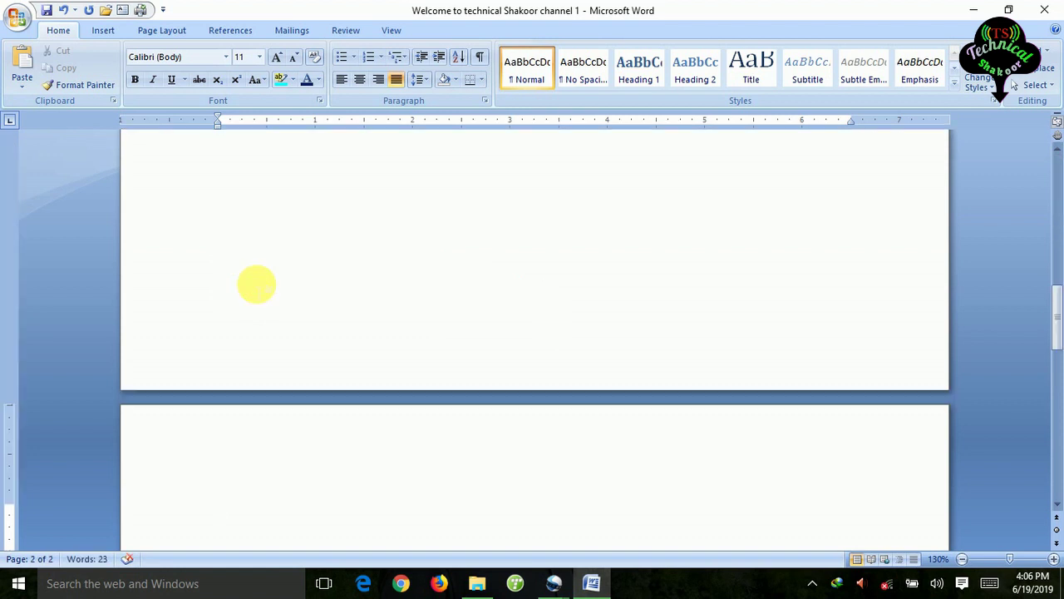
key(ctrl+z)
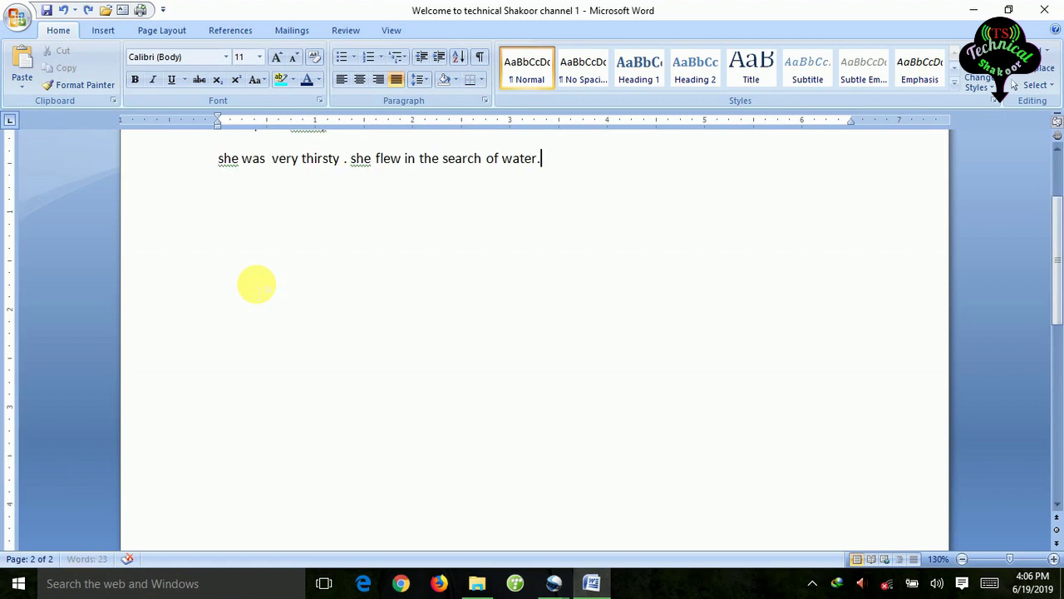
key(Return)
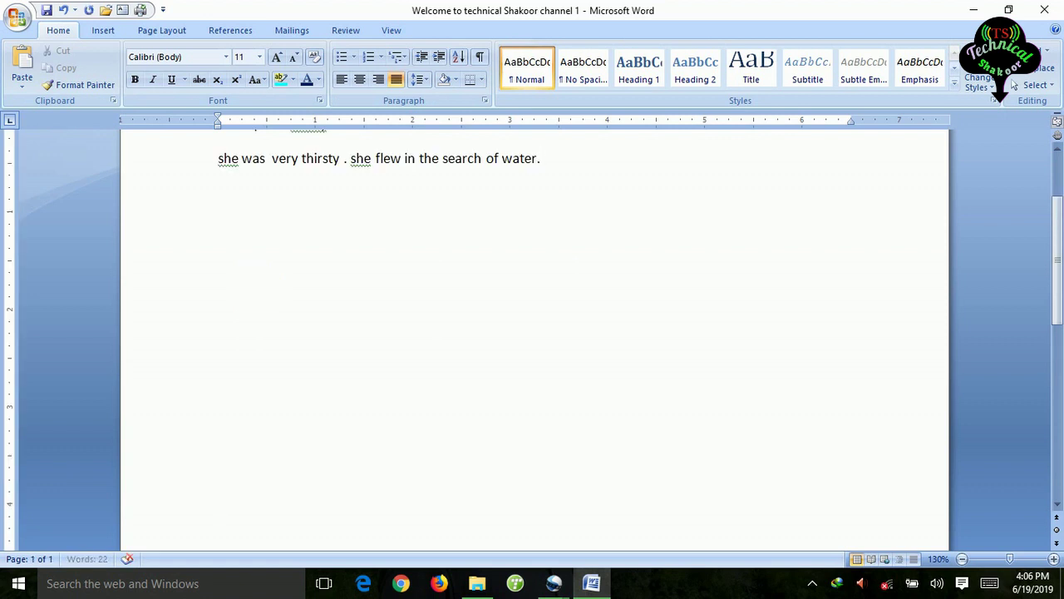
key(ctrl+v)
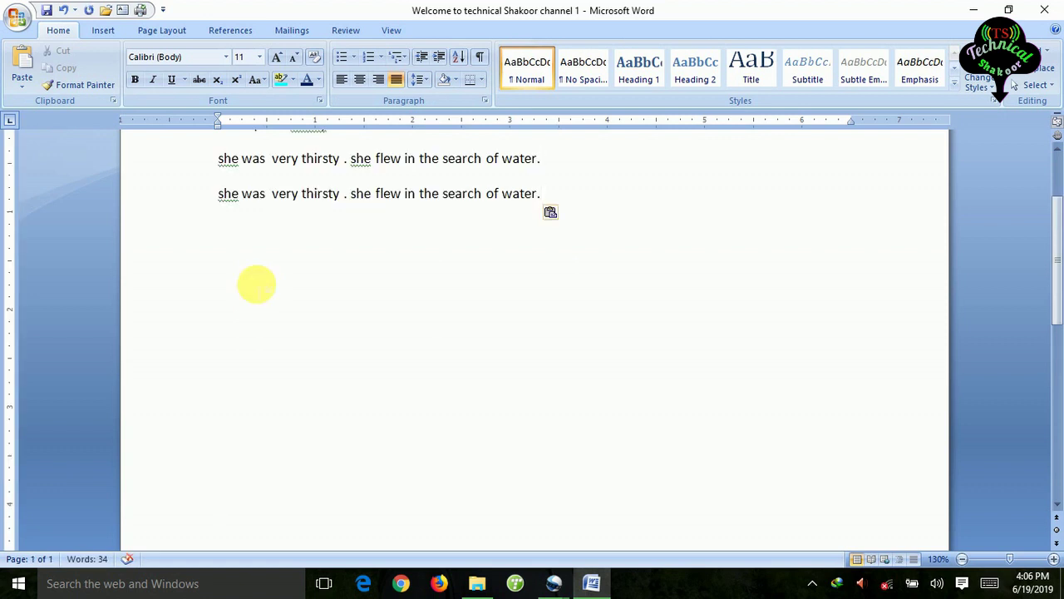
key(ctrl+v)
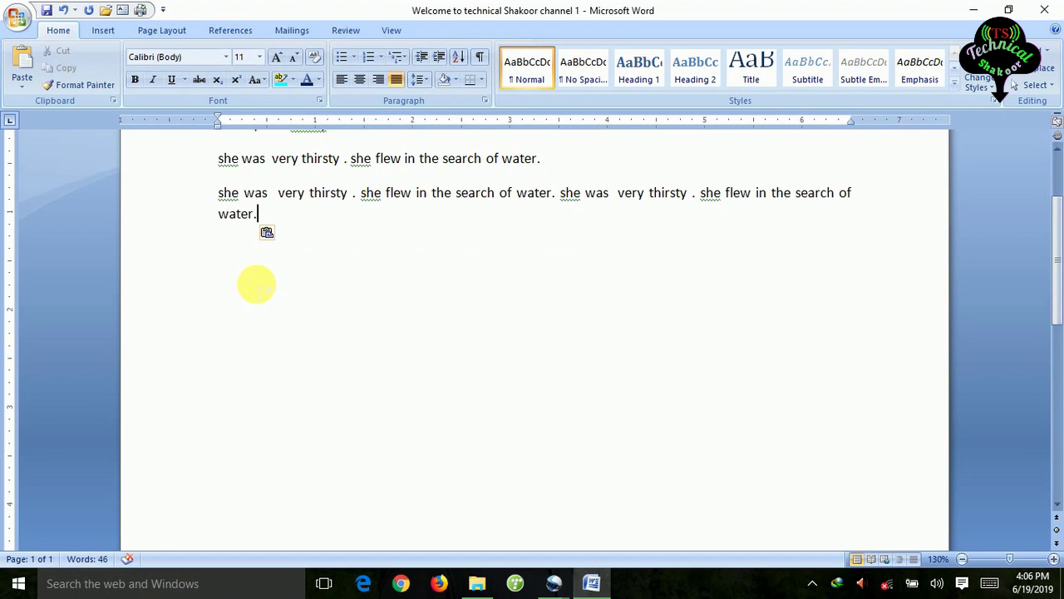
scroll(257, 284, up, 3)
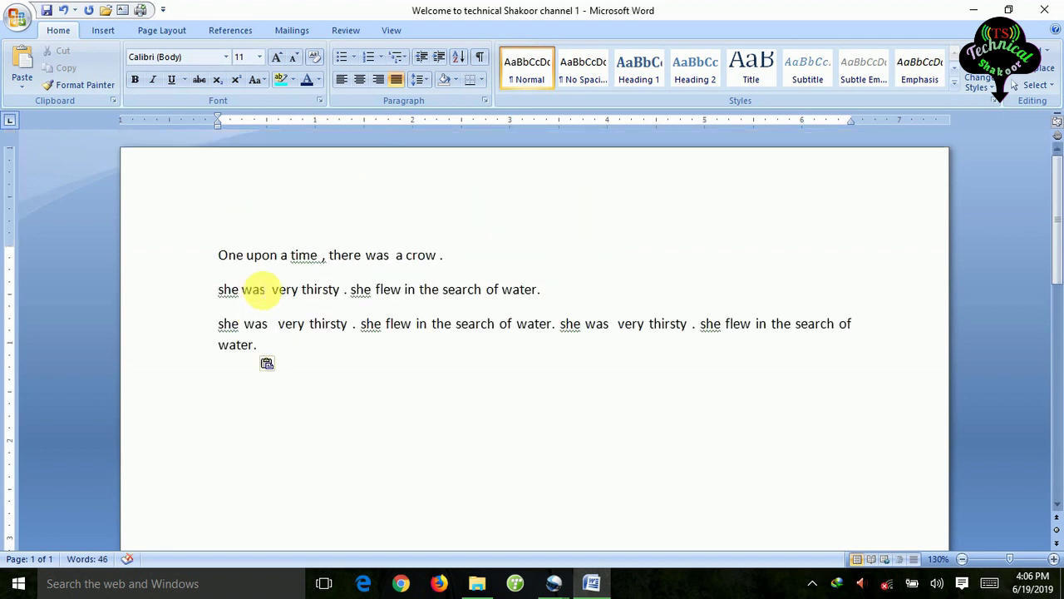
Try line spacings of 2.5 and 1.0 on all three paragraphs, ending with 1.15.
drag(424, 358, 220, 255)
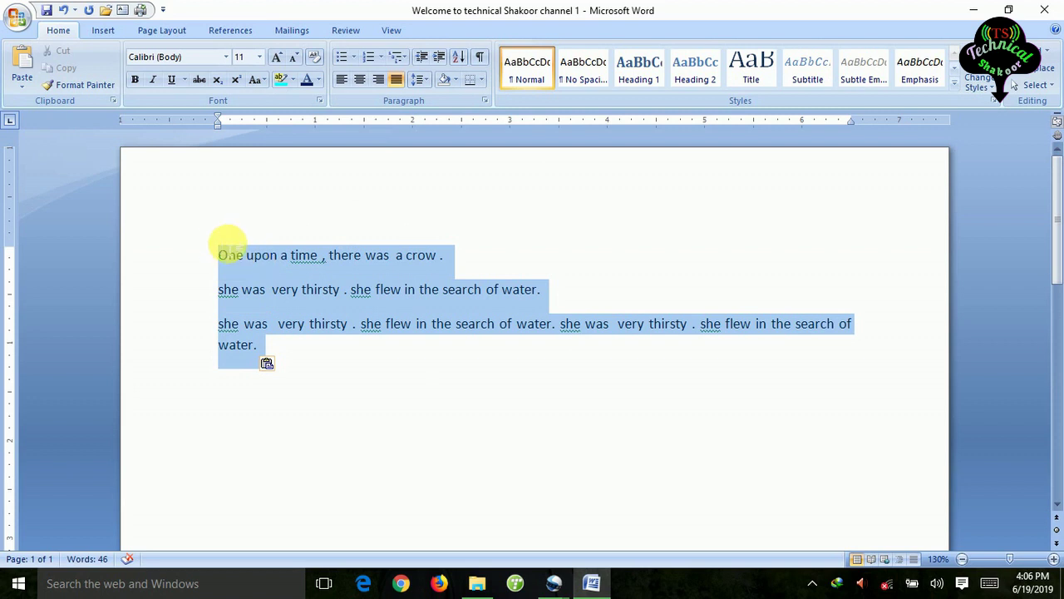
click(421, 79)
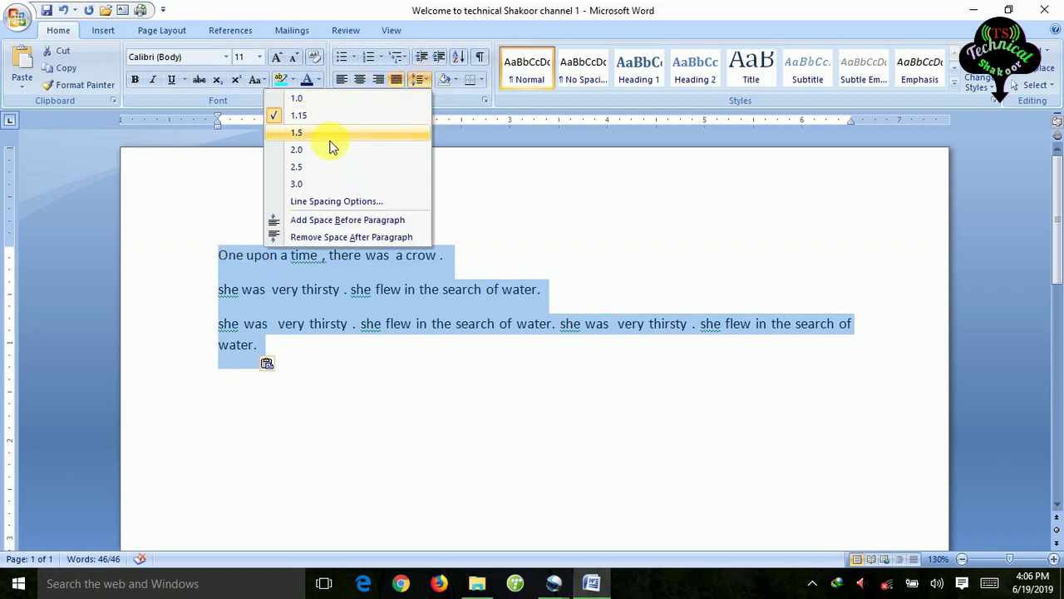
click(315, 171)
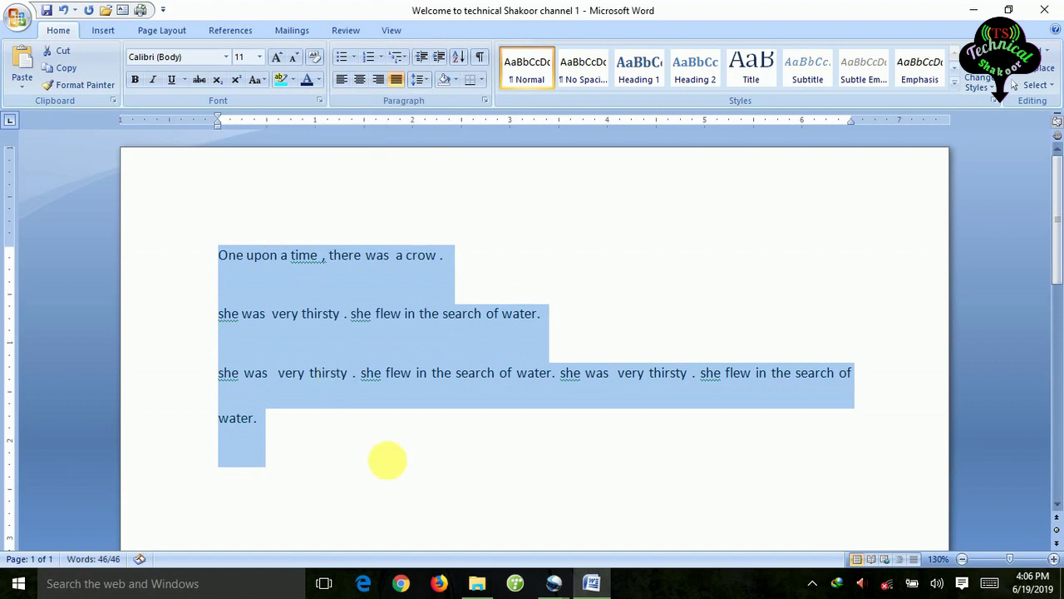
click(429, 82)
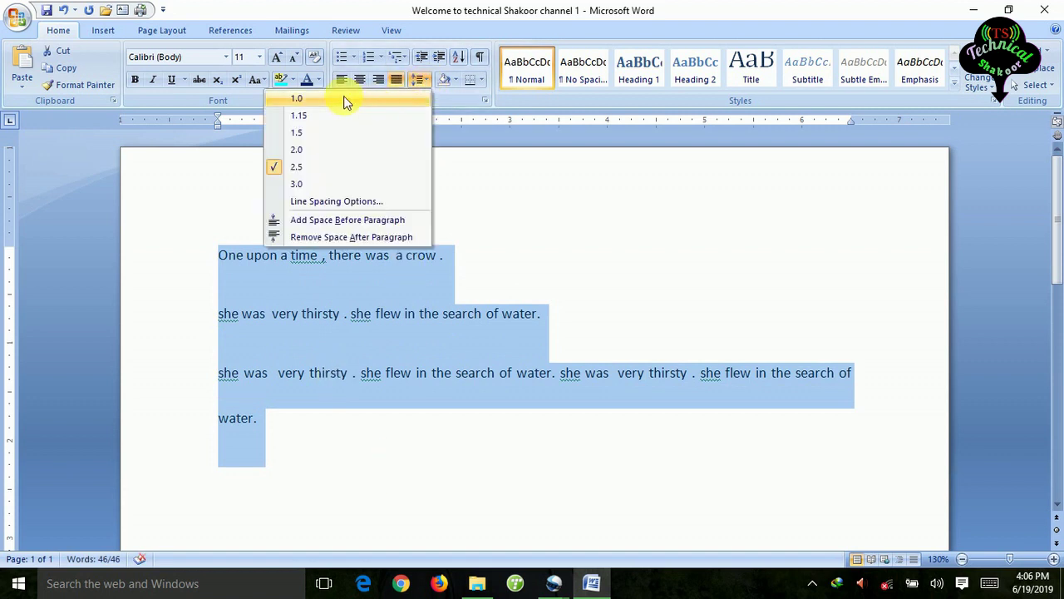
click(345, 100)
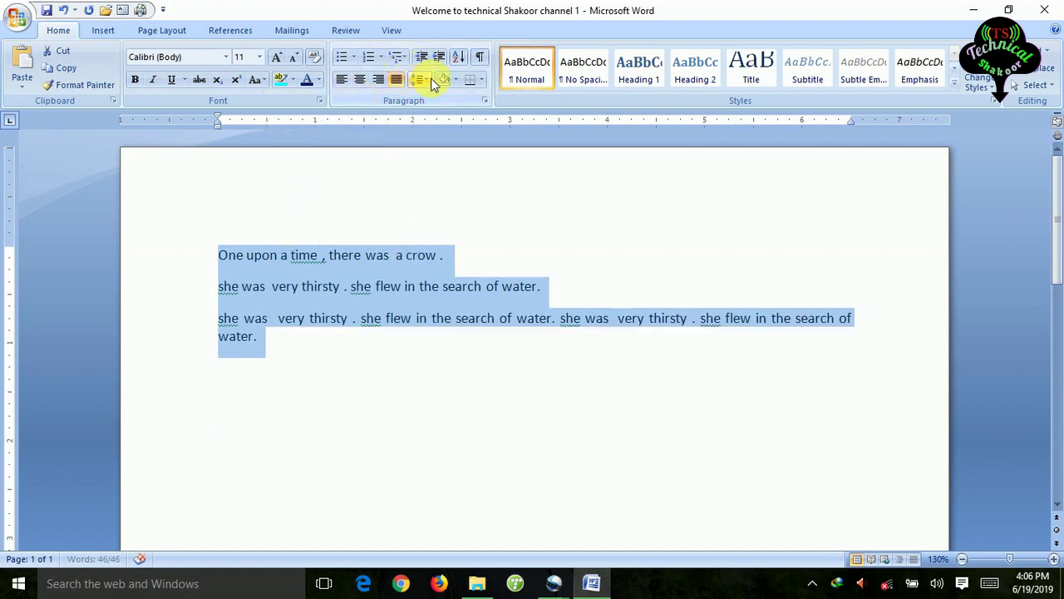
click(431, 82)
click(359, 113)
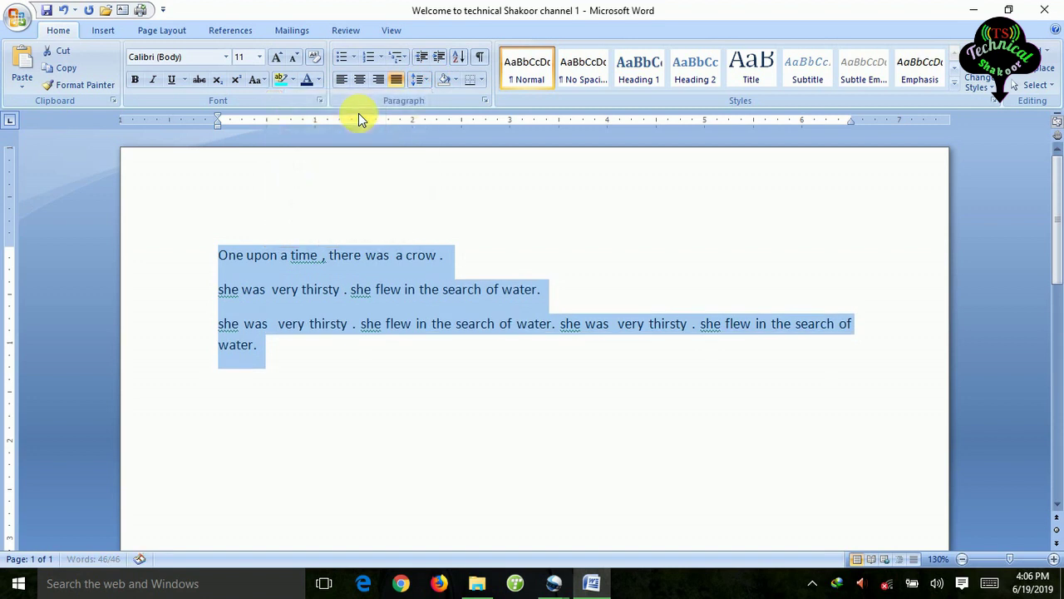
click(555, 241)
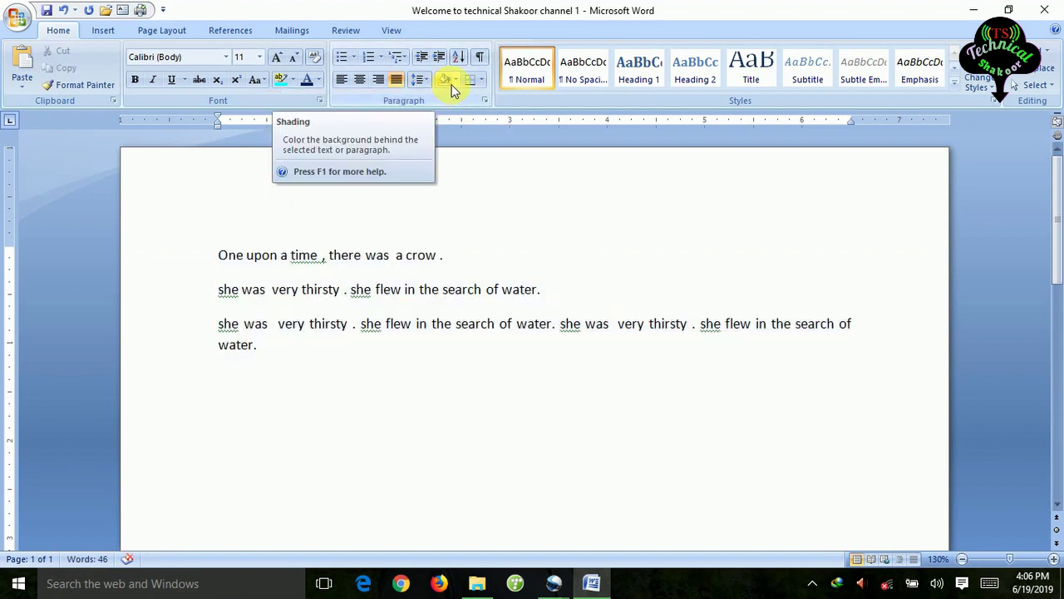
Shade all three paragraphs green, and undo the shading and the last line spacing change.
mouse_move(499, 378)
mouse_down()
mouse_move(237, 278)
mouse_move(233, 175)
mouse_up()
click(454, 80)
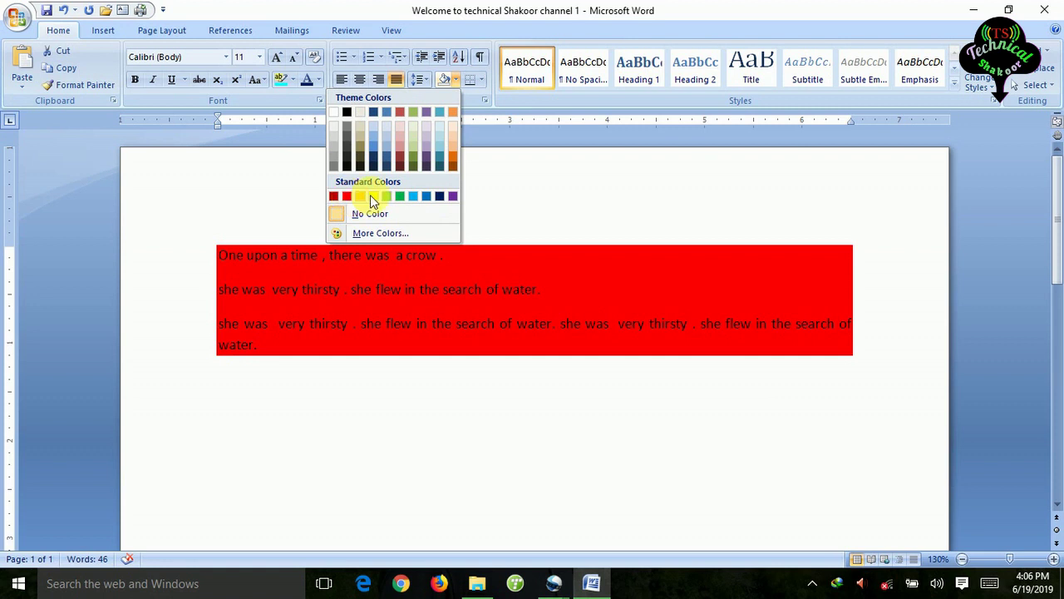
click(397, 196)
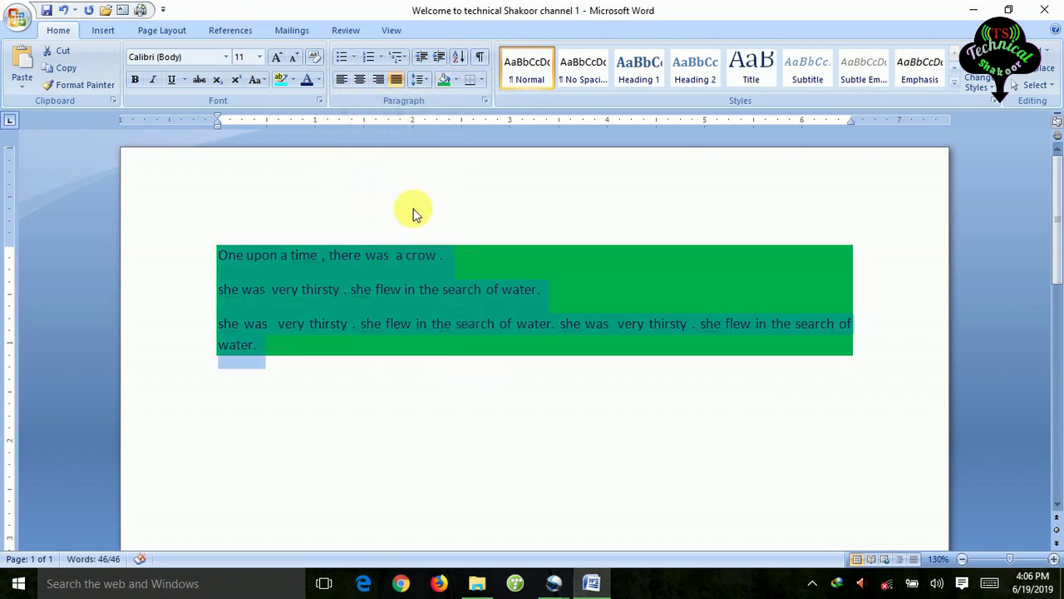
key(ctrl+z)
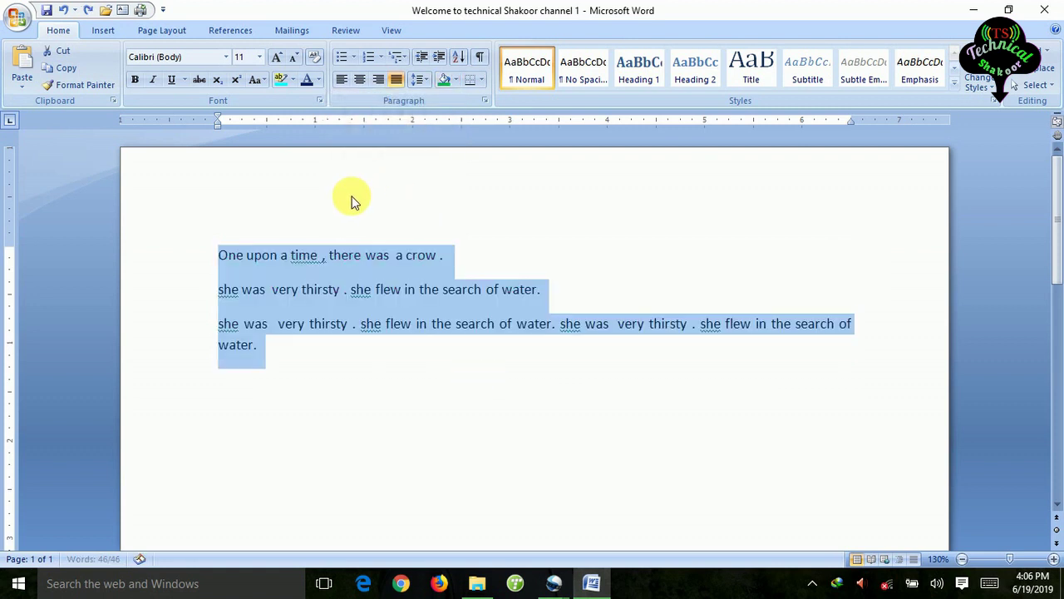
key(ctrl+z)
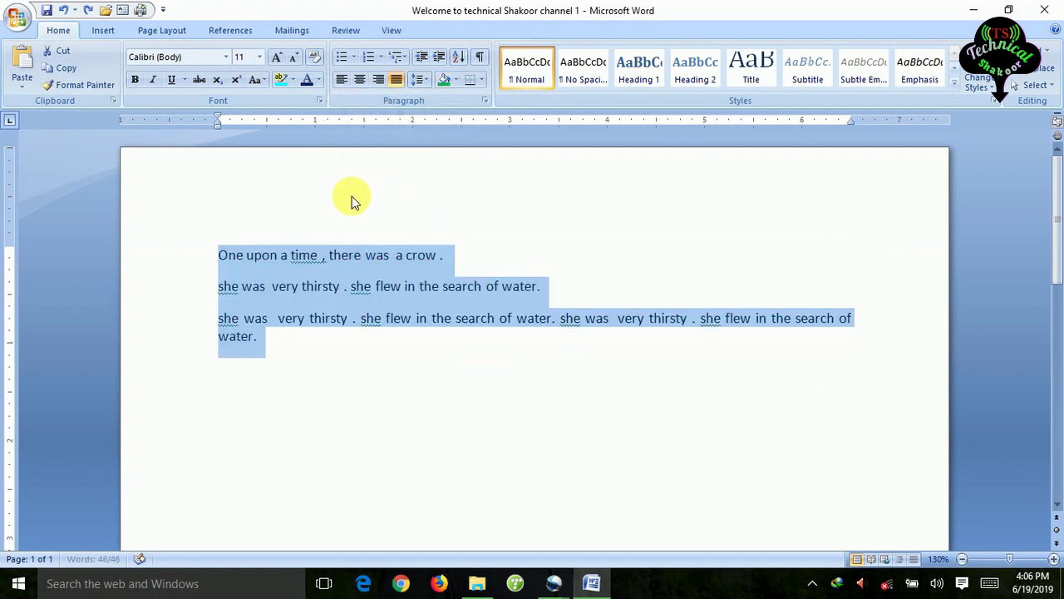
Apply the bottom border, all borders and inside borders options in turn to the three paragraphs.
click(482, 79)
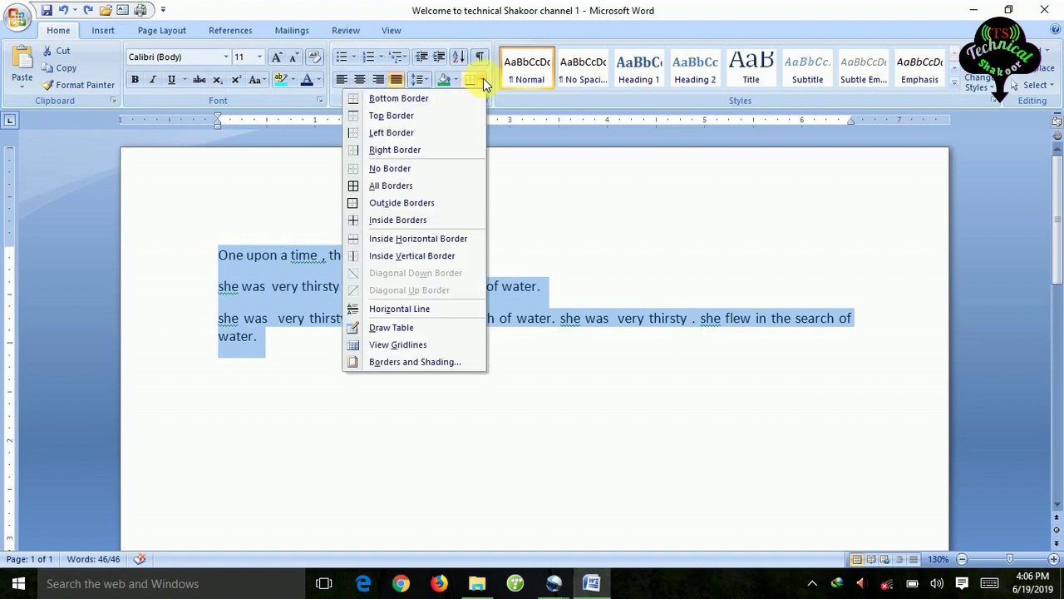
click(435, 98)
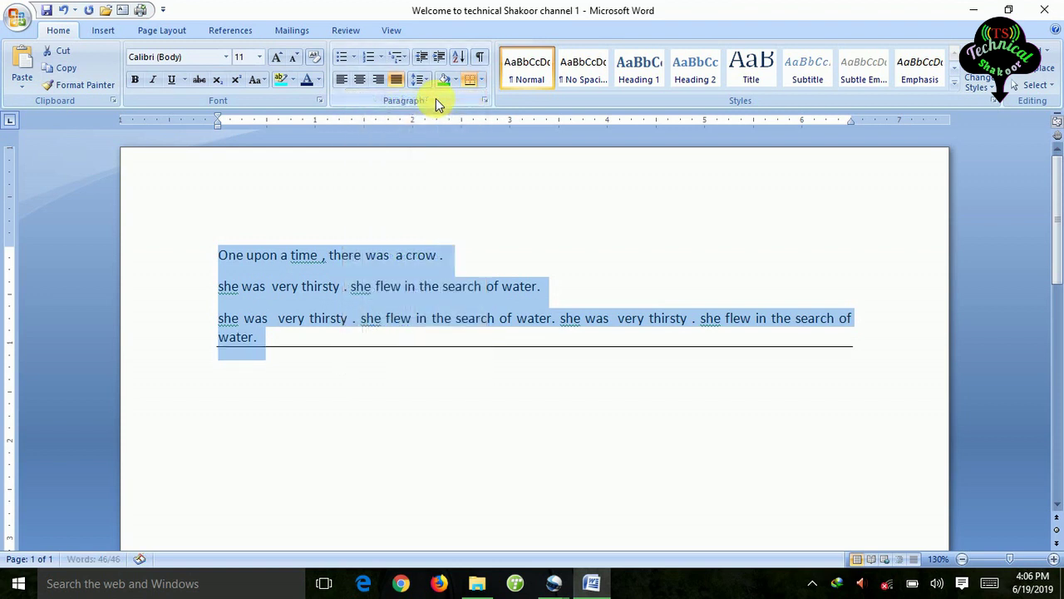
click(483, 77)
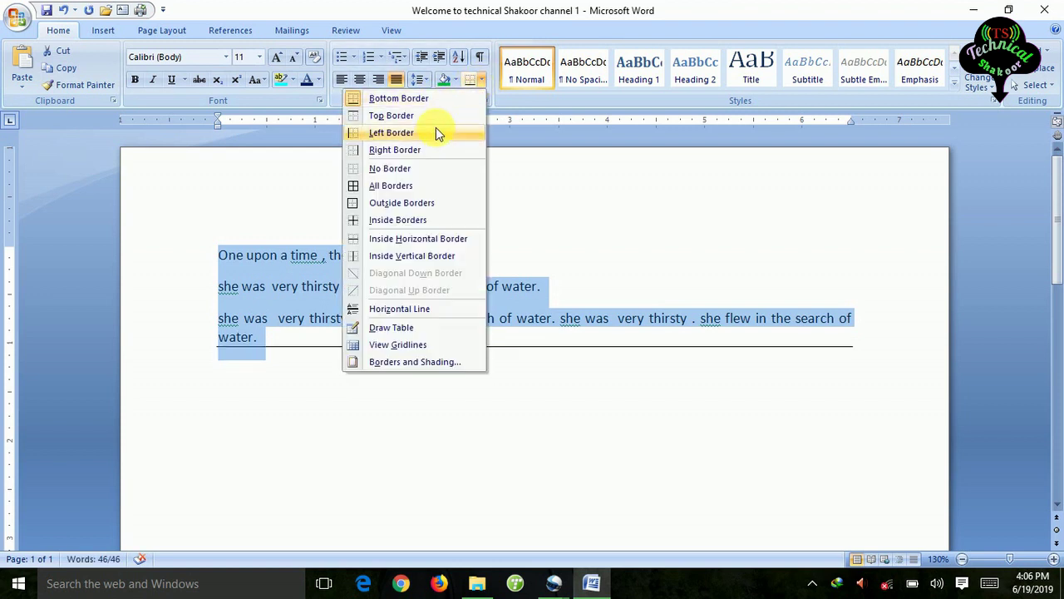
click(410, 185)
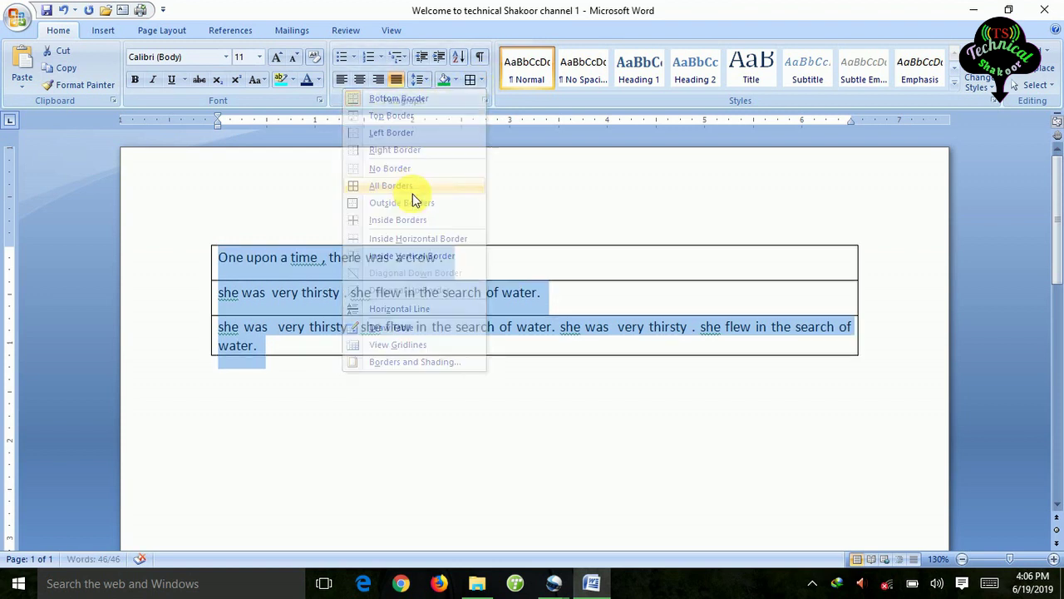
click(483, 80)
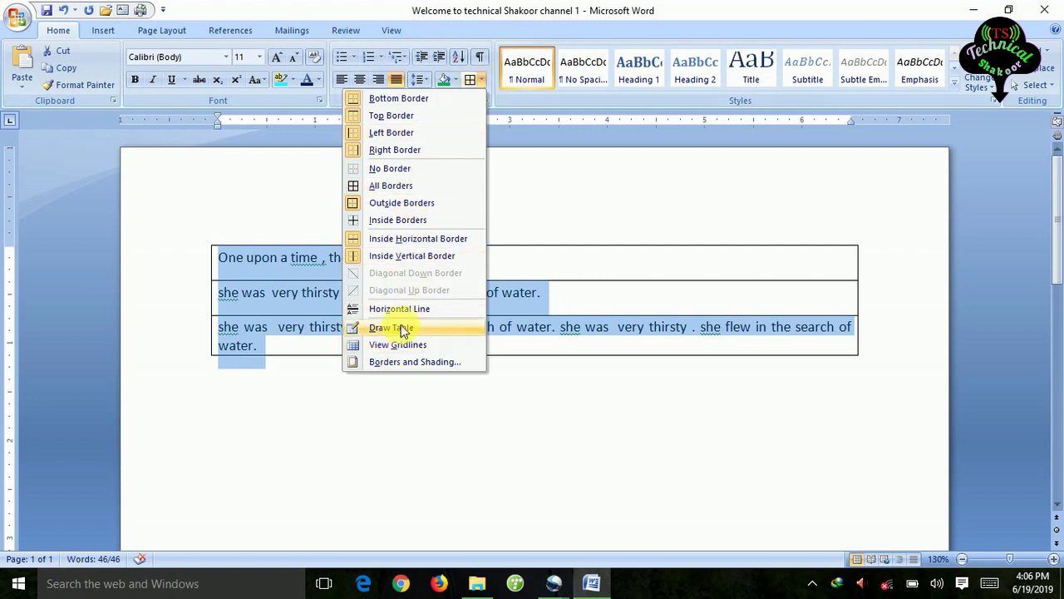
click(396, 219)
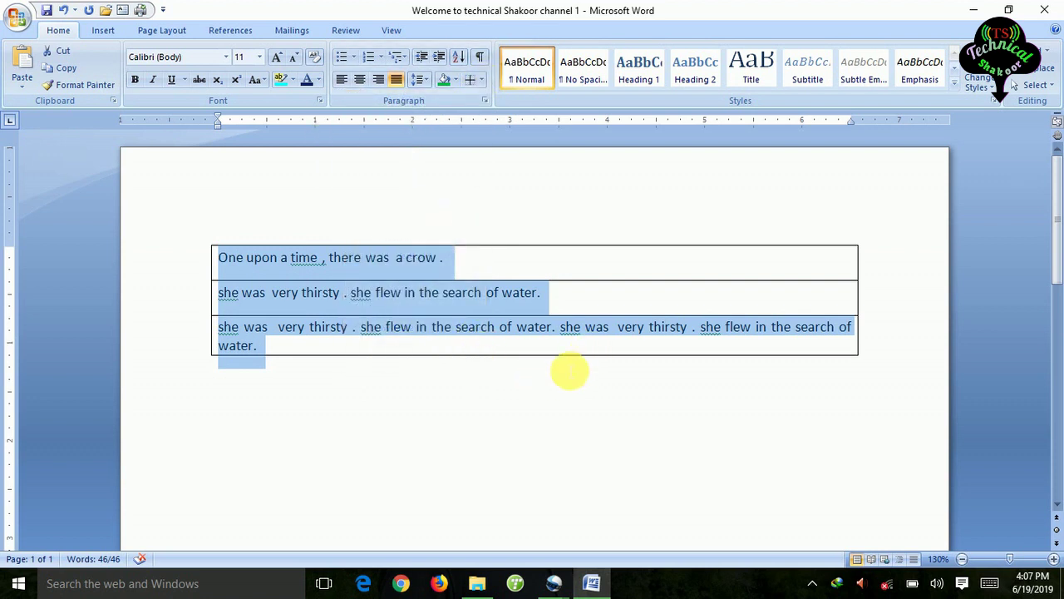
Undo every edit, from the paragraph borders back to the first text entered, until the document is empty.
key(ctrl+z)
key(ctrl+z)
key(ctrl+z)
key(ctrl+z)
key(ctrl+z)
key(ctrl+z)
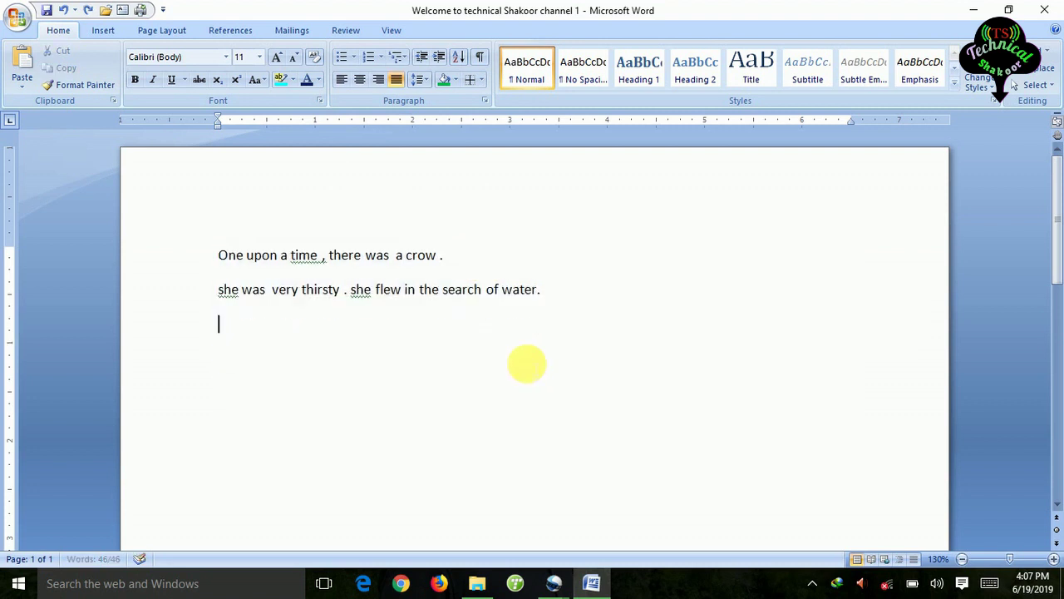
key(ctrl+z)
key(ctrl+z)
key(ctrl+z)
key(ctrl+z)
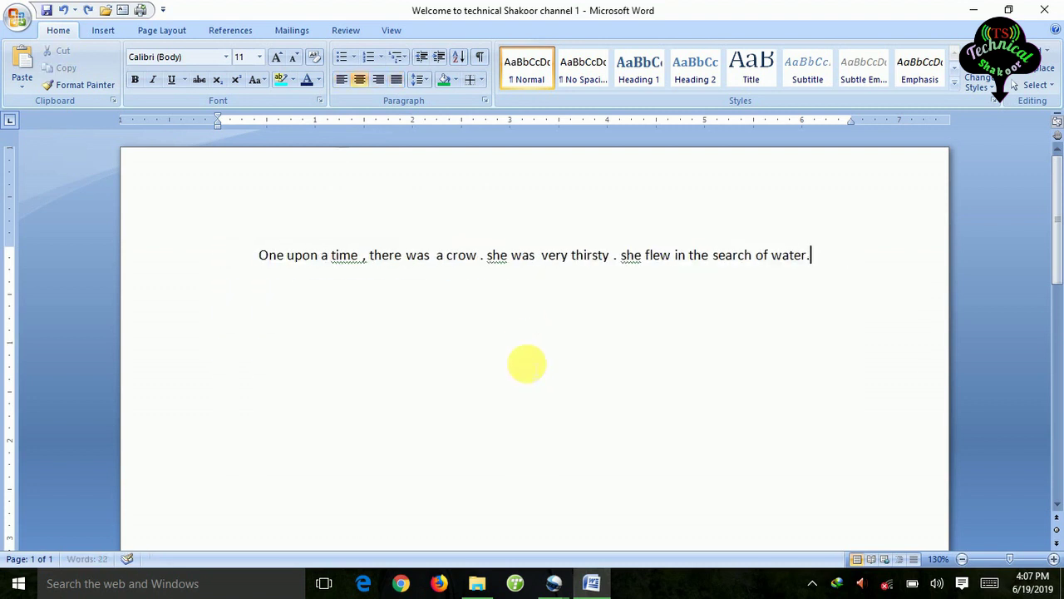
key(ctrl+z)
key(ctrl+z)
key(ctrl+z)
key(ctrl+z)
key(ctrl+z)
key(ctrl+z)
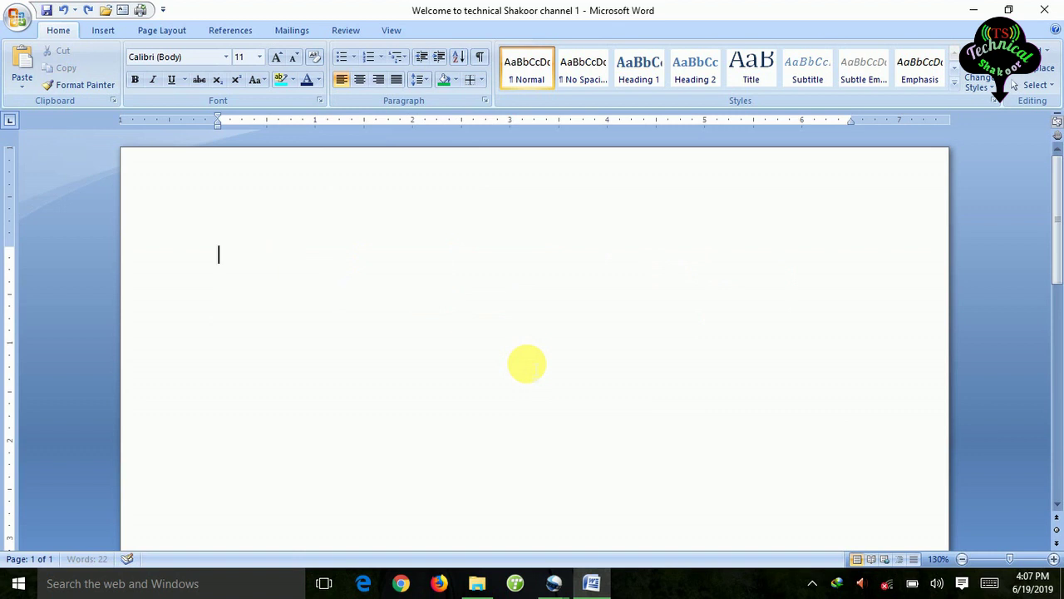
key(ctrl+z)
key(ctrl+z)
key(ctrl+z)
key(ctrl+z)
key(ctrl+z)
key(ctrl+z)
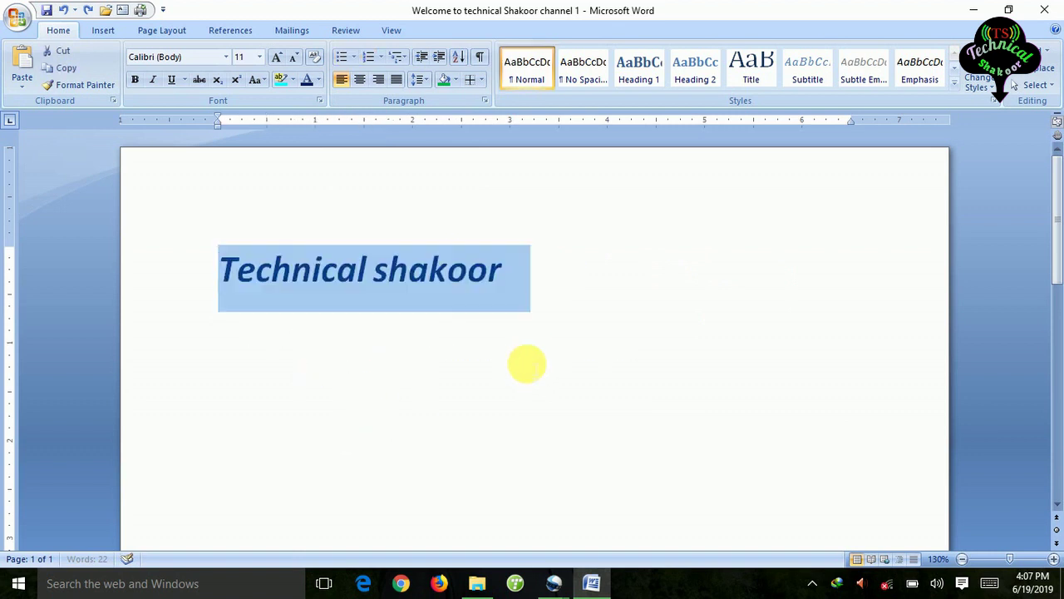
key(ctrl+z)
key(ctrl+z)
key(ctrl+z)
key(ctrl+z)
key(ctrl+z)
key(ctrl+z)
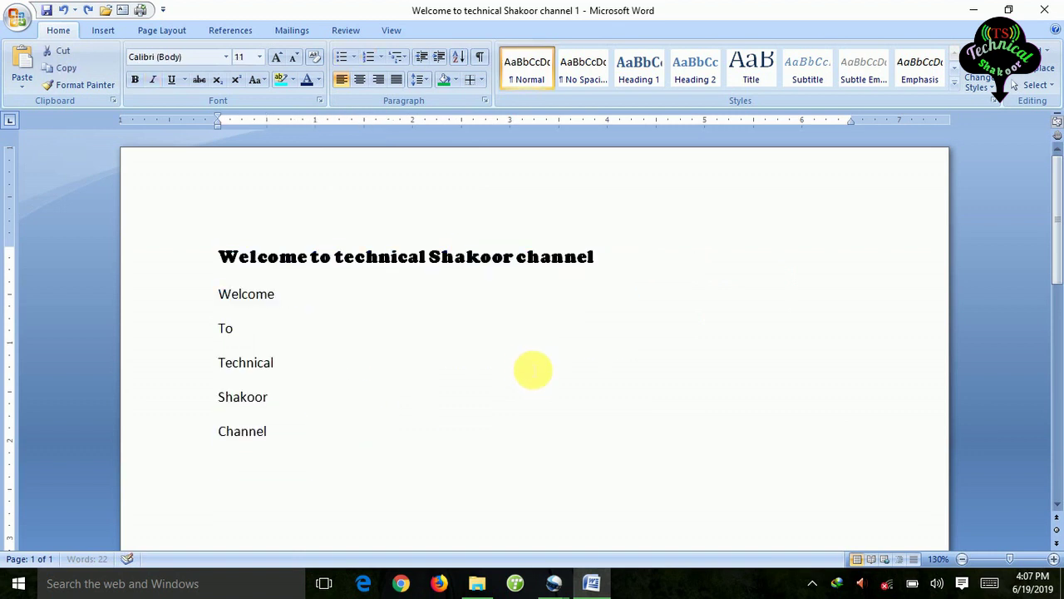
key(ctrl+z)
key(ctrl+z)
key(ctrl+z)
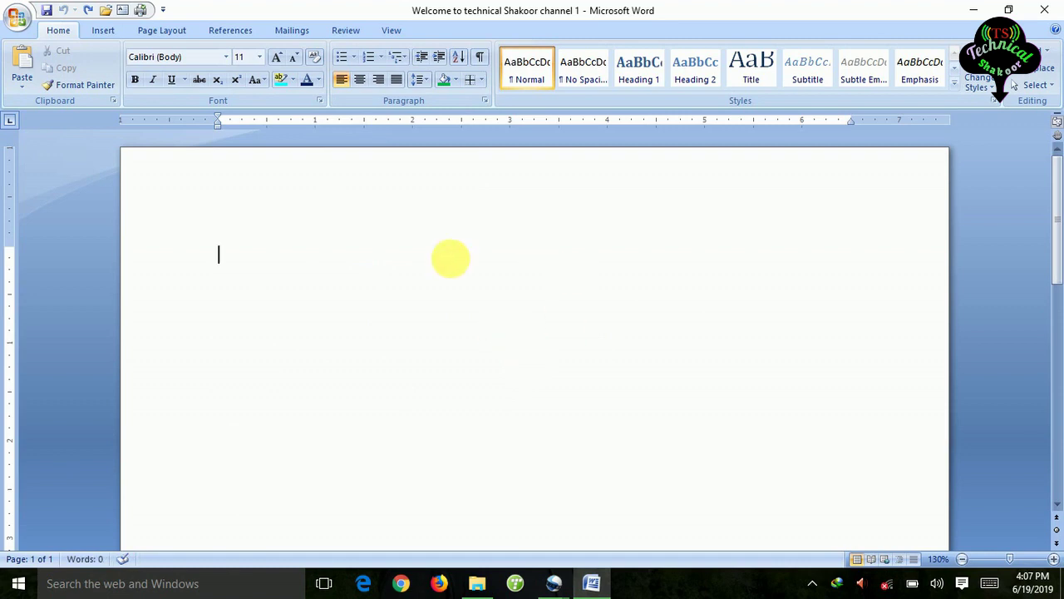